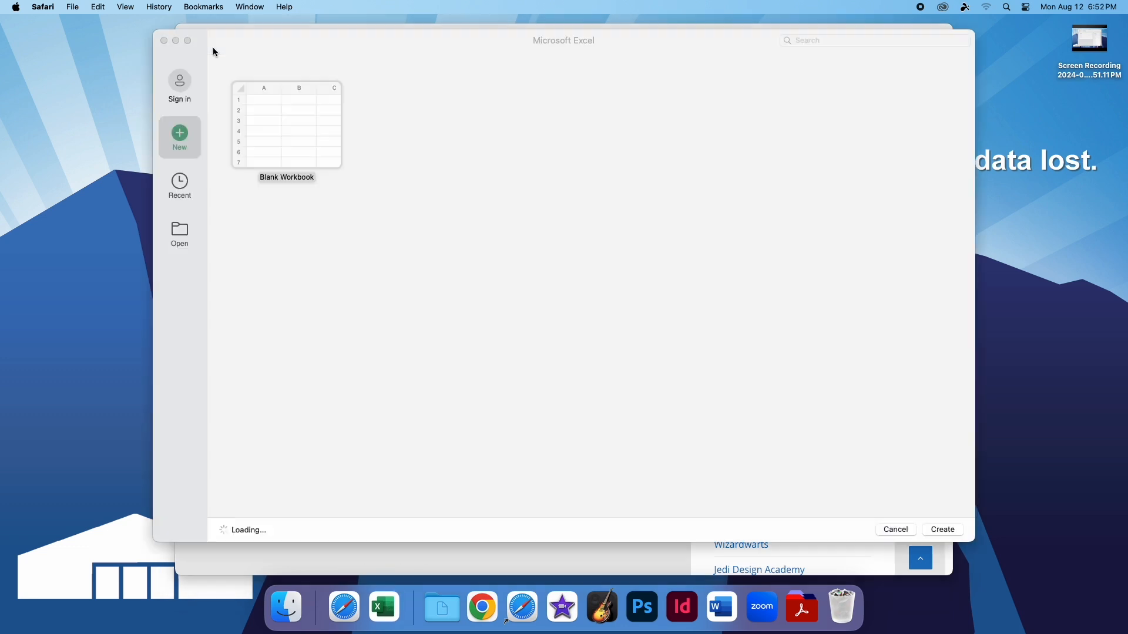
Open the workbook DPs Cones Charts.xlsx from the Excel Day 4 folder in Downloads
left_click(537, 338)
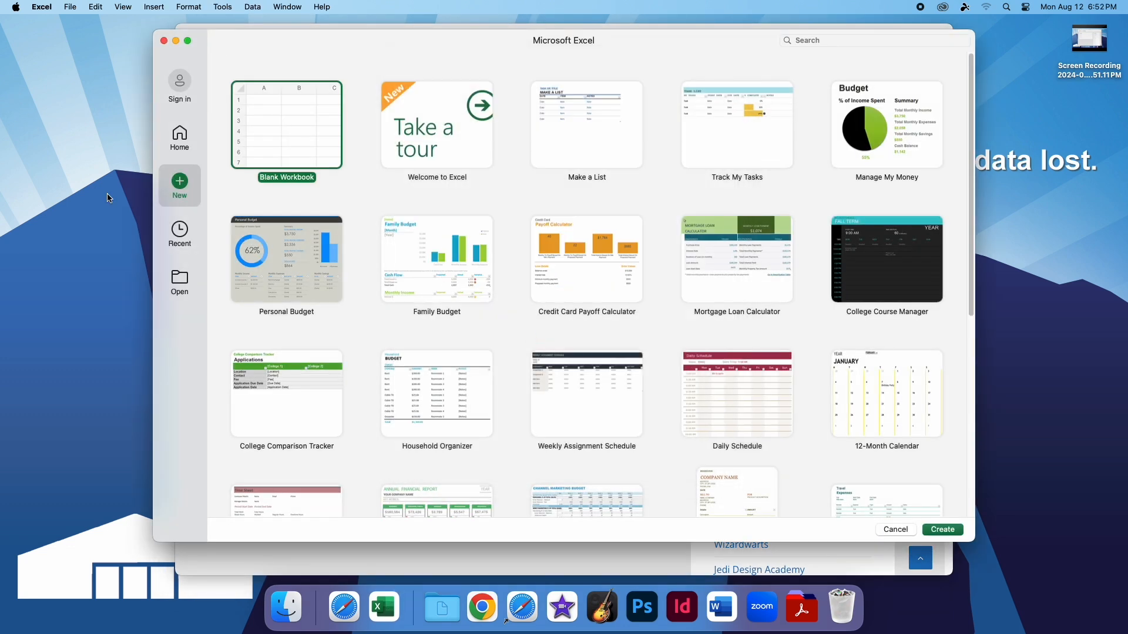
left_click(177, 304)
left_click(263, 95)
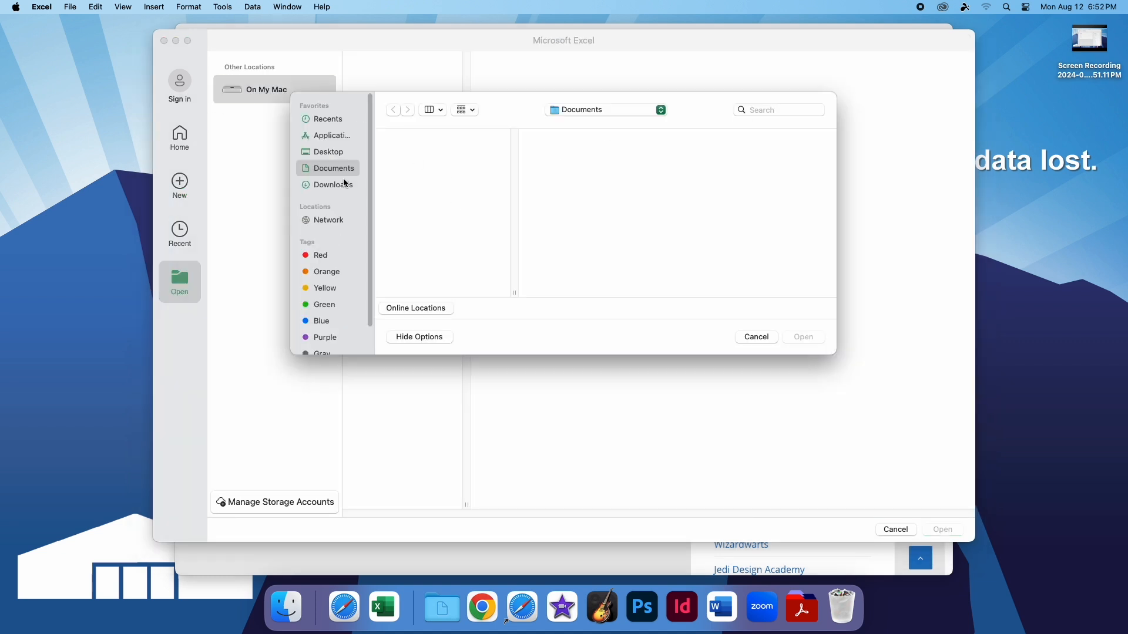
left_click(351, 183)
left_click(431, 141)
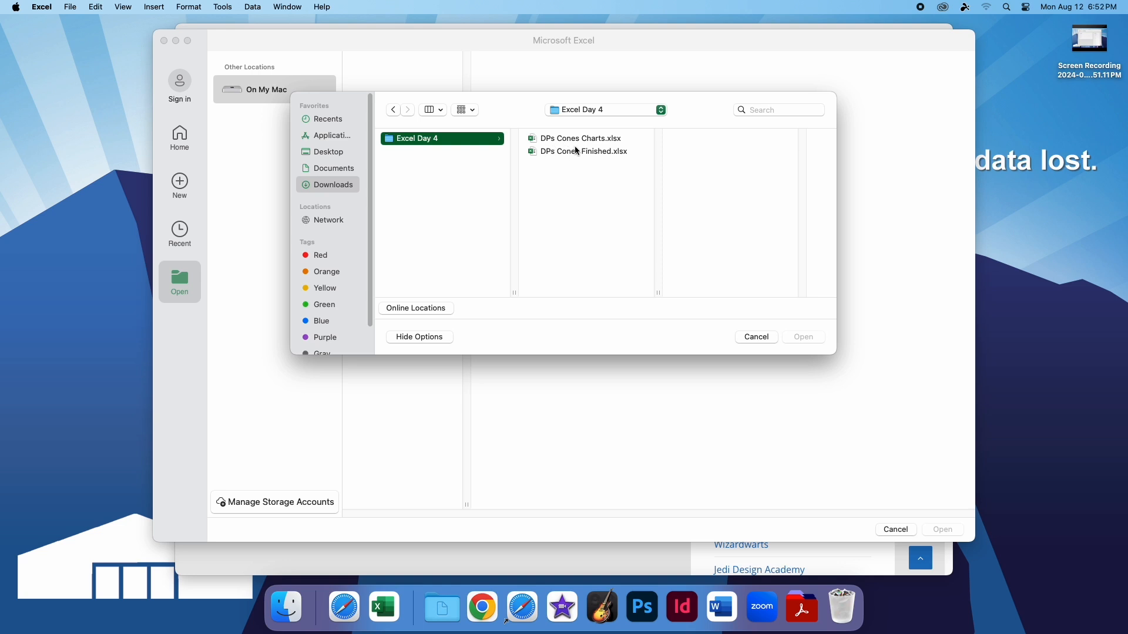
left_click(596, 140)
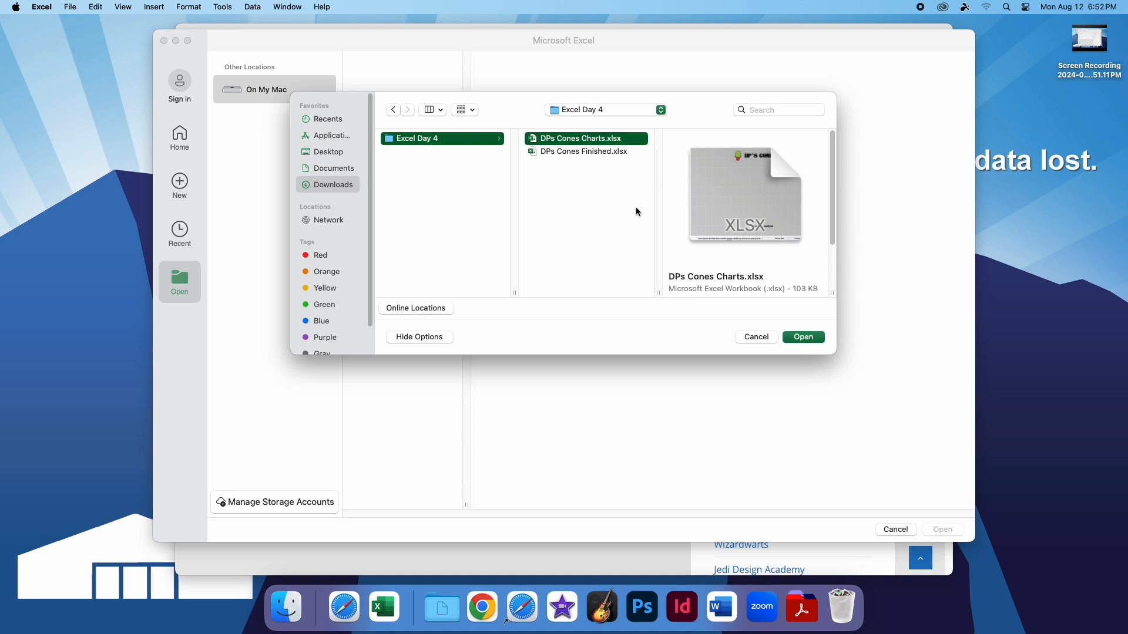
left_click(804, 338)
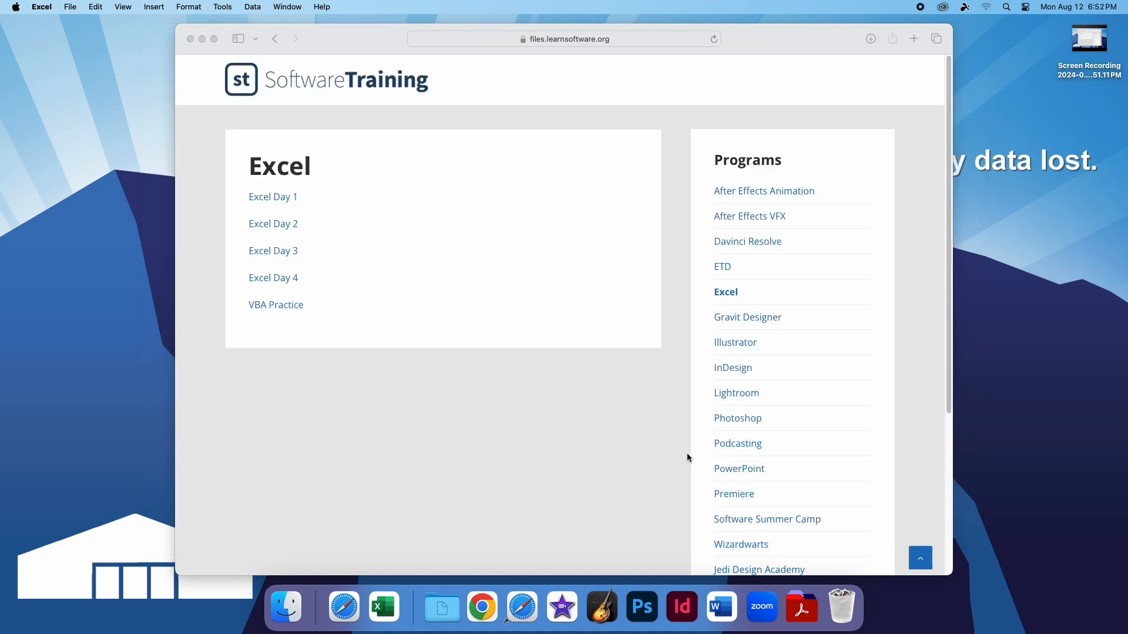
Examine the snowcone survey data and the empty Demand Table on the Scatterplots sheet
scroll(262, 347, "down", 3)
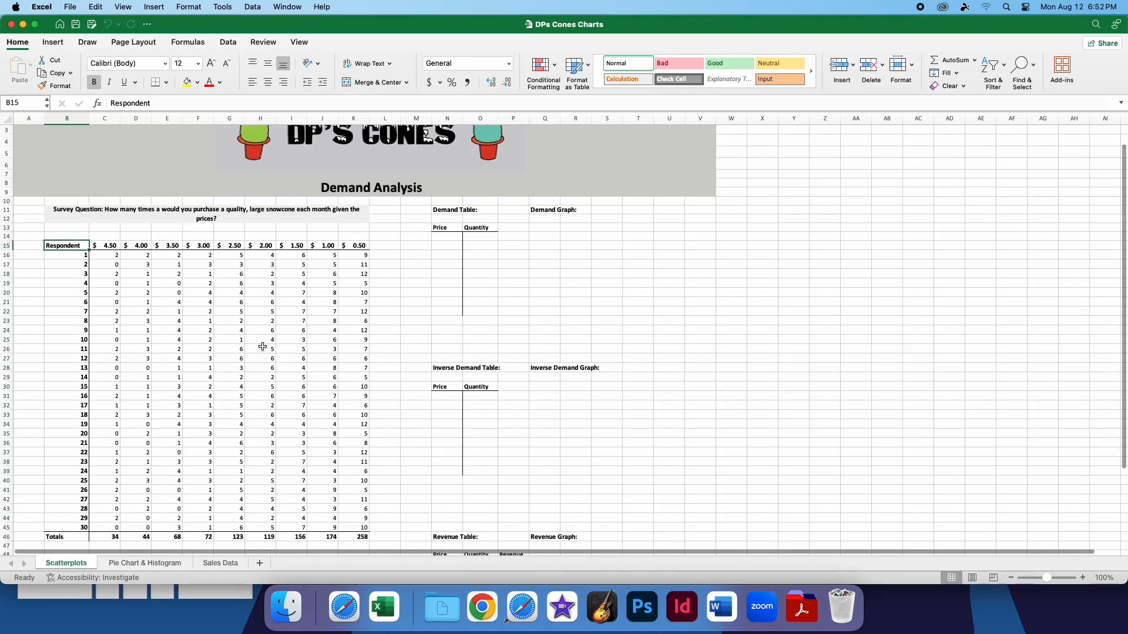
left_click(324, 355)
left_click(377, 389)
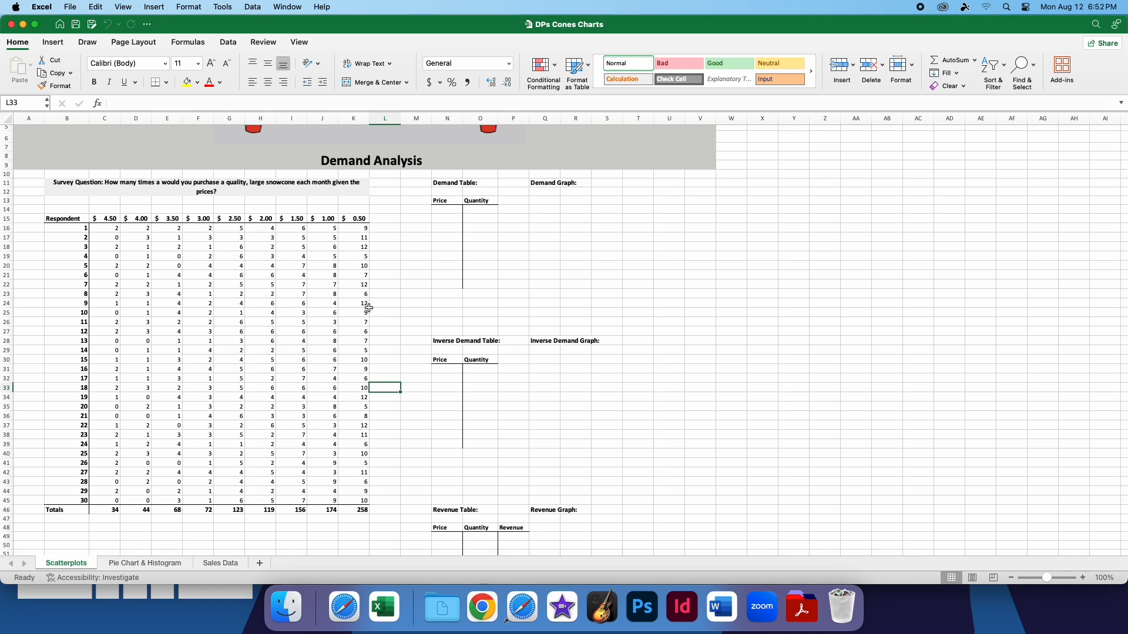
left_click_drag(362, 510, 13, 182)
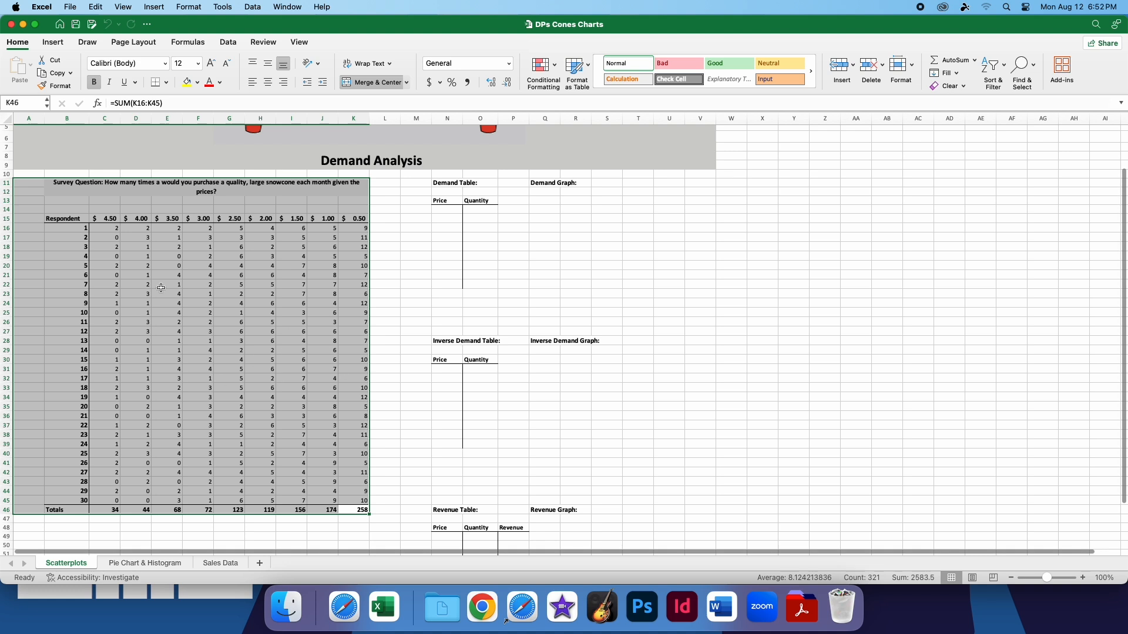
left_click(383, 293)
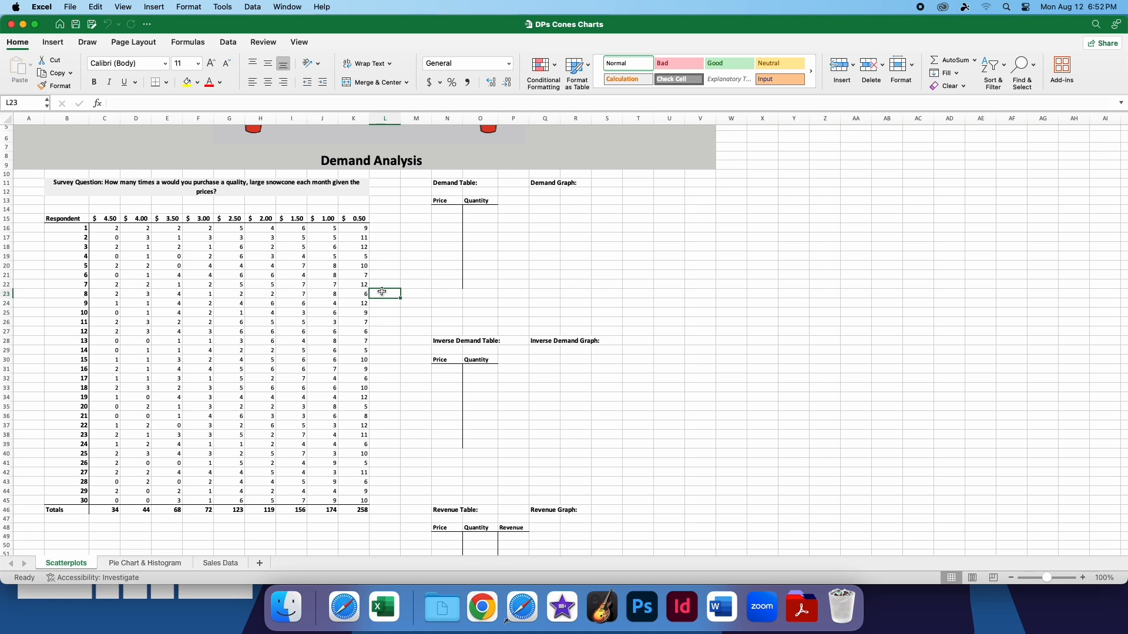
left_click_drag(440, 183, 483, 293)
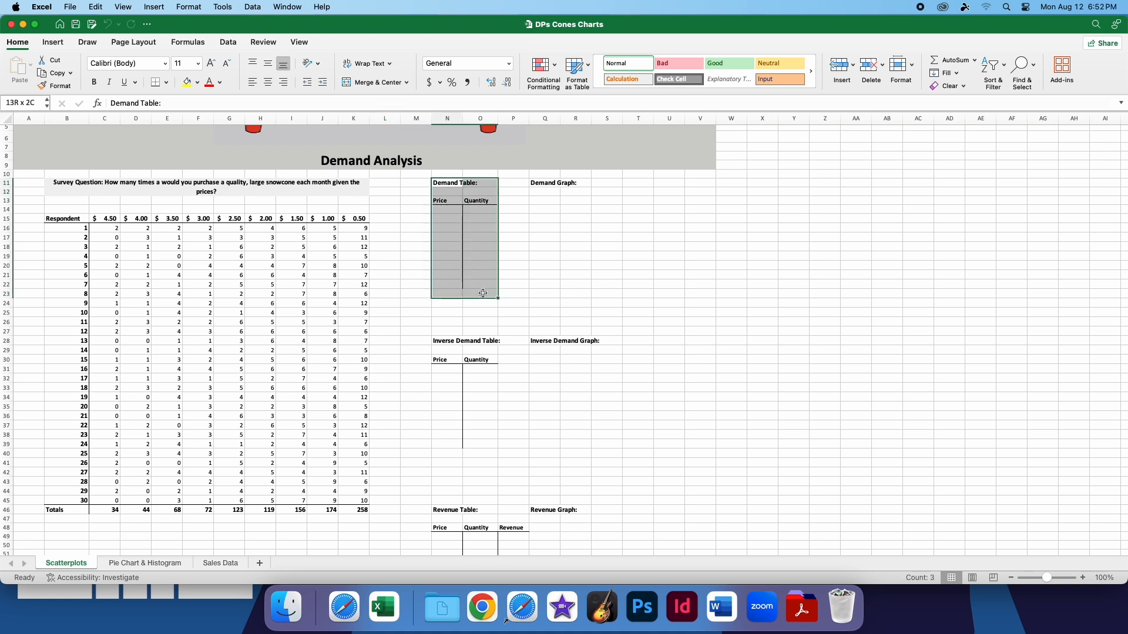
left_click(524, 256)
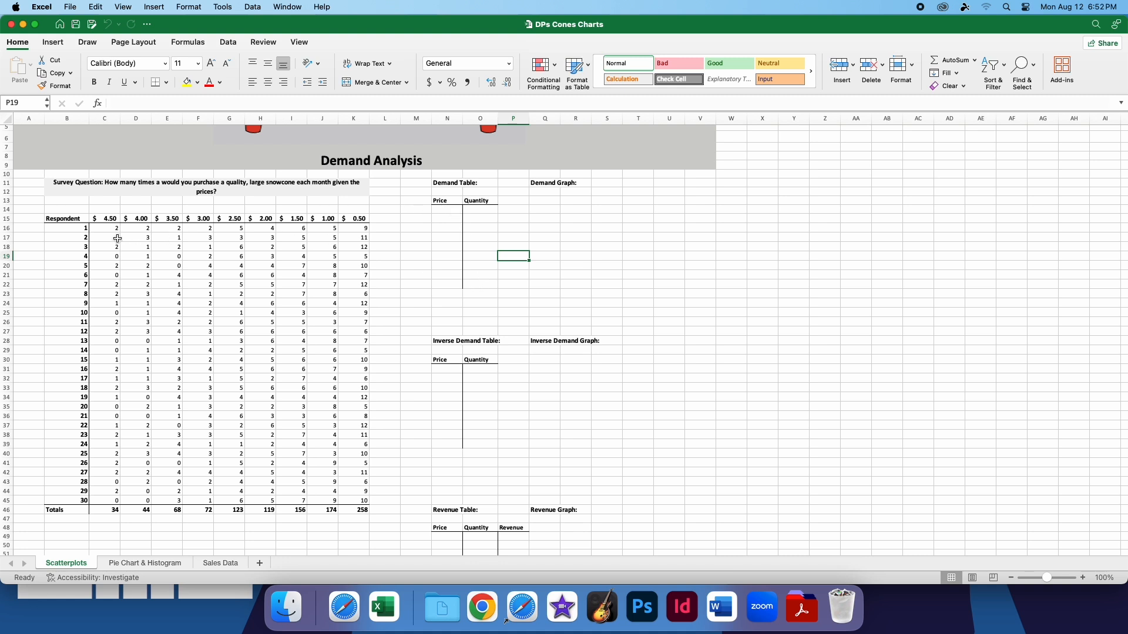
Examine the survey's price row C15:K15 and the SUM formulas in the Totals row C46:K46
left_click_drag(109, 219, 353, 218)
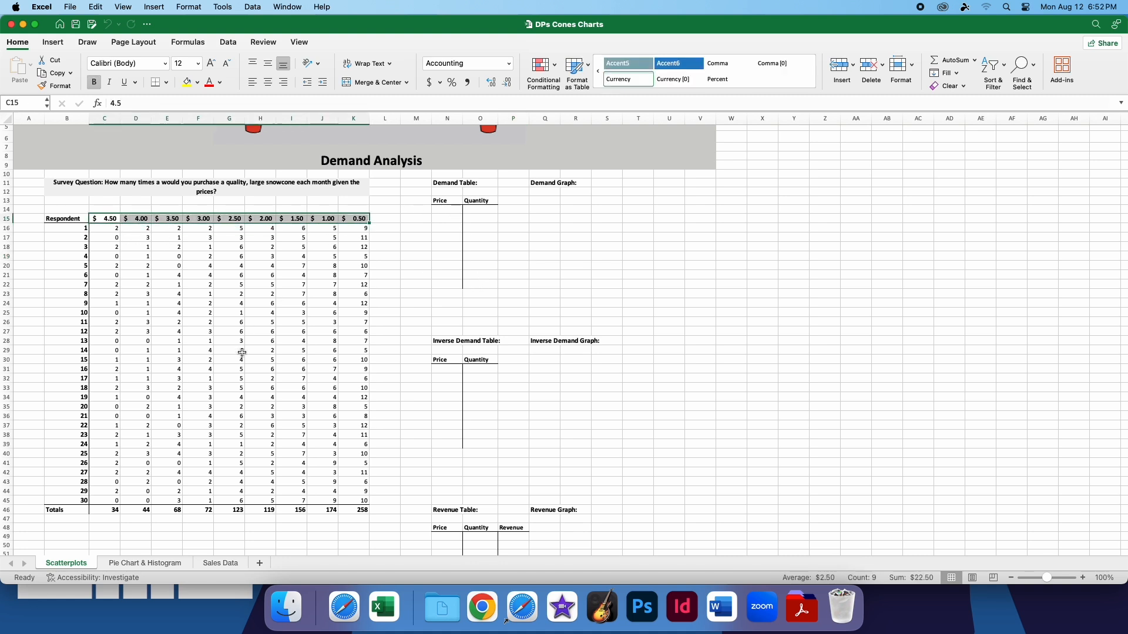
left_click_drag(105, 510, 369, 512)
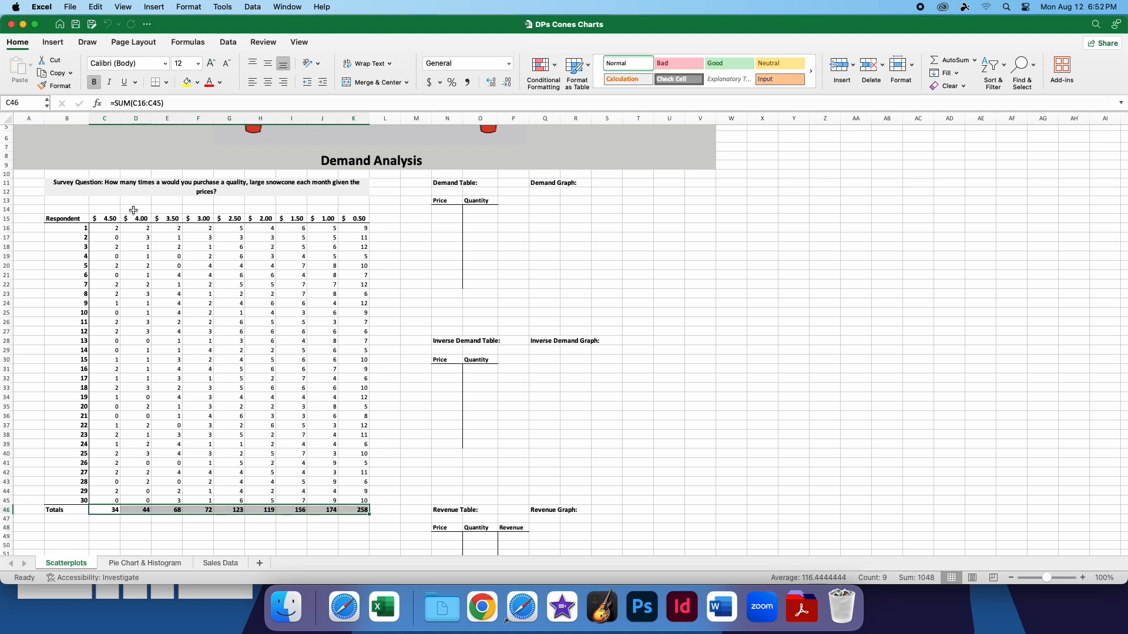
left_click_drag(110, 218, 365, 218)
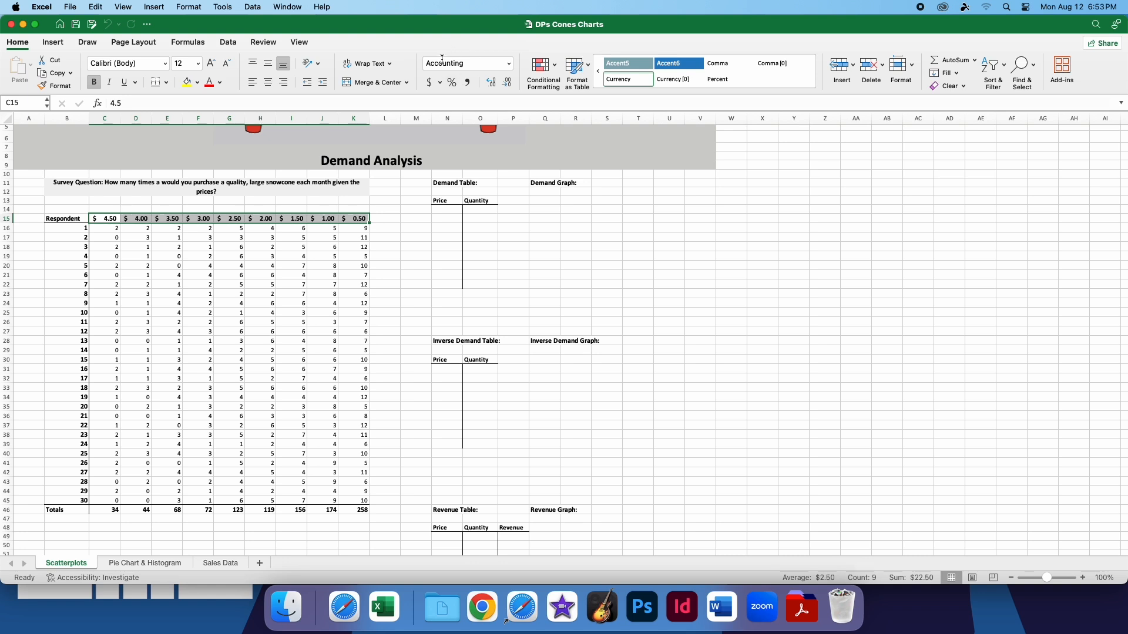
left_click_drag(108, 508, 358, 510)
left_click_drag(178, 103, 82, 96)
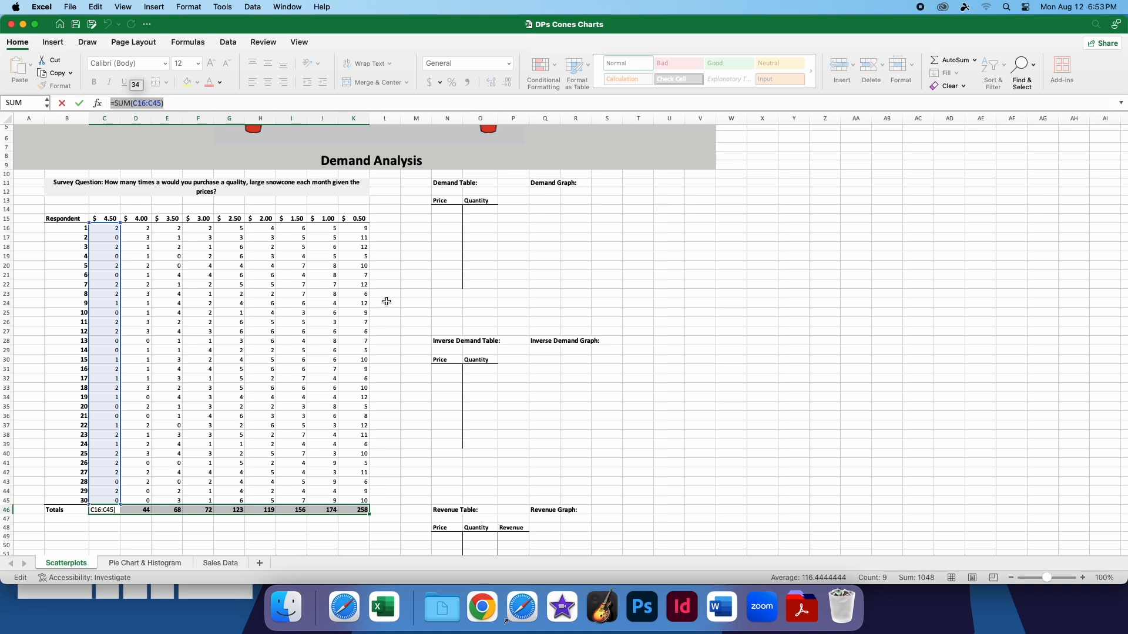
key("Return")
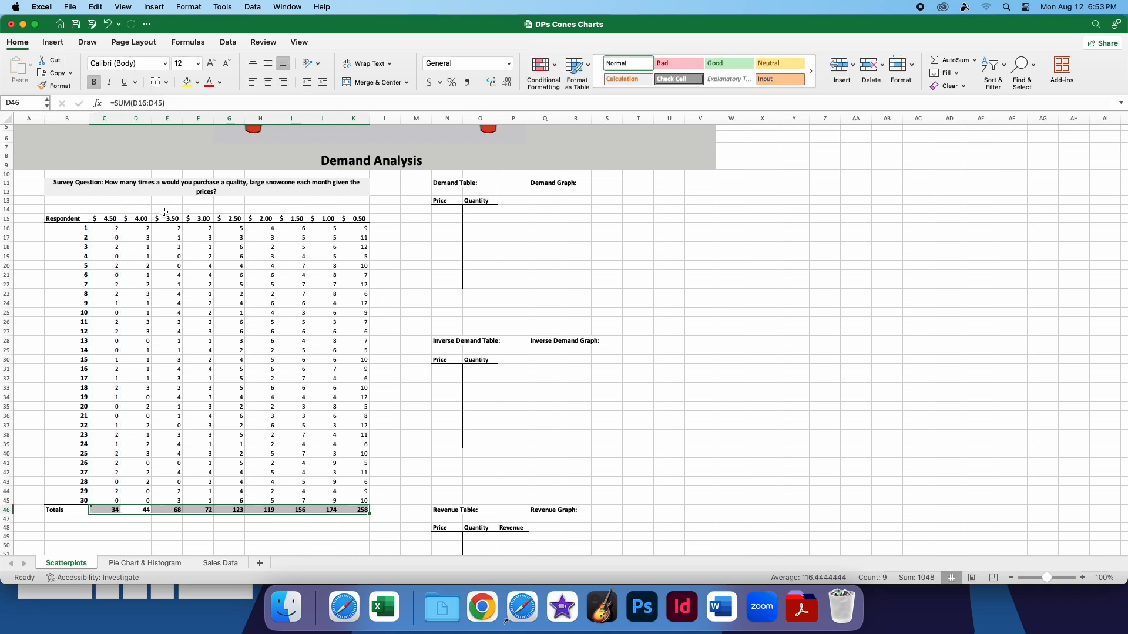
key("super+z")
left_click(398, 340)
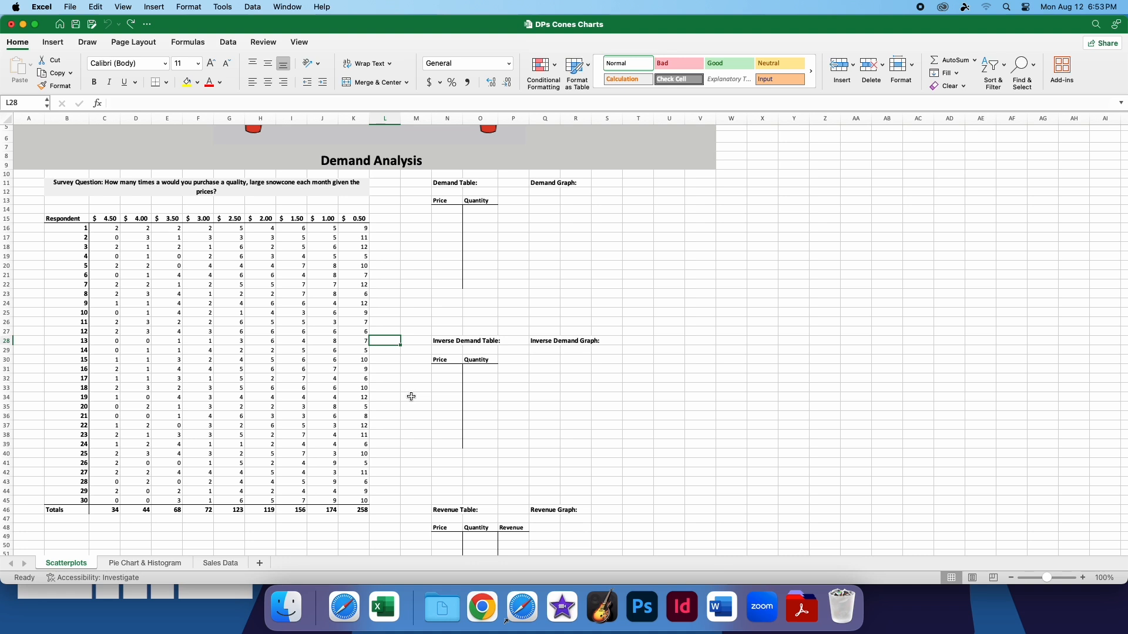
Copy the survey prices in C15:K15 and paste them transposed into the Demand Table's Price column, N14:N22
left_click_drag(111, 219, 357, 221)
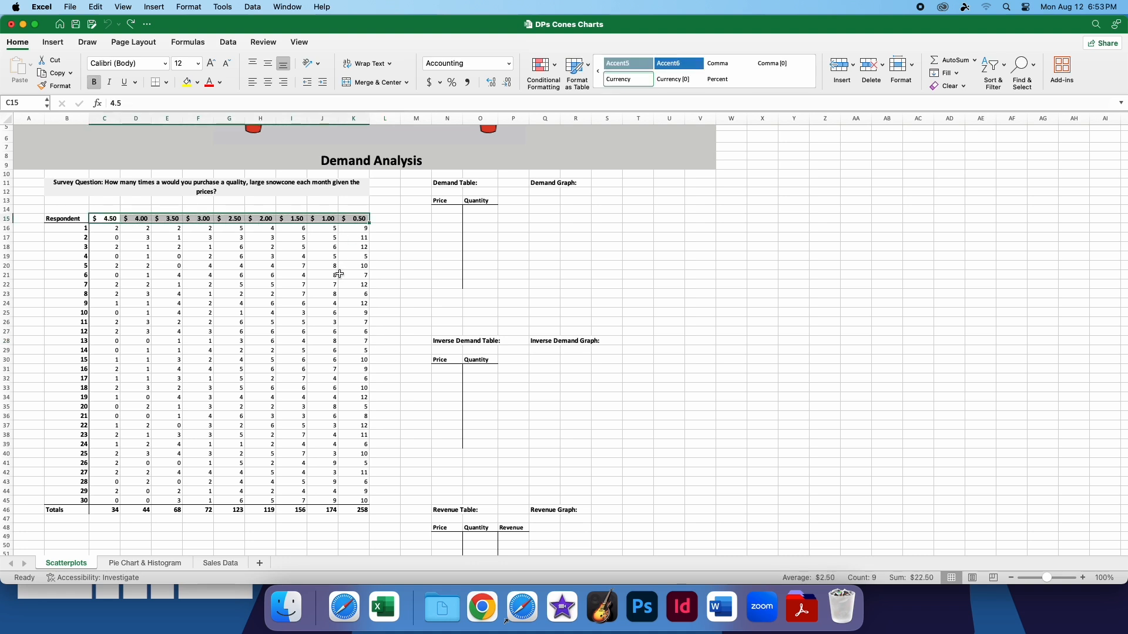
key("super+c")
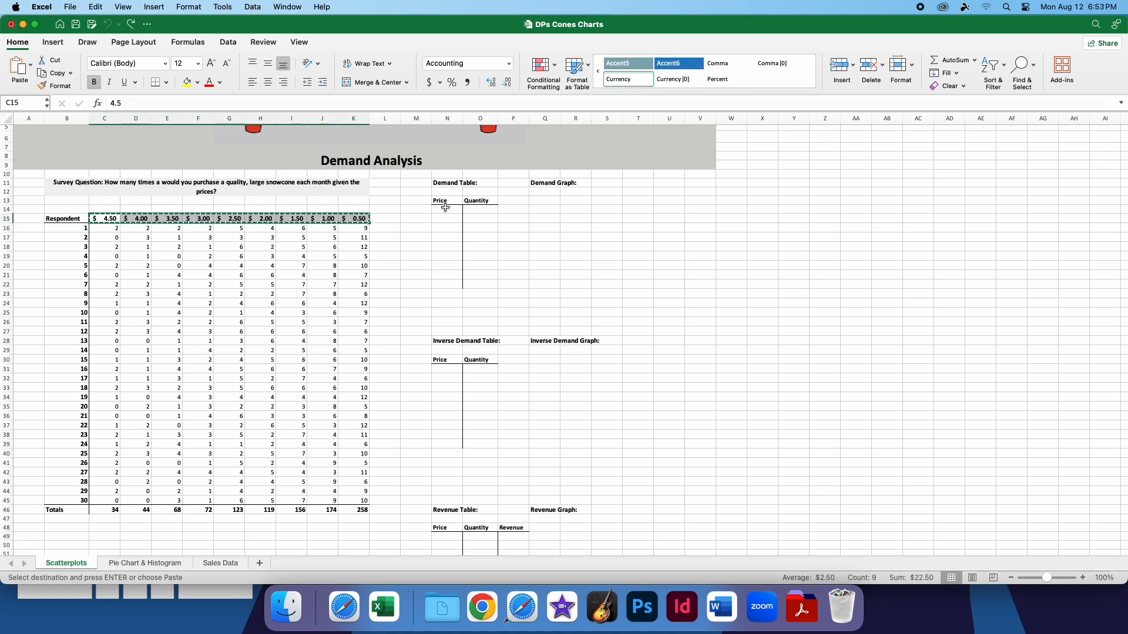
left_click_drag(446, 209, 444, 285)
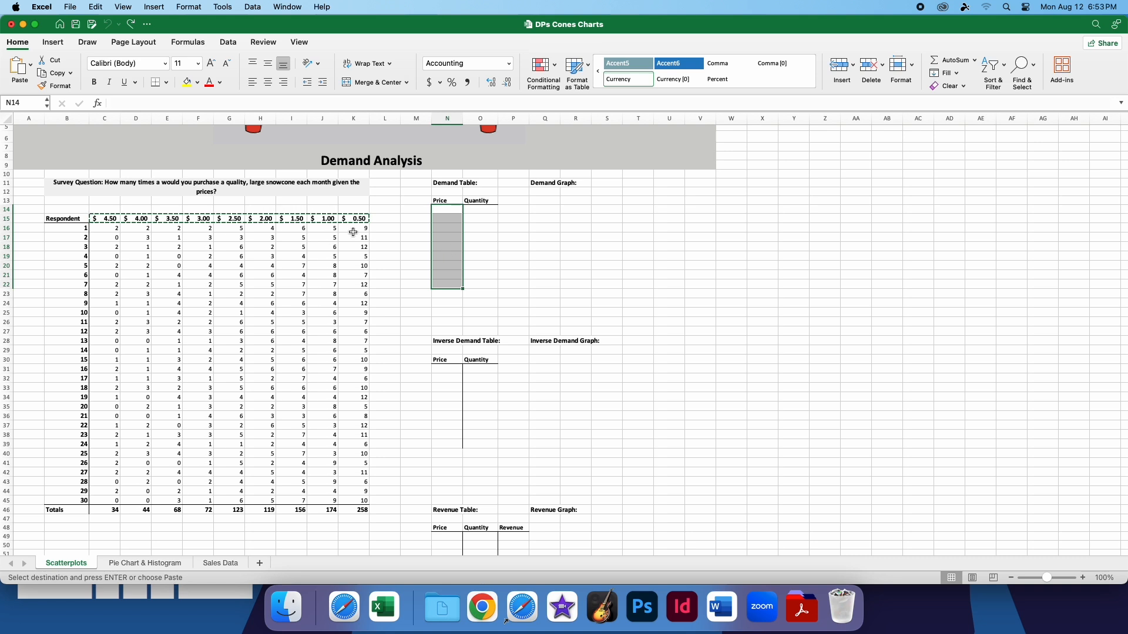
right_click(444, 249)
mouse_move(498, 300)
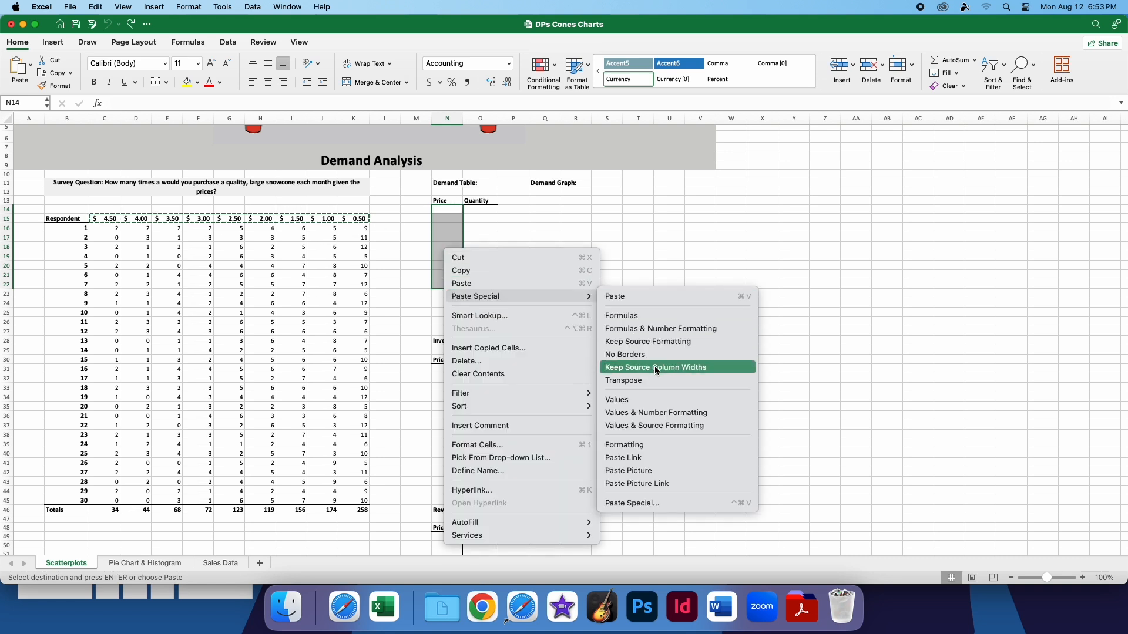
left_click(646, 381)
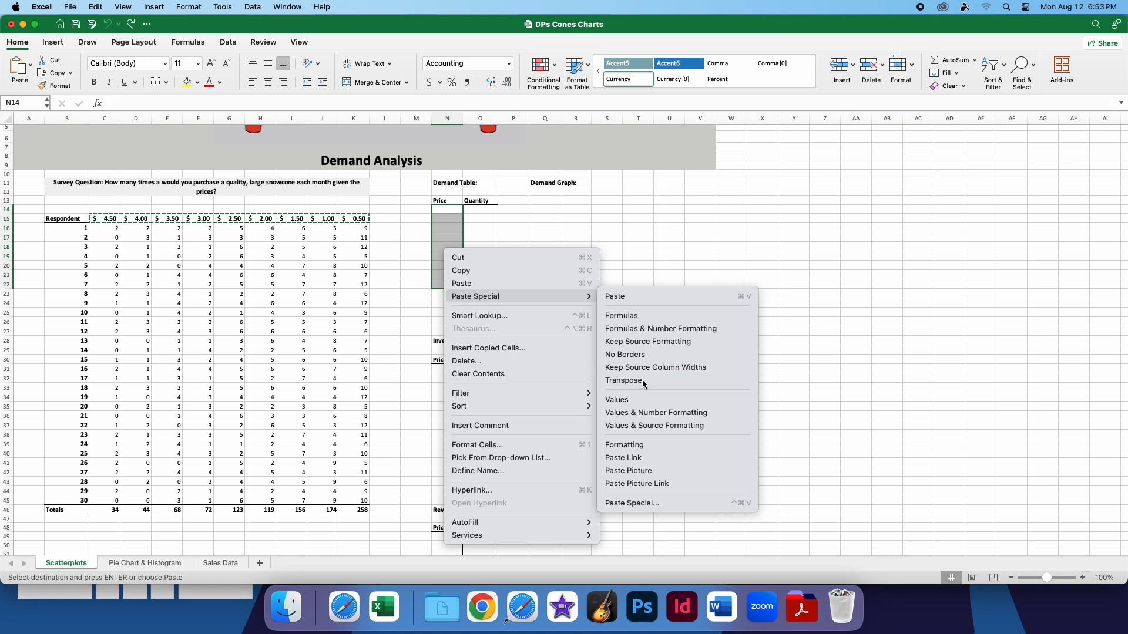
left_click(508, 258)
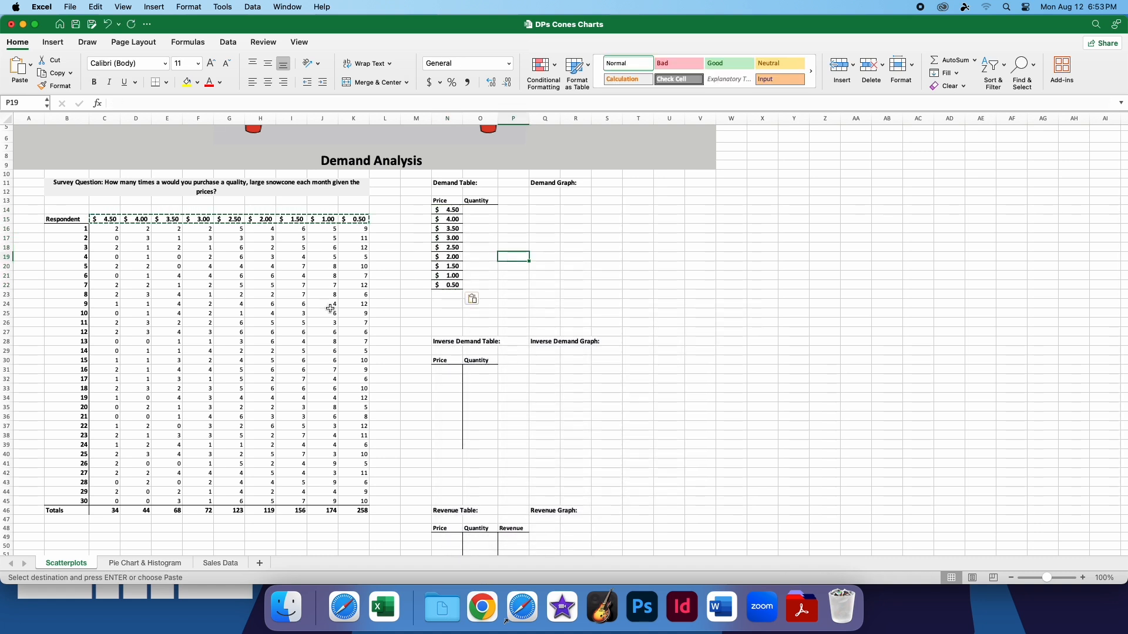
left_click(175, 209)
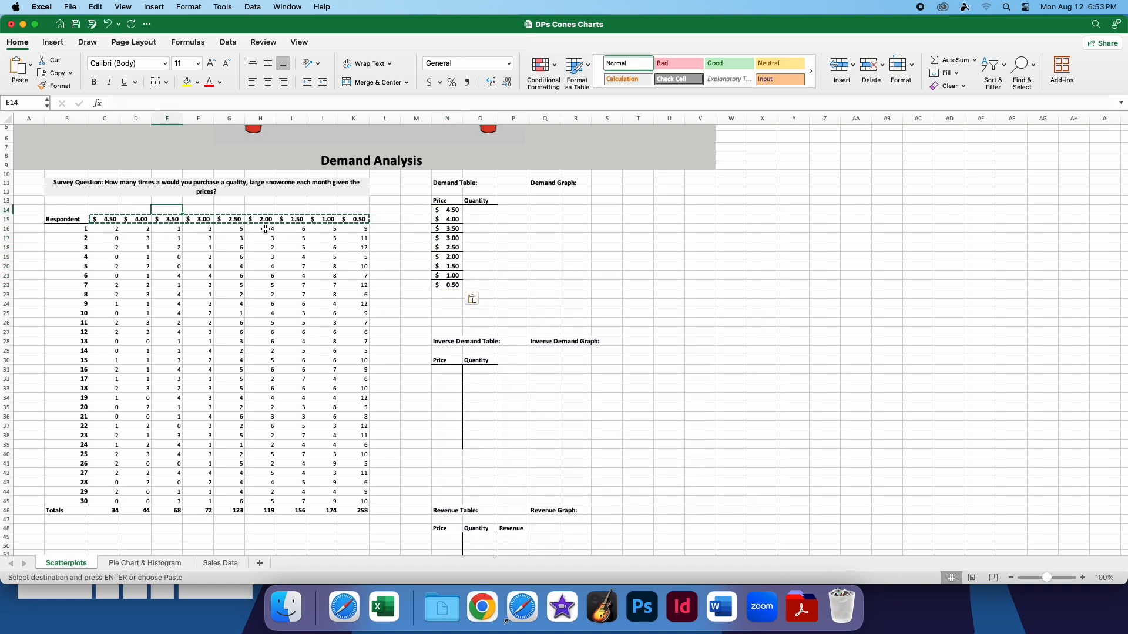
left_click_drag(457, 288, 447, 210)
left_click(516, 251)
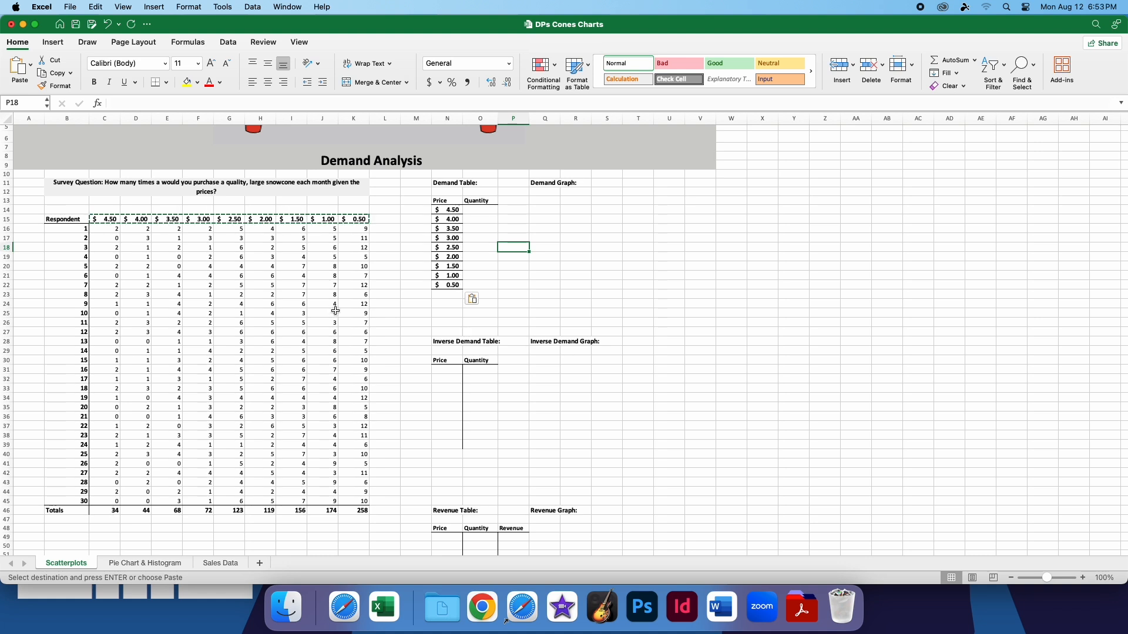
left_click_drag(452, 286, 447, 208)
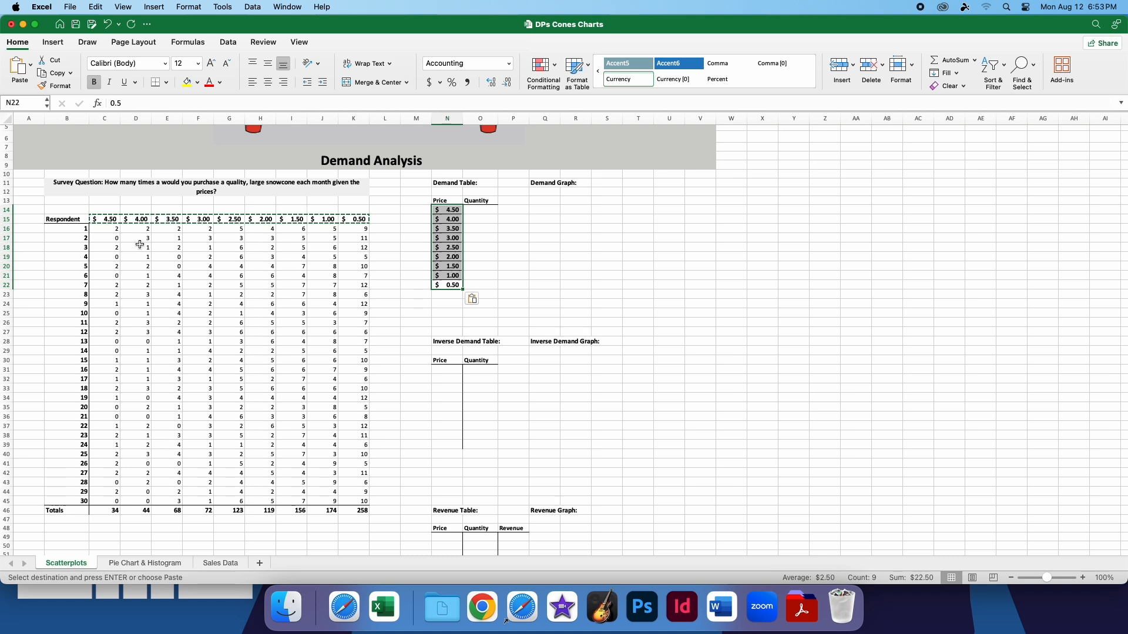
left_click(481, 256)
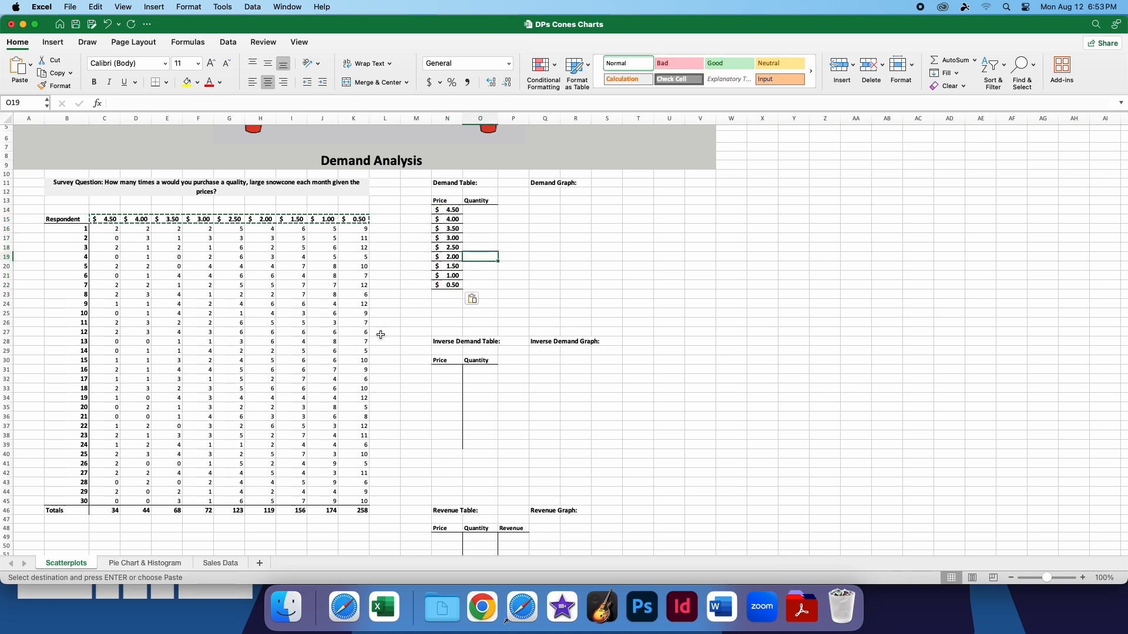
Copy the survey totals in C46:K46 and paste them as transposed values into the Demand Table's Quantity column, O14:O22
left_click_drag(112, 506, 359, 511)
key("cmd+c")
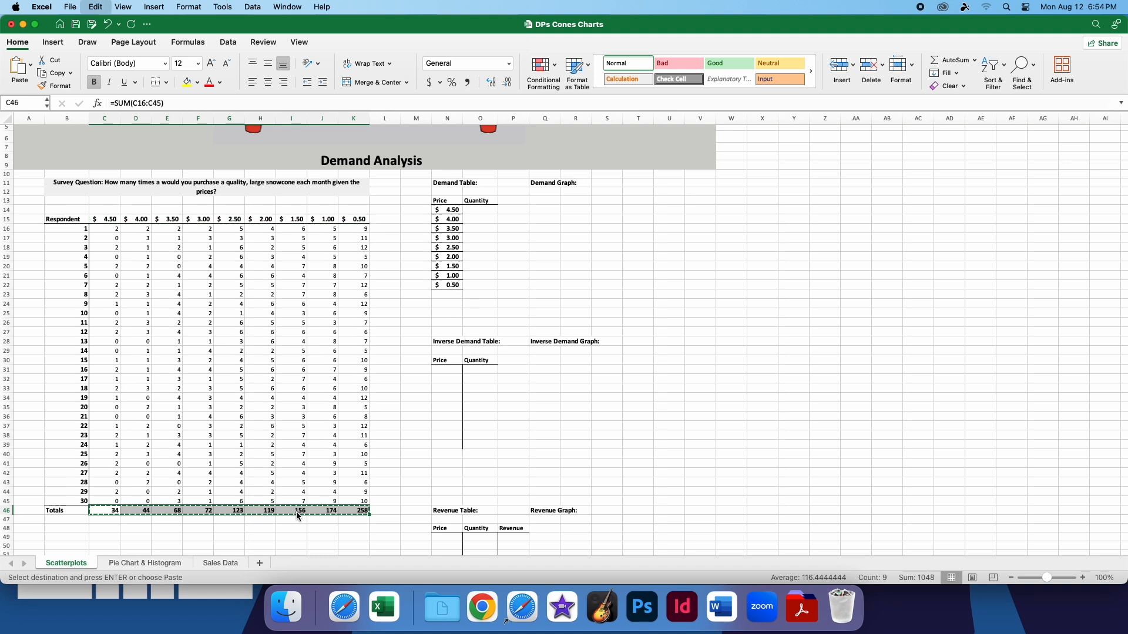
left_click_drag(492, 211, 479, 288)
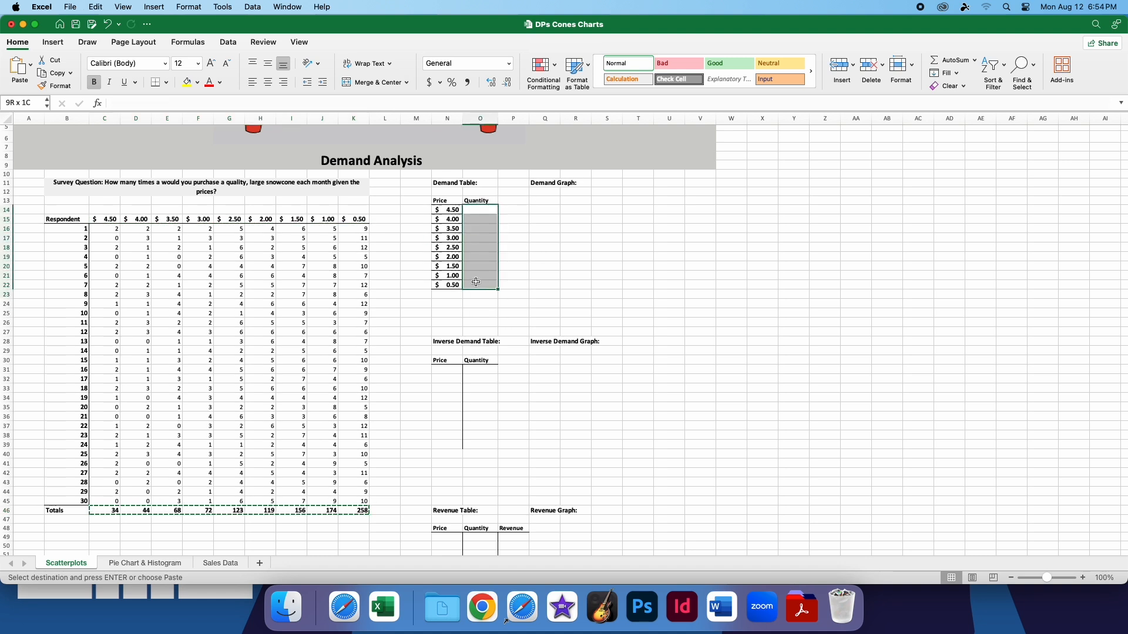
right_click(479, 246)
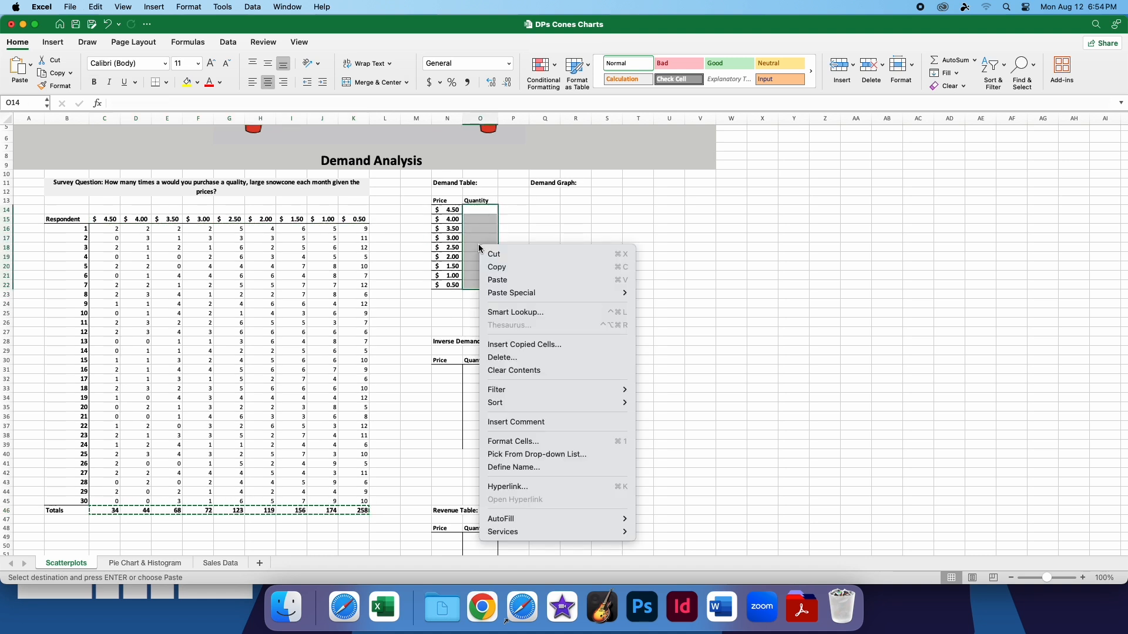
mouse_move(563, 292)
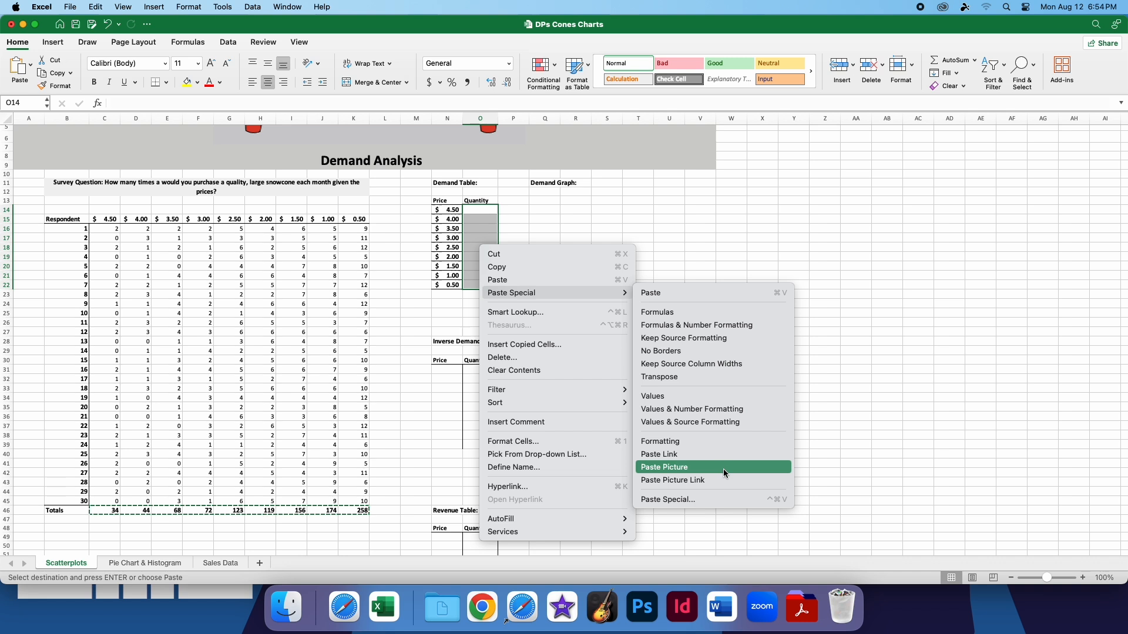
left_click(710, 498)
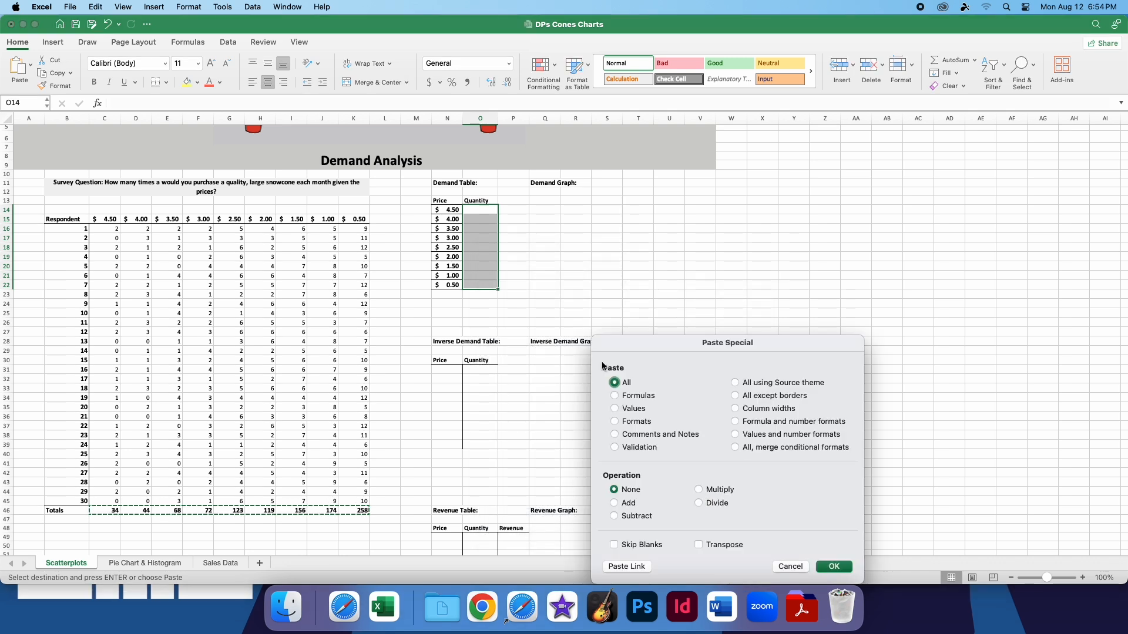
left_click_drag(691, 356, 736, 149)
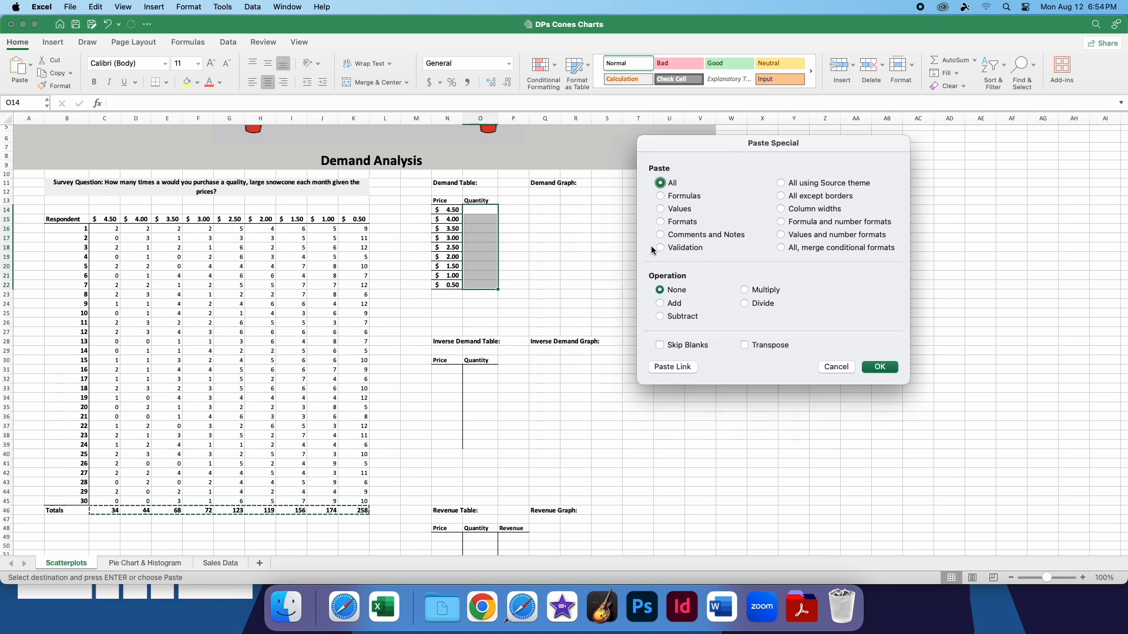
left_click(661, 210)
left_click(879, 367)
left_click(513, 266)
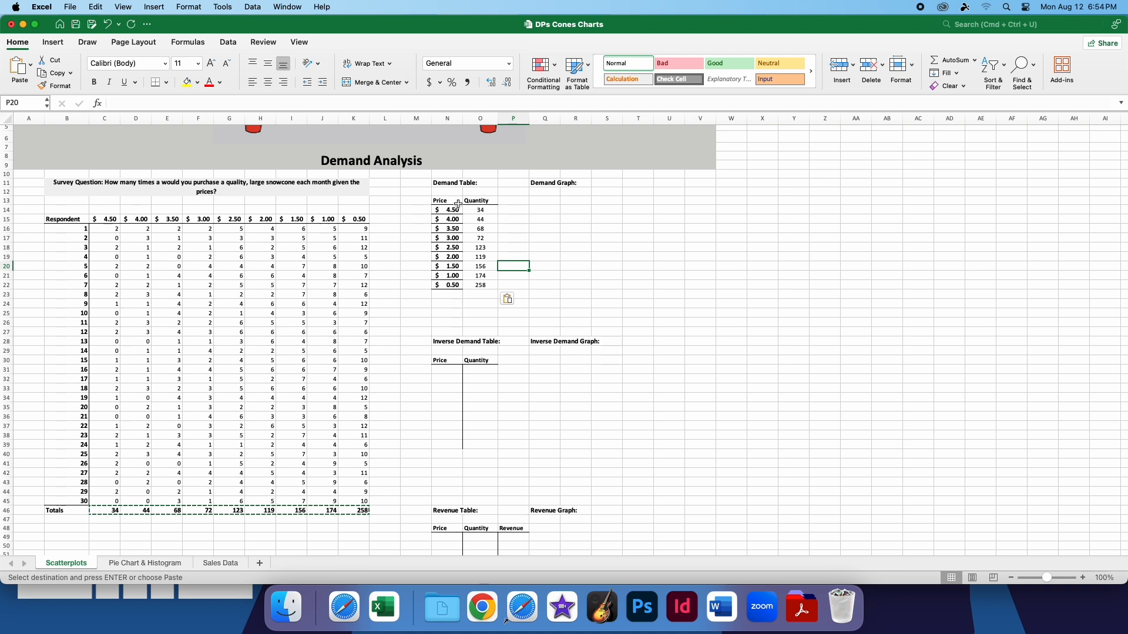
Insert a markers-only scatter chart from the Demand Table range N13:O22 and place it beneath the Demand Graph heading
left_click(439, 201)
left_click_drag(439, 201, 488, 285)
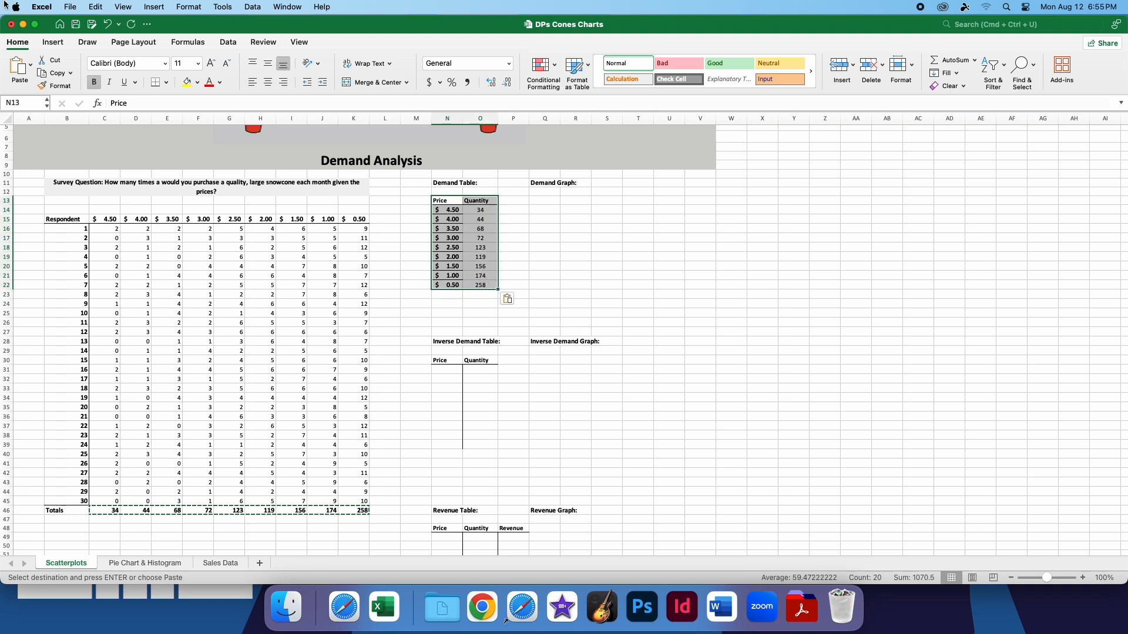
left_click(53, 42)
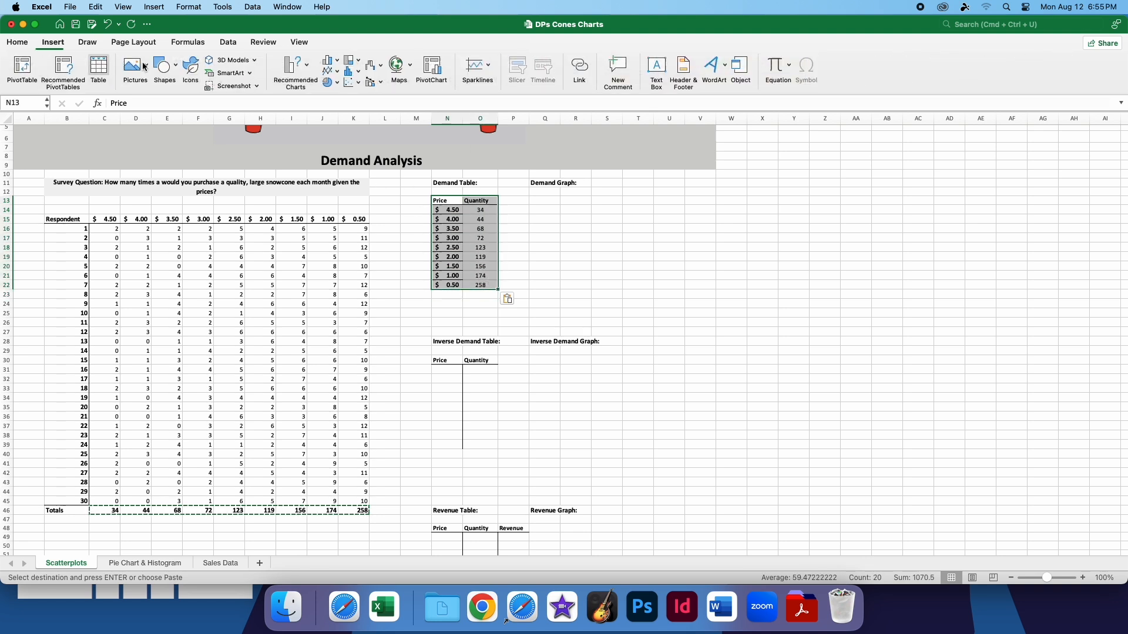
left_click(354, 83)
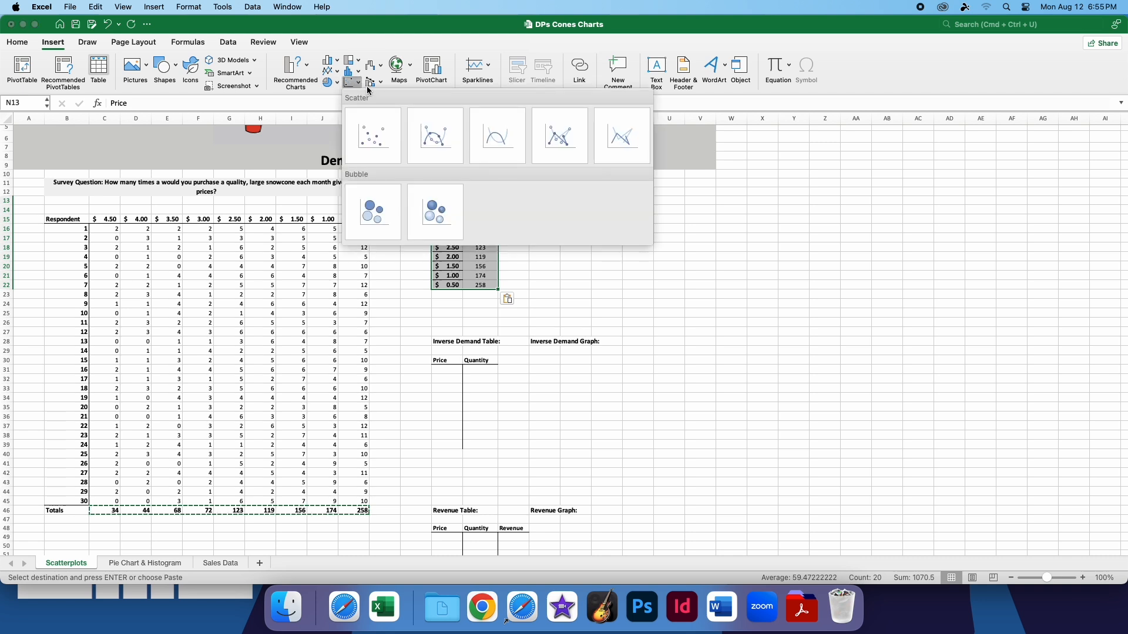
left_click(351, 86)
left_click(351, 85)
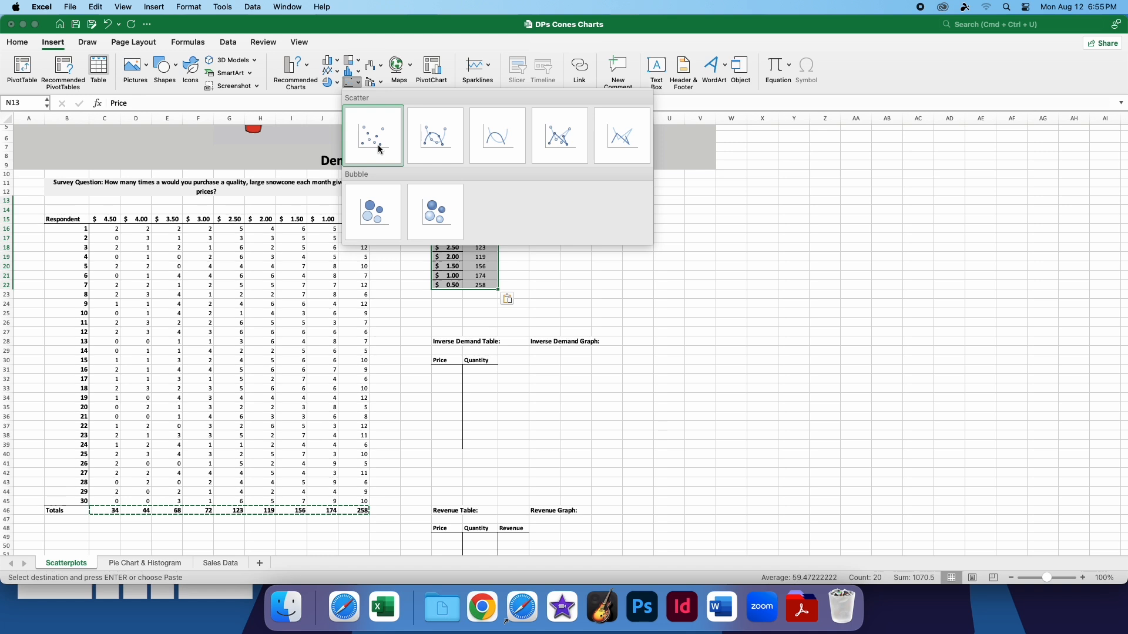
left_click_drag(616, 277, 666, 197)
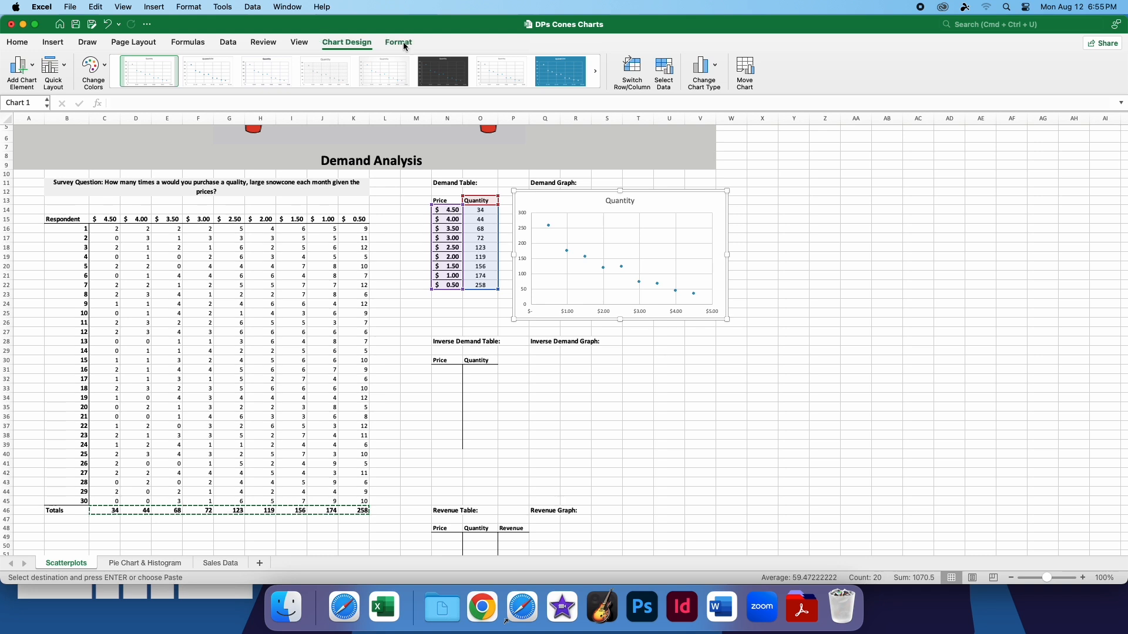
Try a teal fill on the chart area, and replace it with no fill
left_click(386, 42)
left_click(332, 42)
left_click(399, 42)
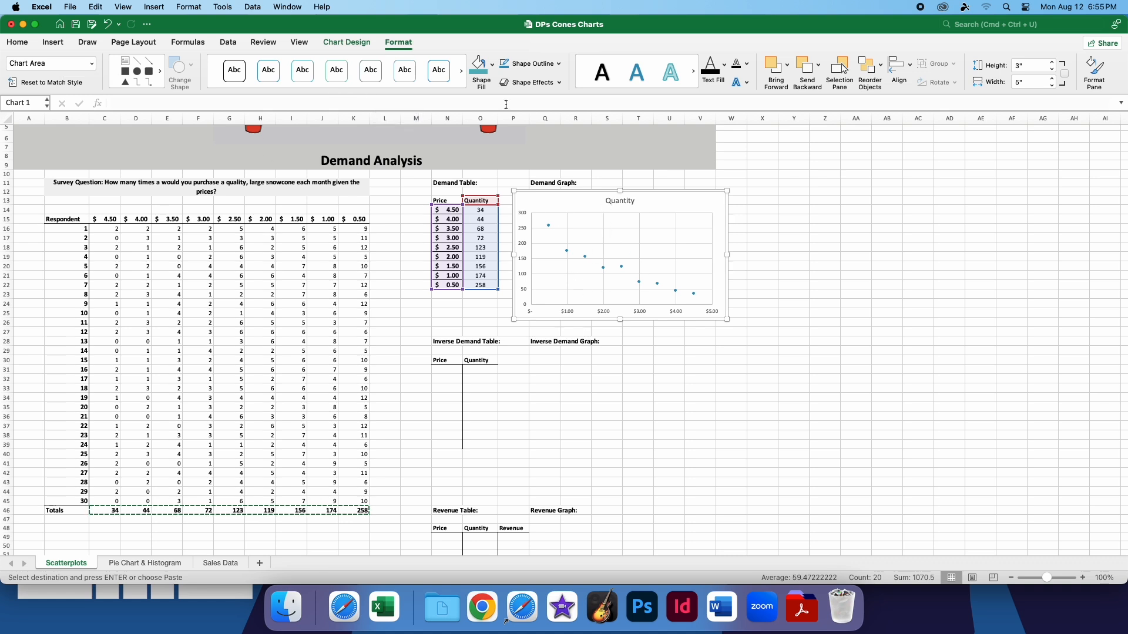
left_click(492, 65)
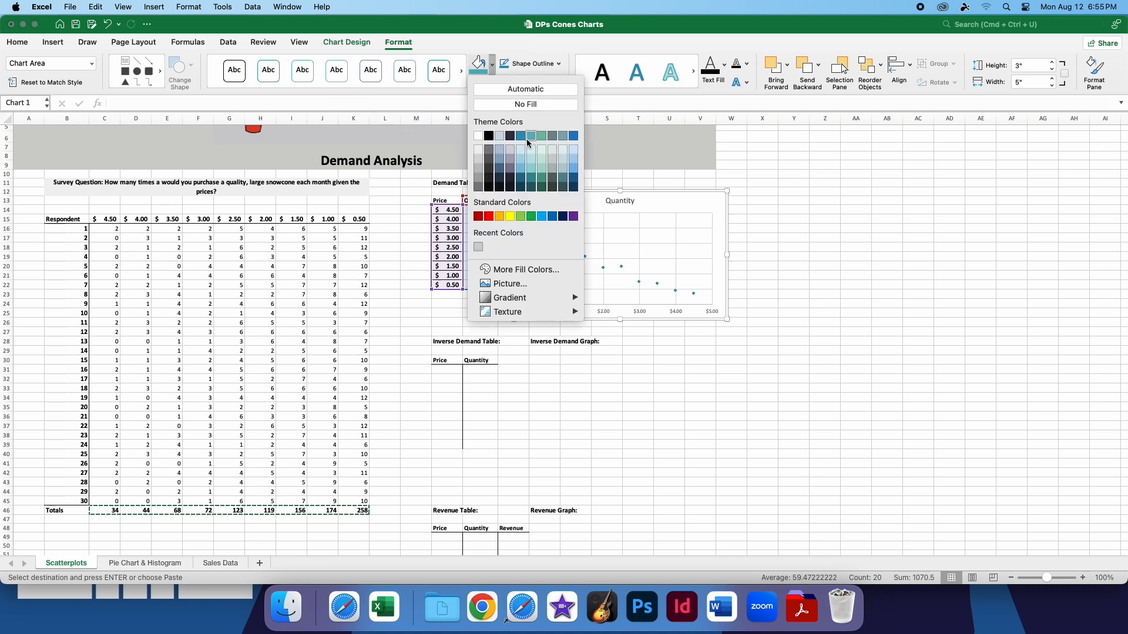
left_click(528, 142)
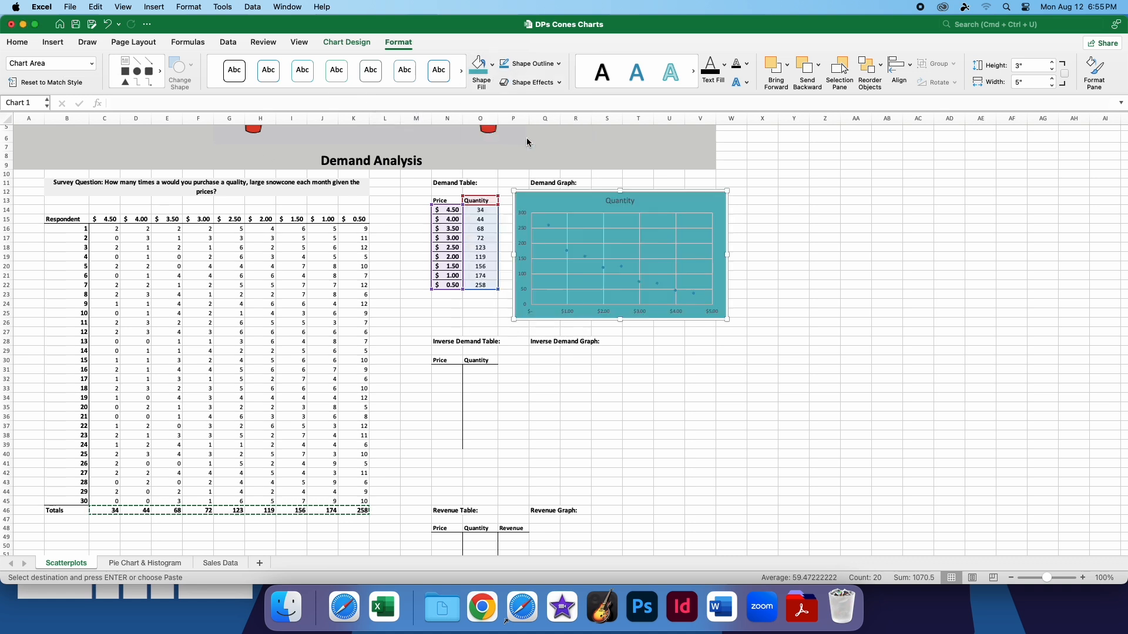
left_click(493, 69)
left_click(498, 105)
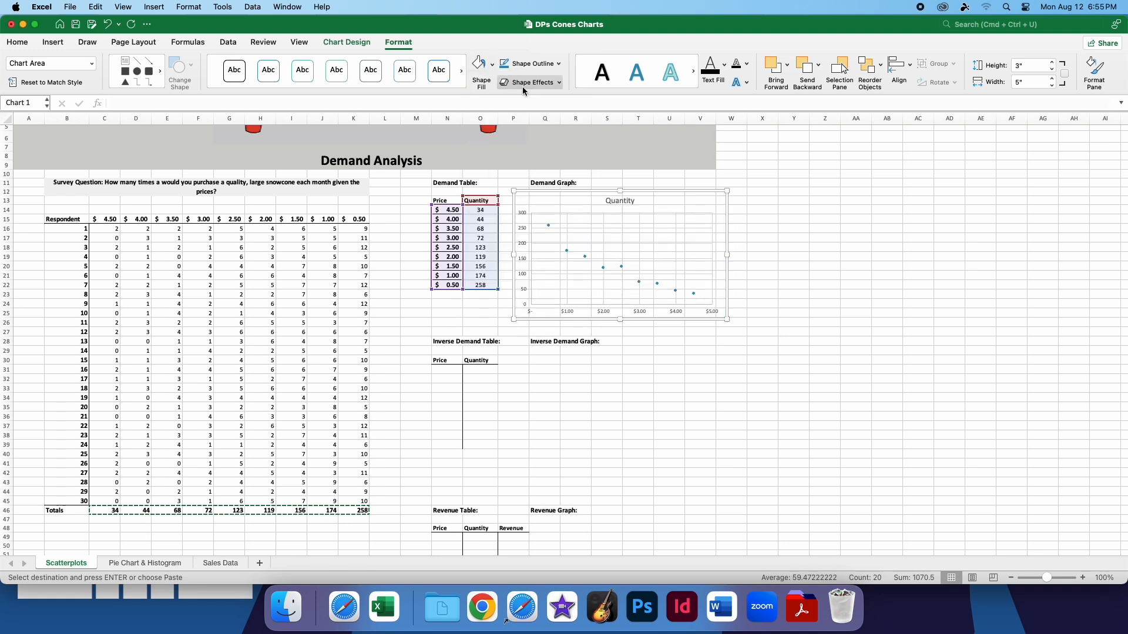
Try a dark outline on the chart area, and undo the outline and fill changes
left_click(559, 64)
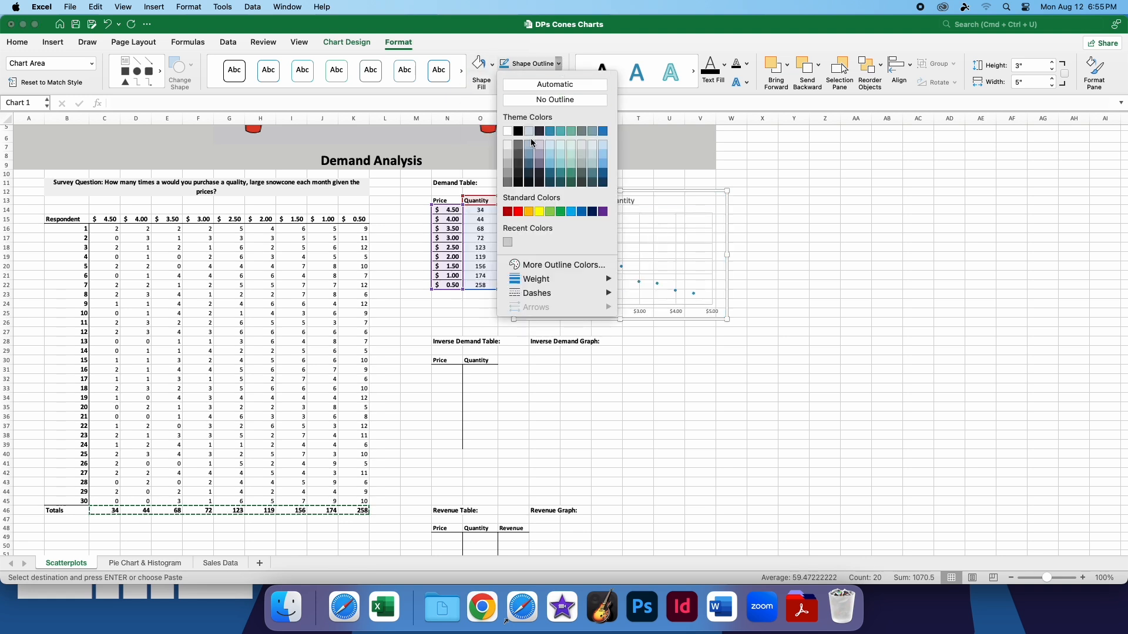
left_click(526, 163)
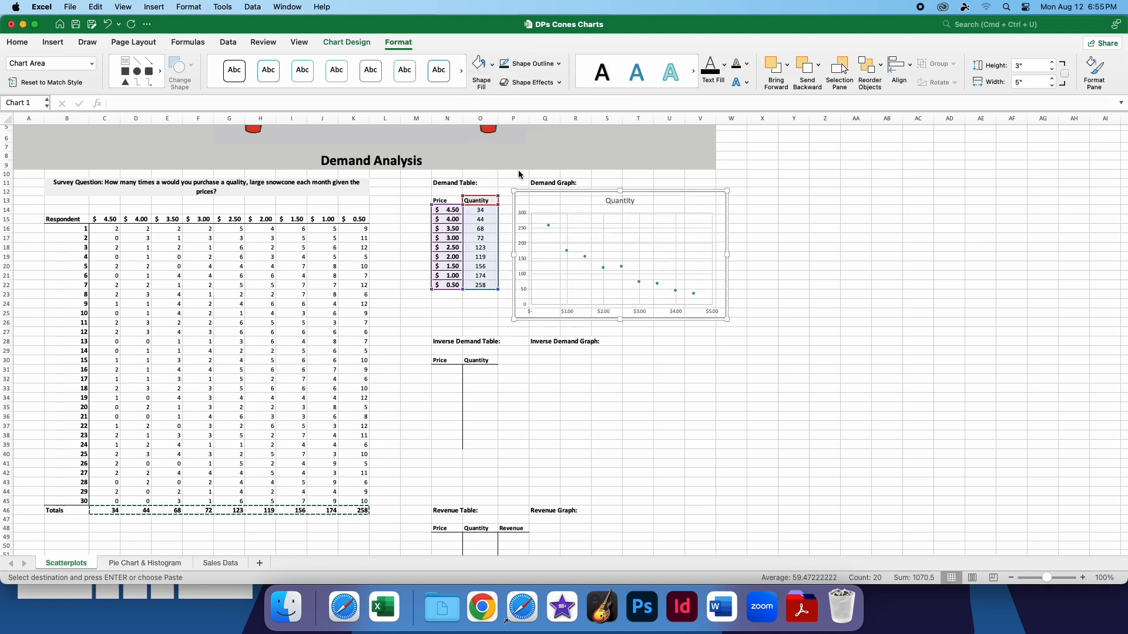
left_click(784, 246)
left_click(672, 209)
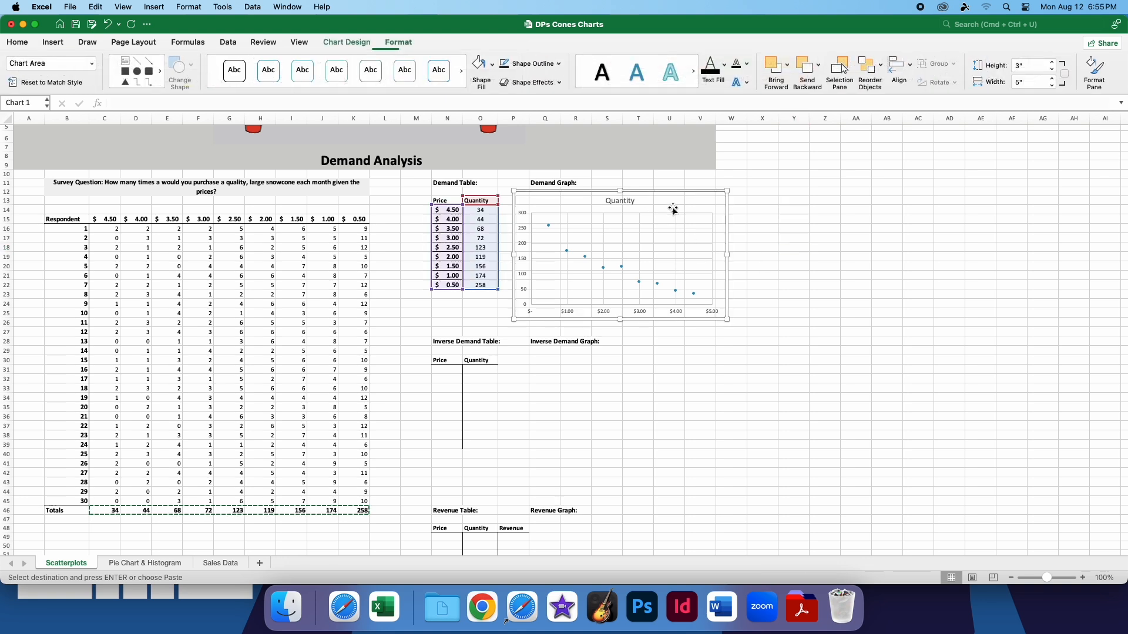
key("super+z")
key("super+z")
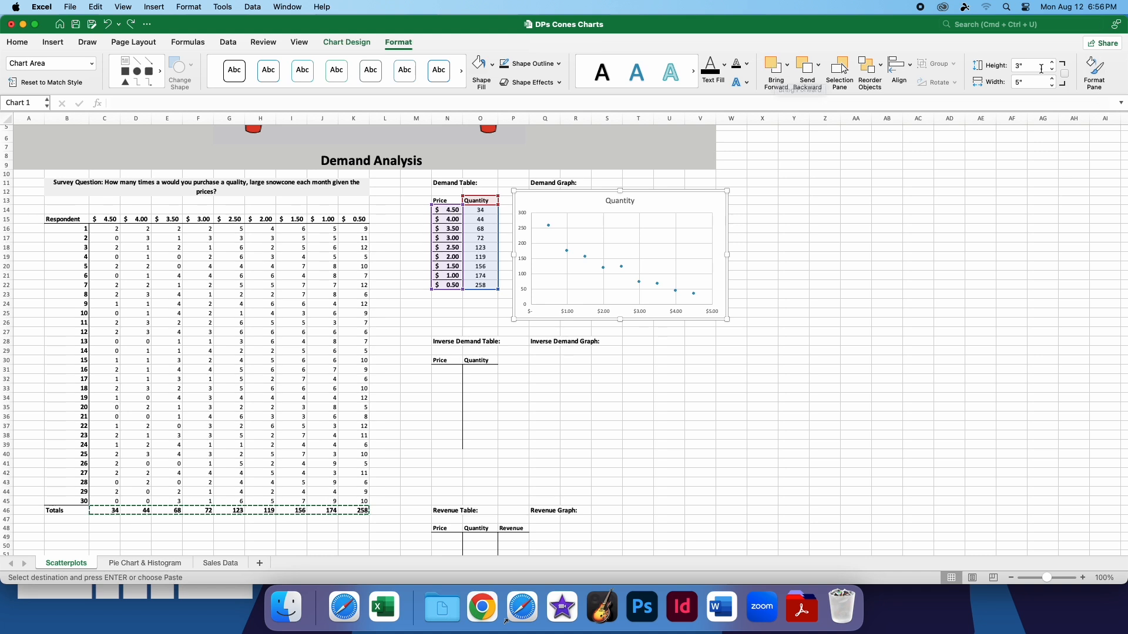
Shrink the demand chart to about 2.63" high and 4.41" wide
left_click_drag(727, 319, 703, 304)
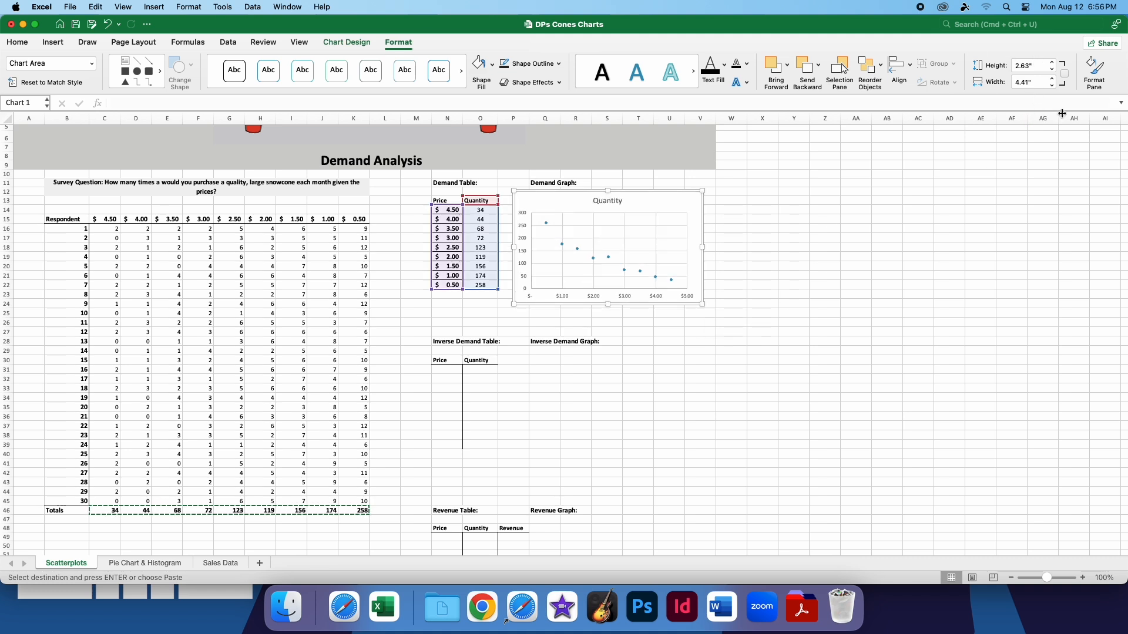
Examine the chart area's detailed formatting options for fill, border, shadow, glow and soft edges
left_click(1094, 69)
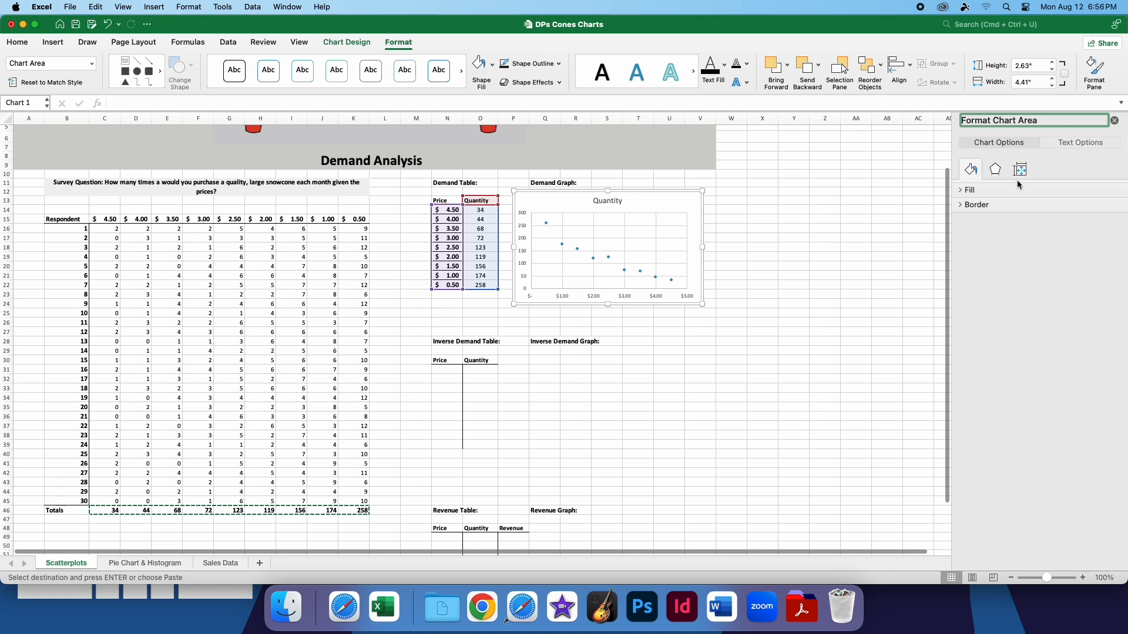
left_click(995, 169)
left_click(970, 170)
left_click(978, 191)
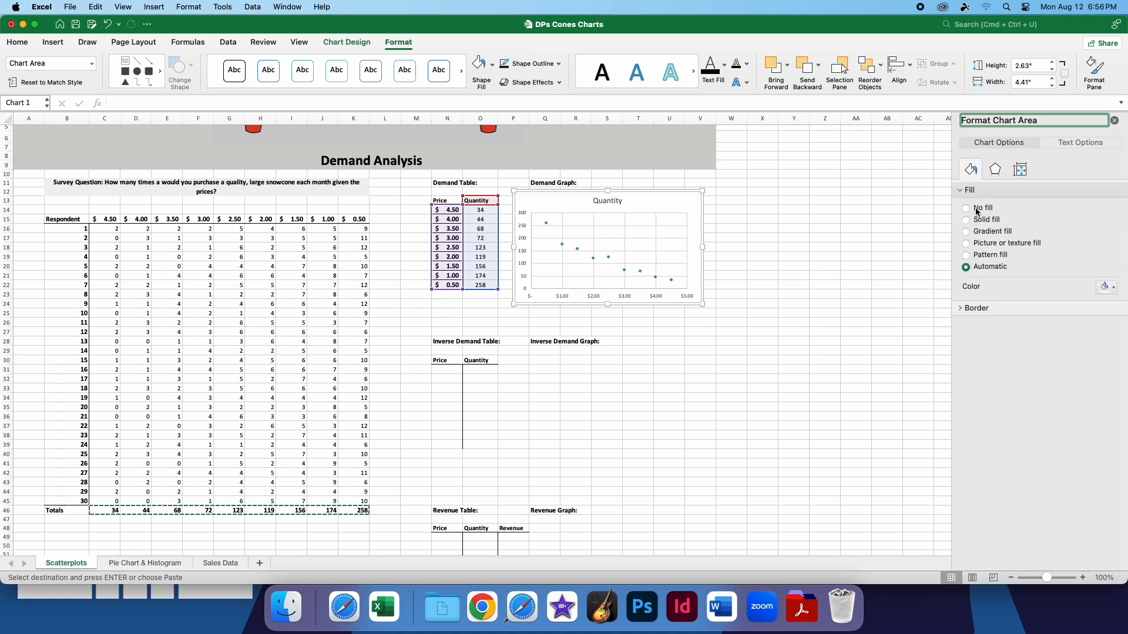
left_click(975, 190)
left_click(976, 204)
left_click(997, 170)
left_click(1012, 191)
left_click(1011, 191)
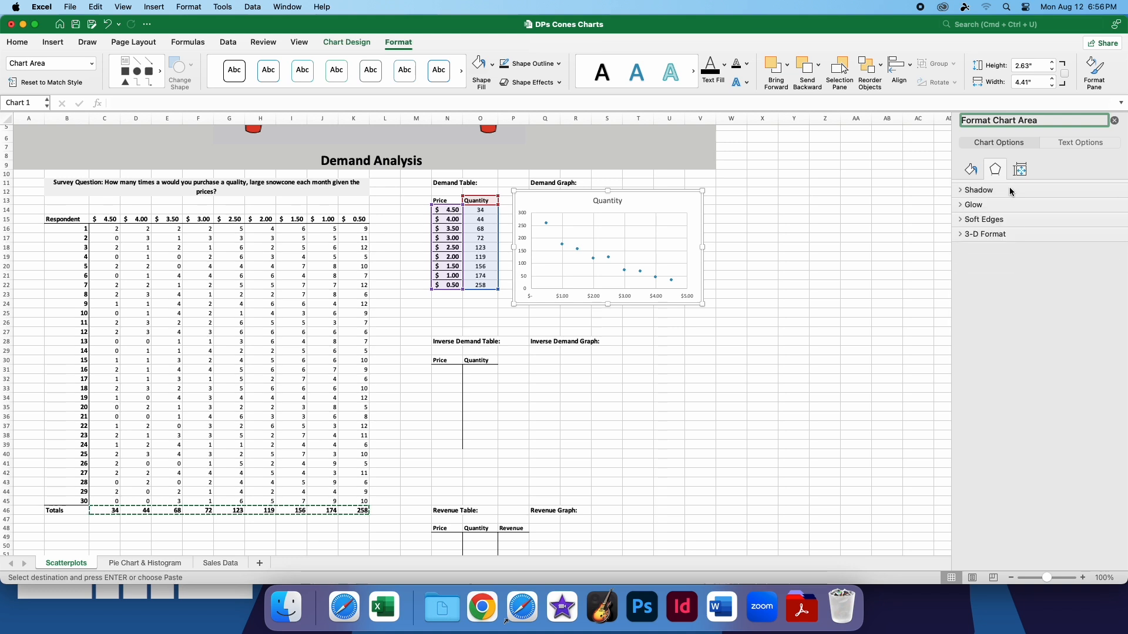
left_click(1002, 193)
left_click(999, 194)
left_click(999, 218)
left_click(996, 204)
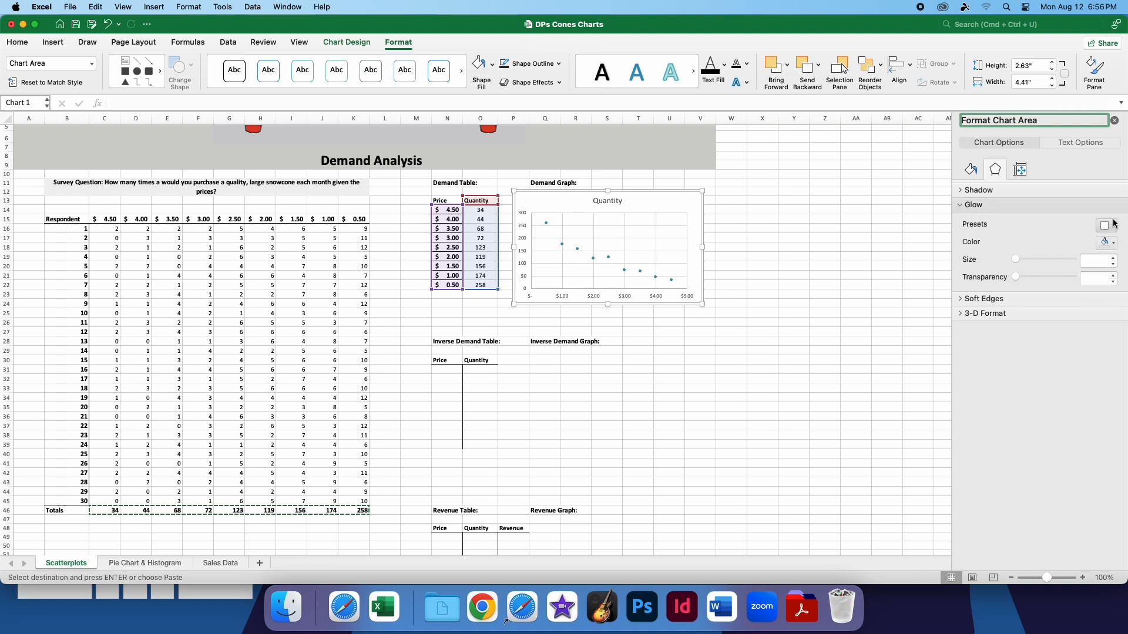
left_click(1115, 121)
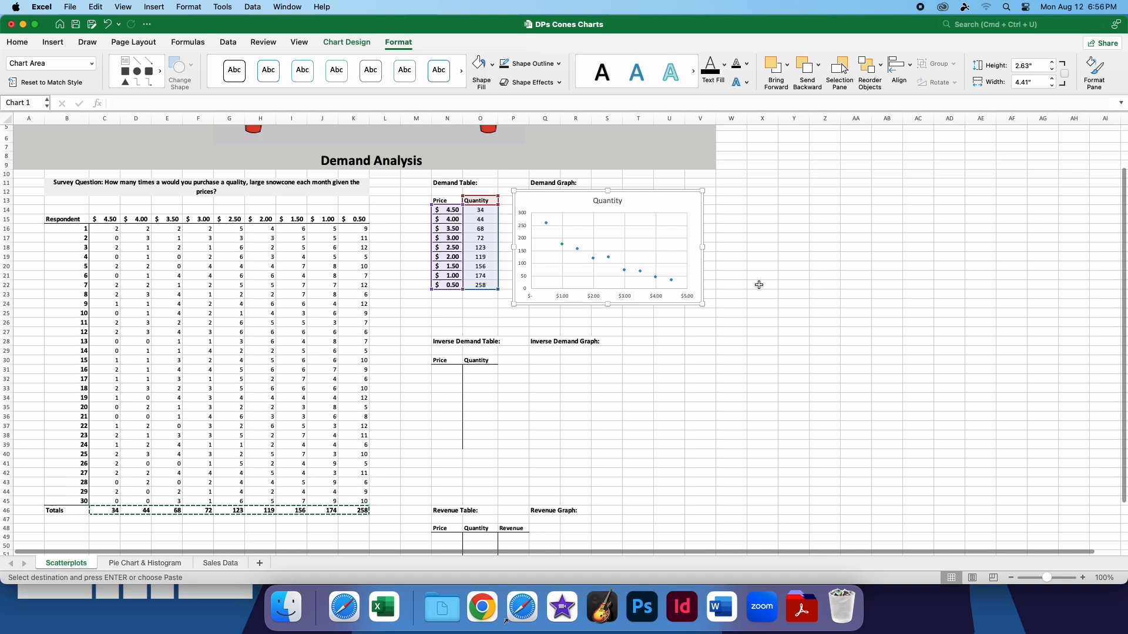
left_click(752, 293)
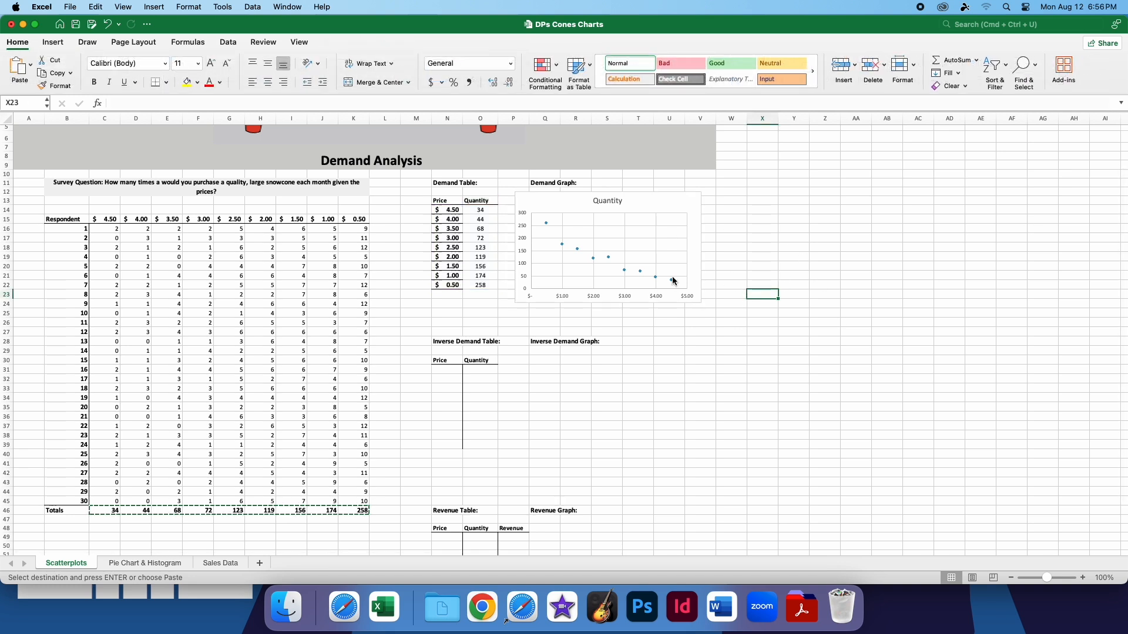
Recolor the demand chart with a monochromatic slate-blue palette and look over the available chart styles
left_click(681, 228)
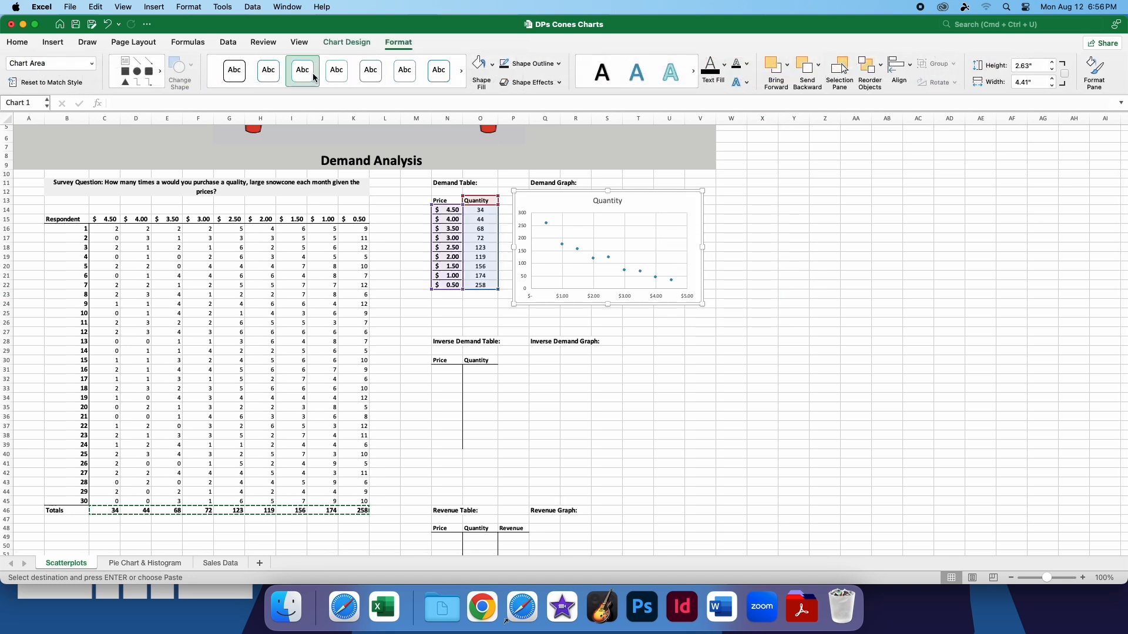
left_click(349, 42)
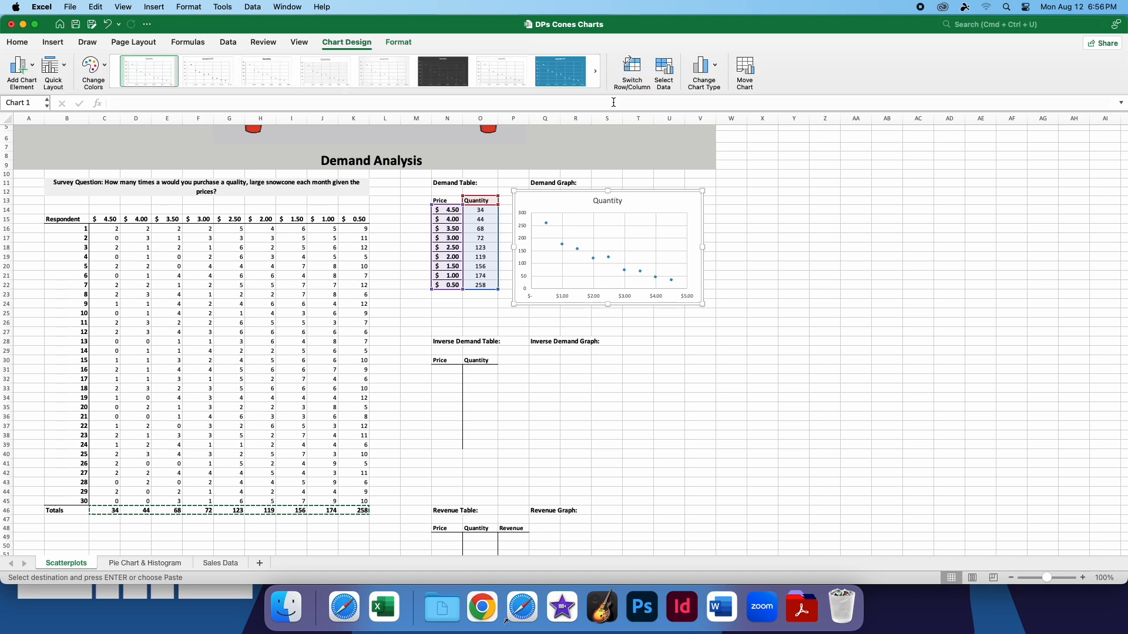
left_click(354, 92)
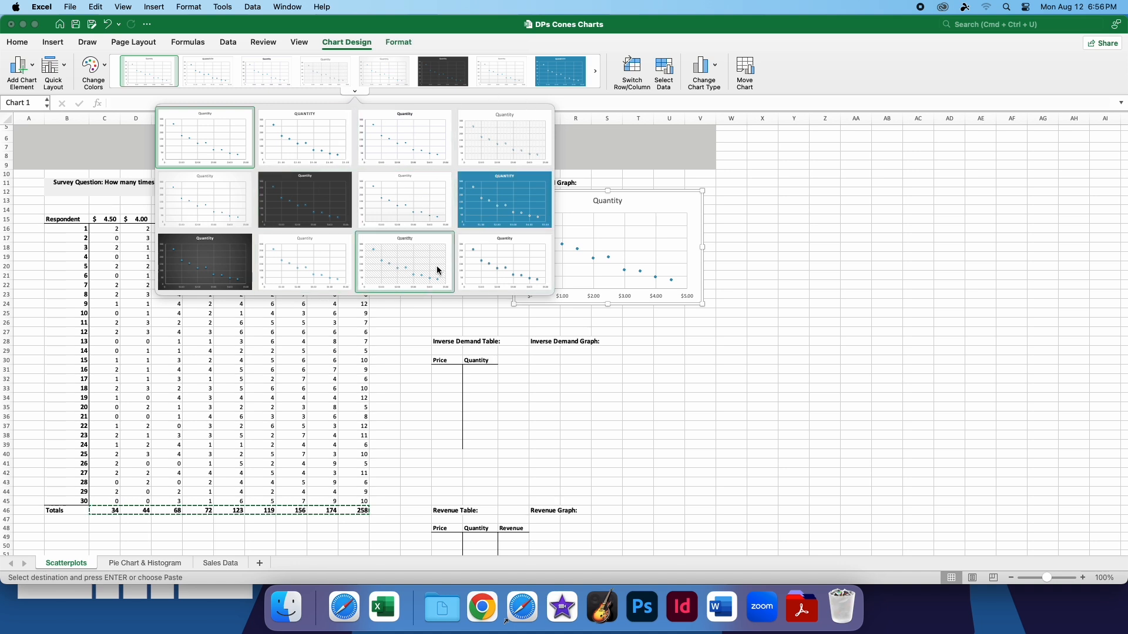
left_click(94, 66)
left_click(94, 66)
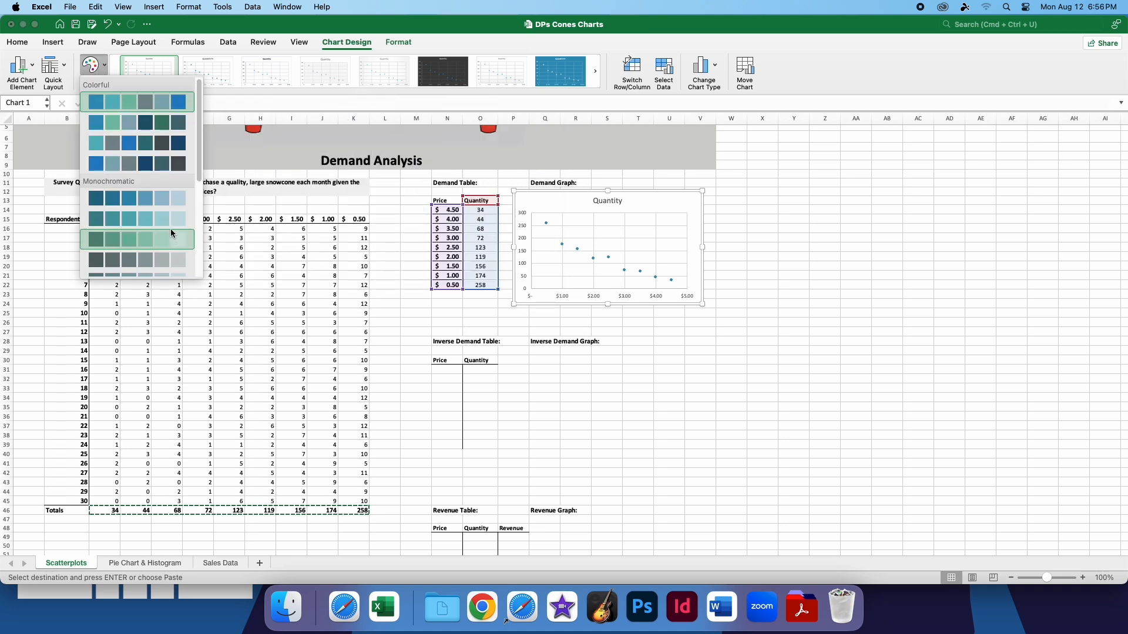
scroll(169, 227, "down", 3)
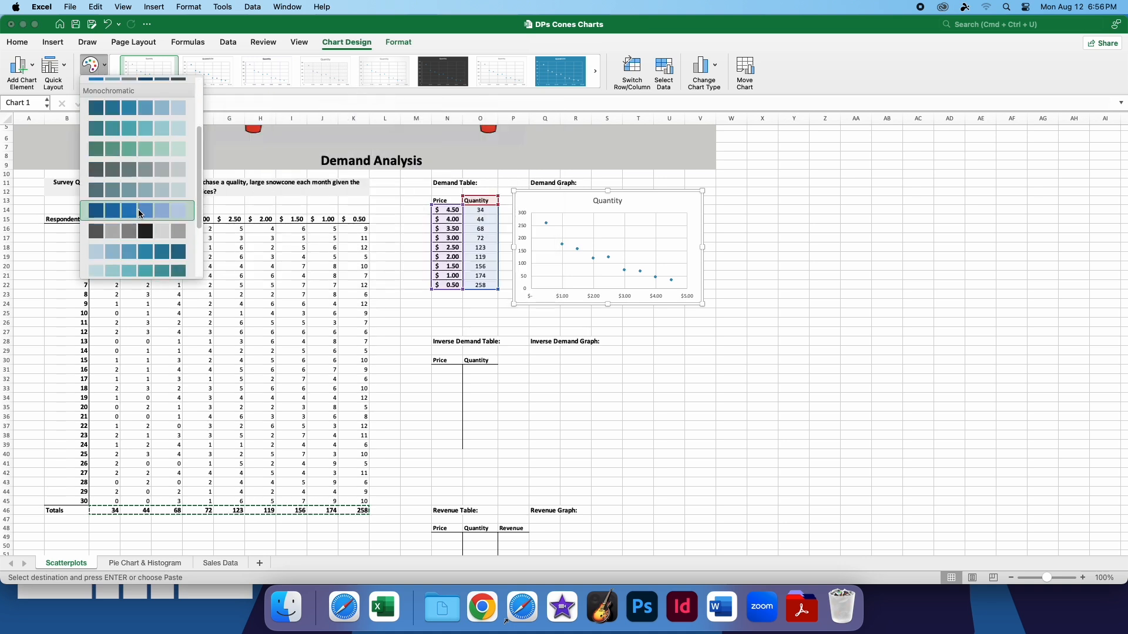
scroll(162, 226, "down", 3)
left_click(156, 242)
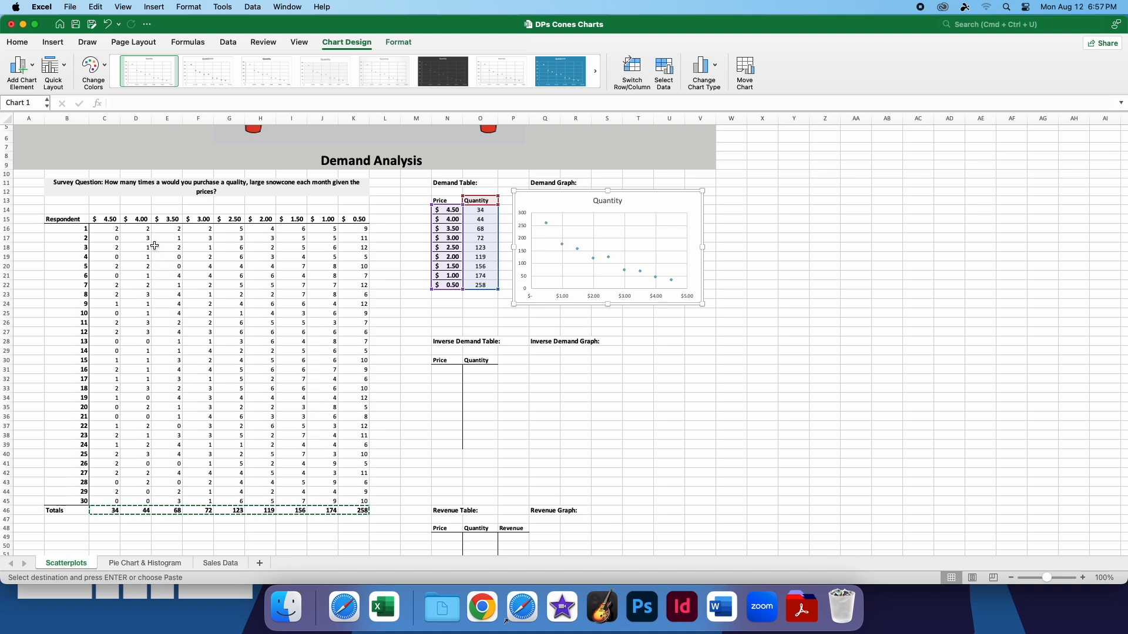
left_click(354, 92)
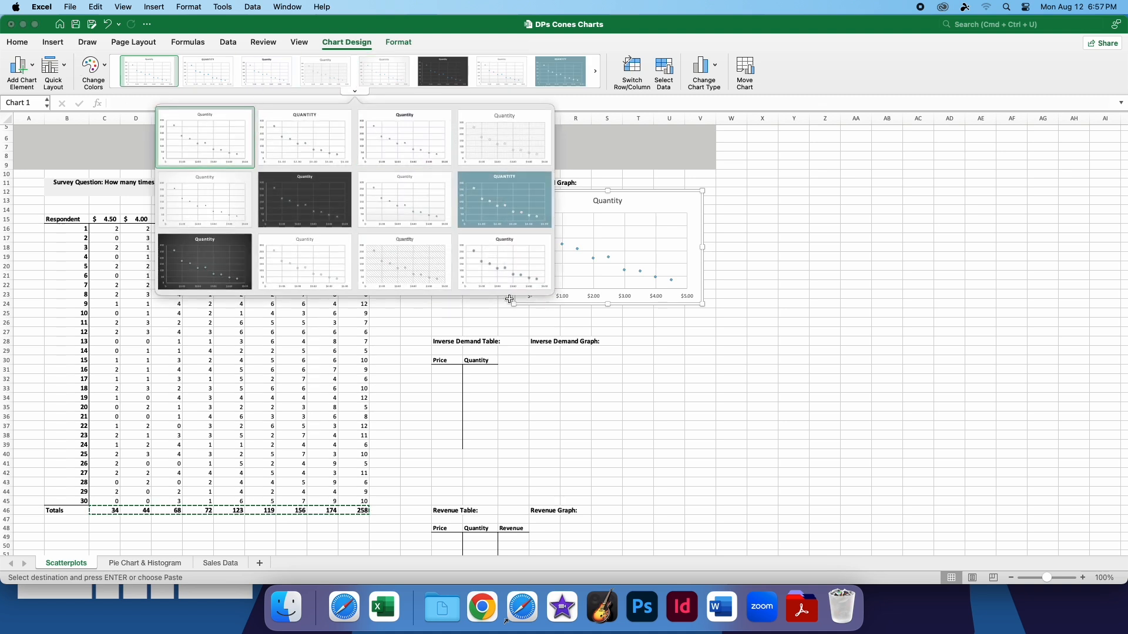
left_click(598, 108)
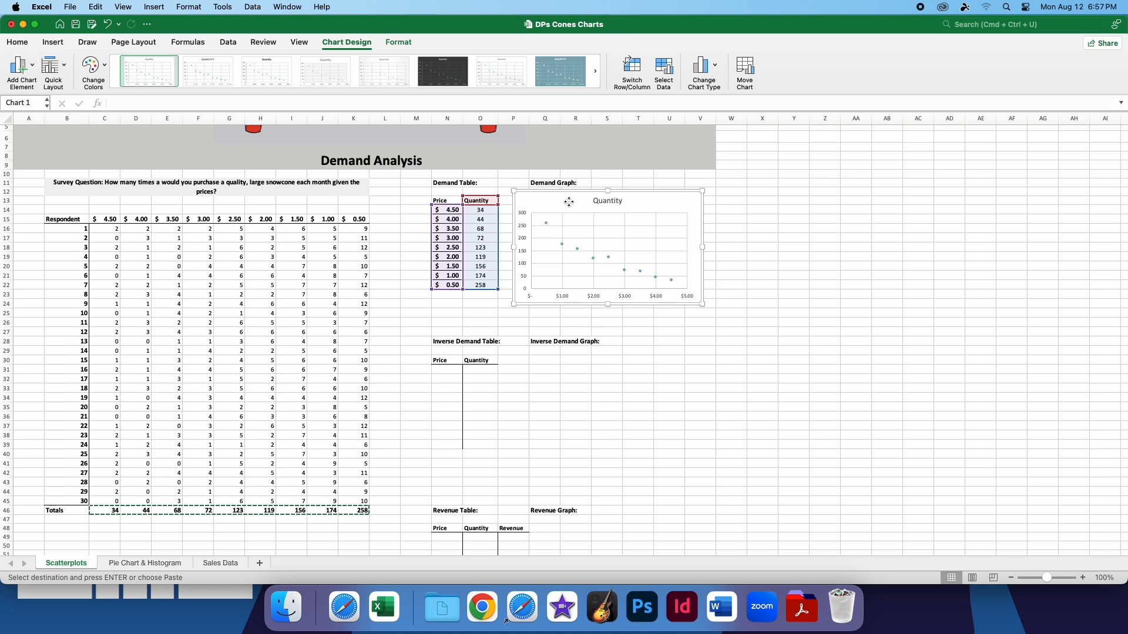
Add an exponential trendline to the Demand Graph's scatter chart
left_click(36, 66)
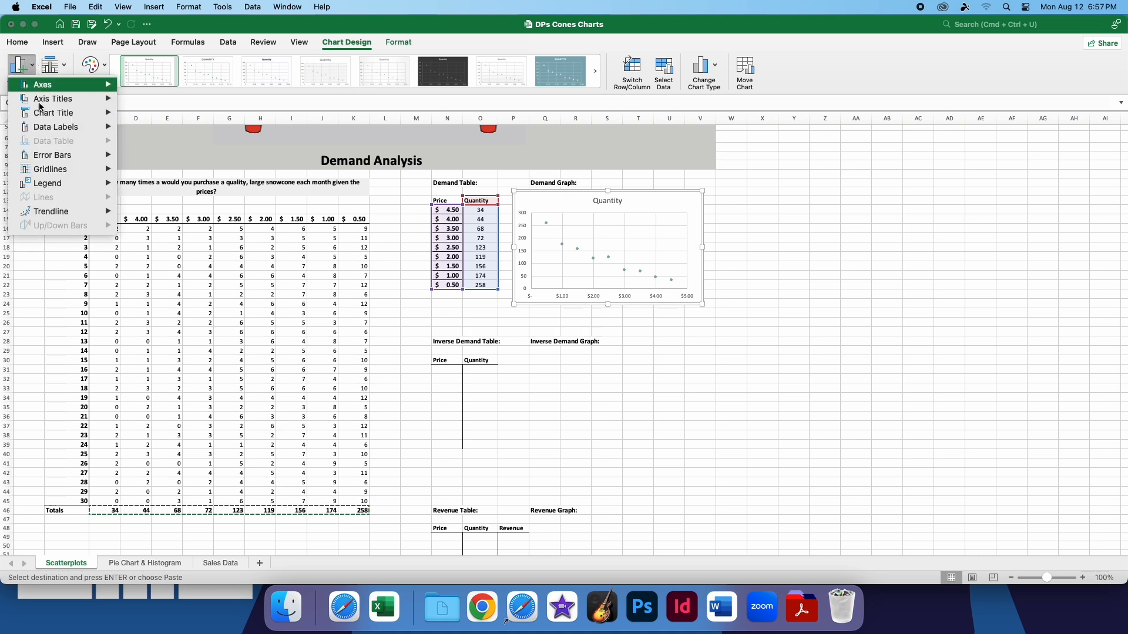
mouse_move(66, 89)
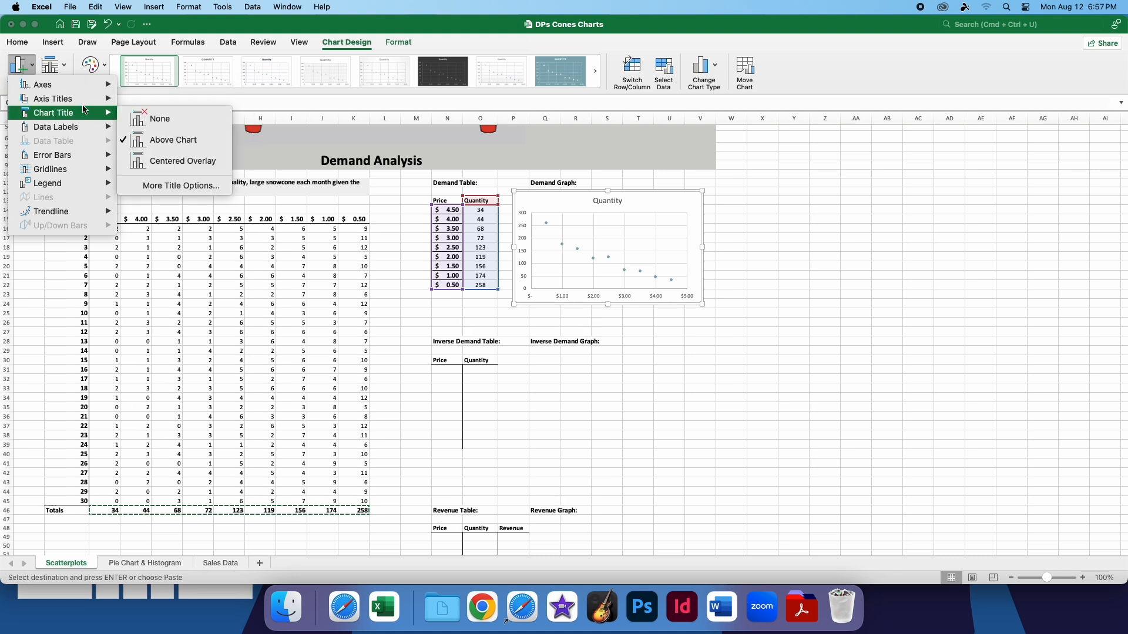
mouse_move(89, 128)
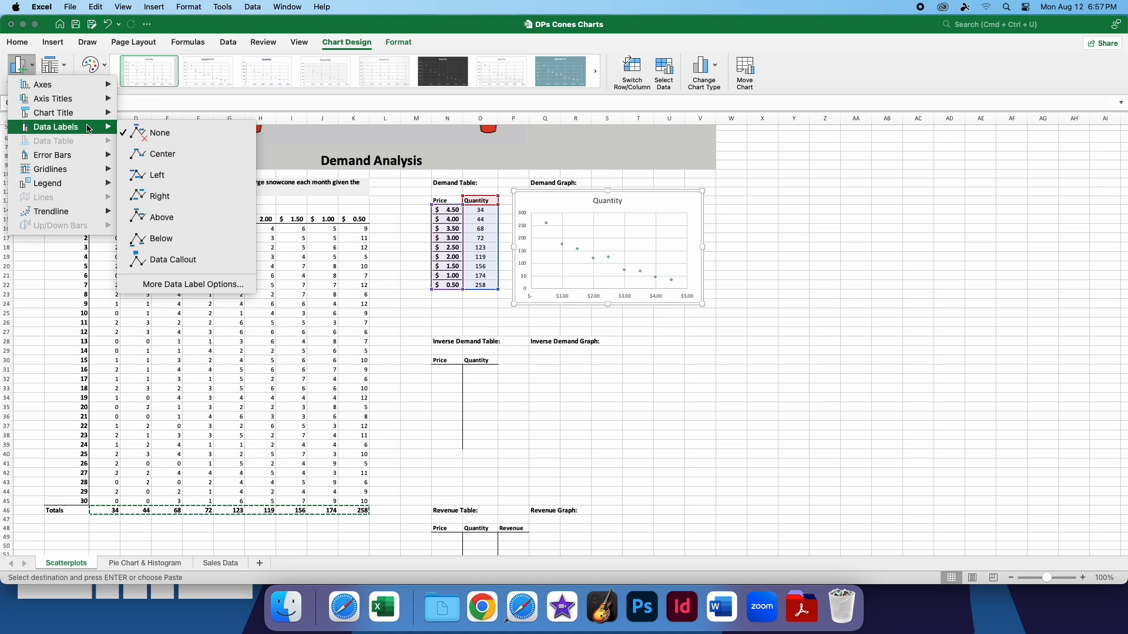
mouse_move(80, 161)
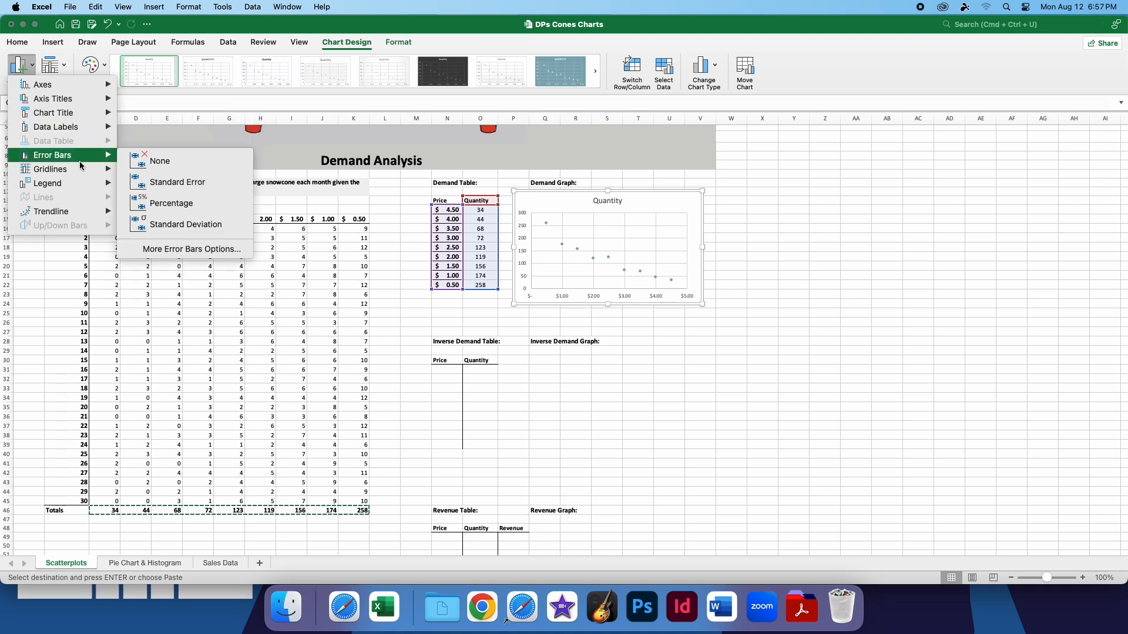
mouse_move(70, 216)
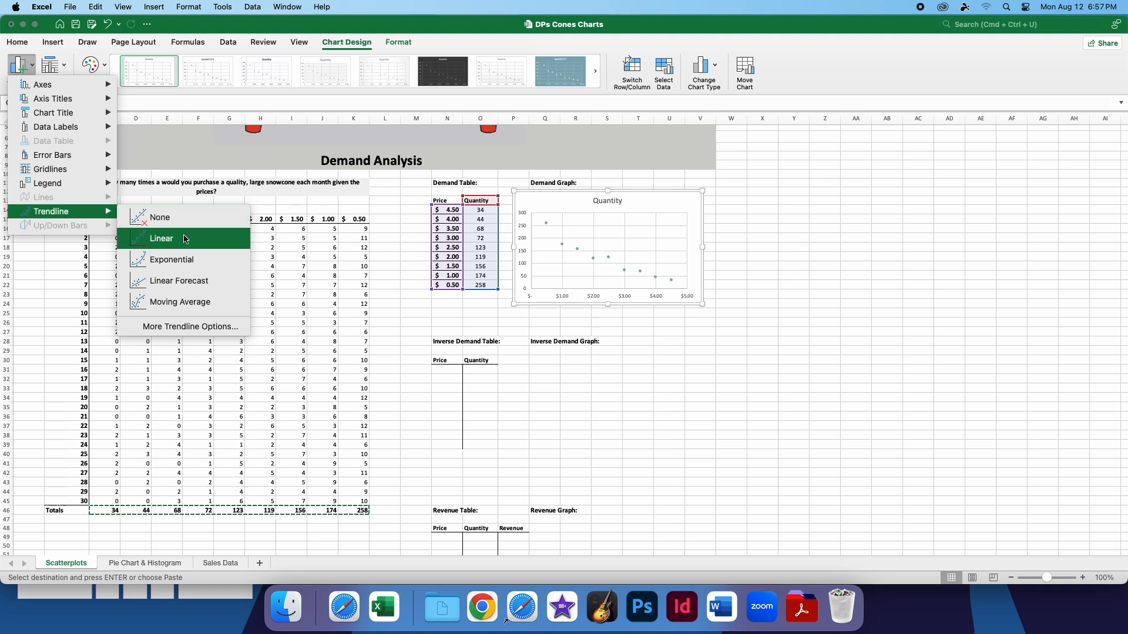
left_click(210, 268)
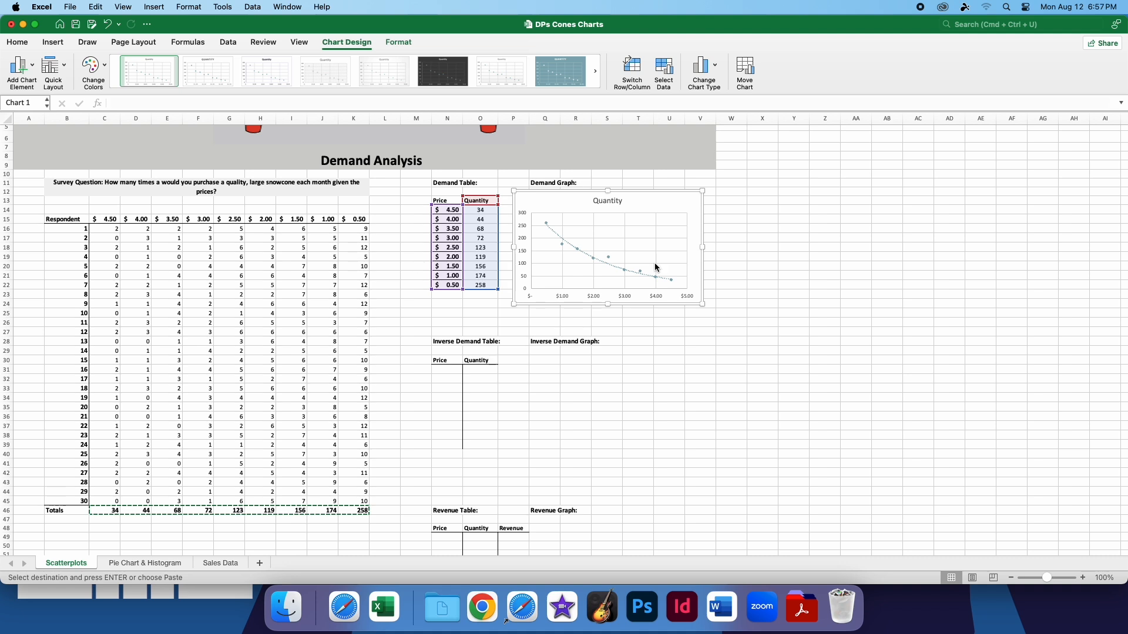
left_click(760, 267)
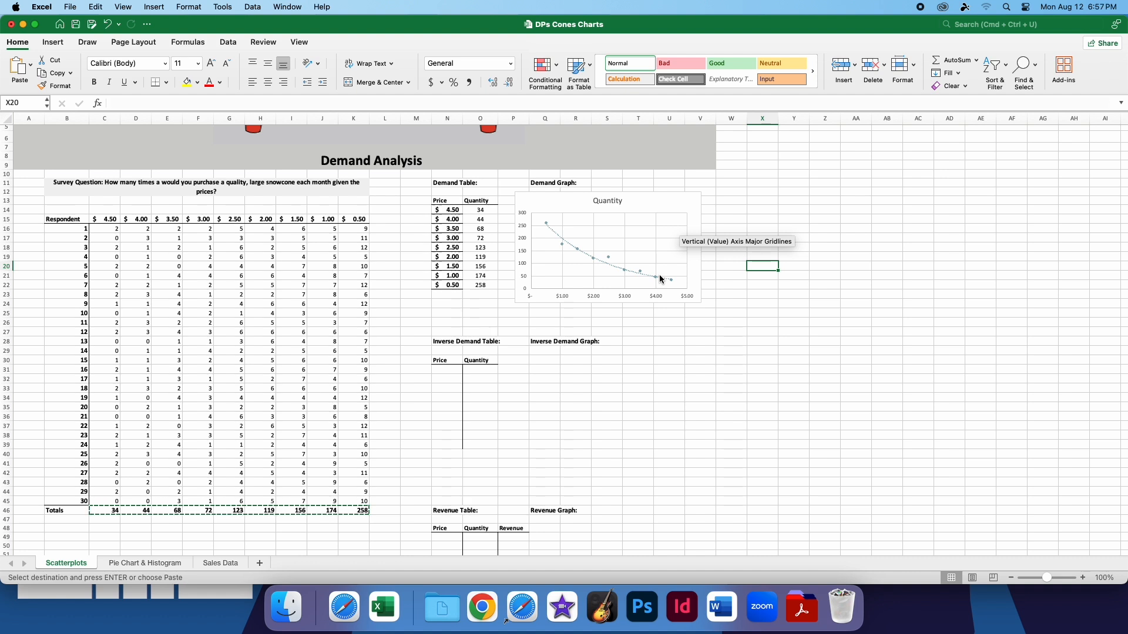
Examine the demand chart's title, horizontal axis and plot area along with their formatting options
left_click(649, 207)
double_click(609, 201)
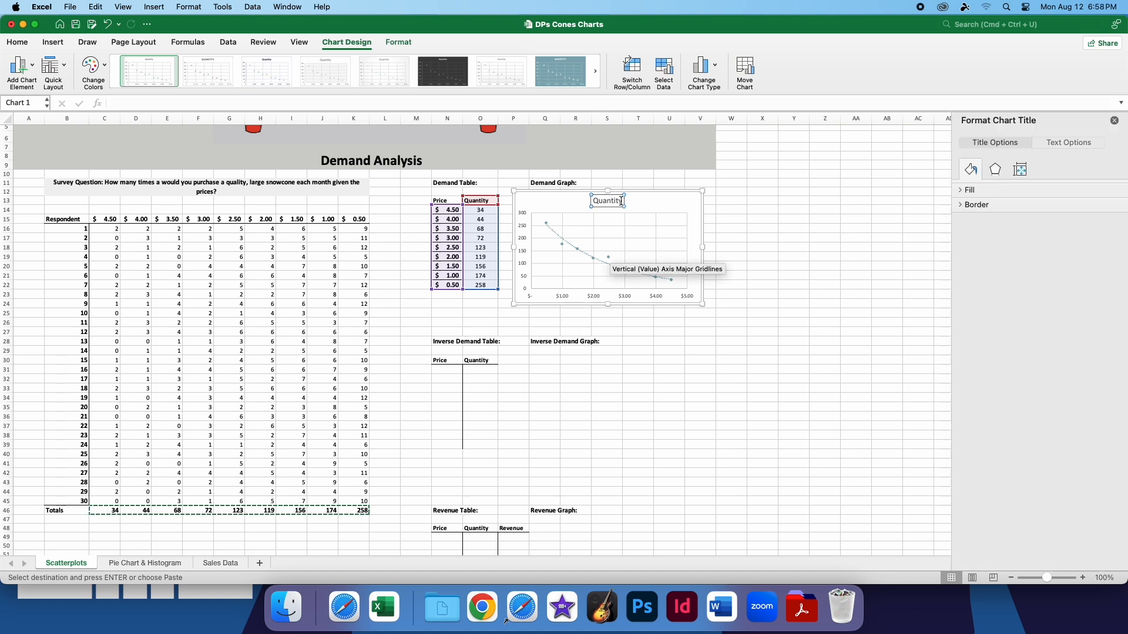
double_click(607, 201)
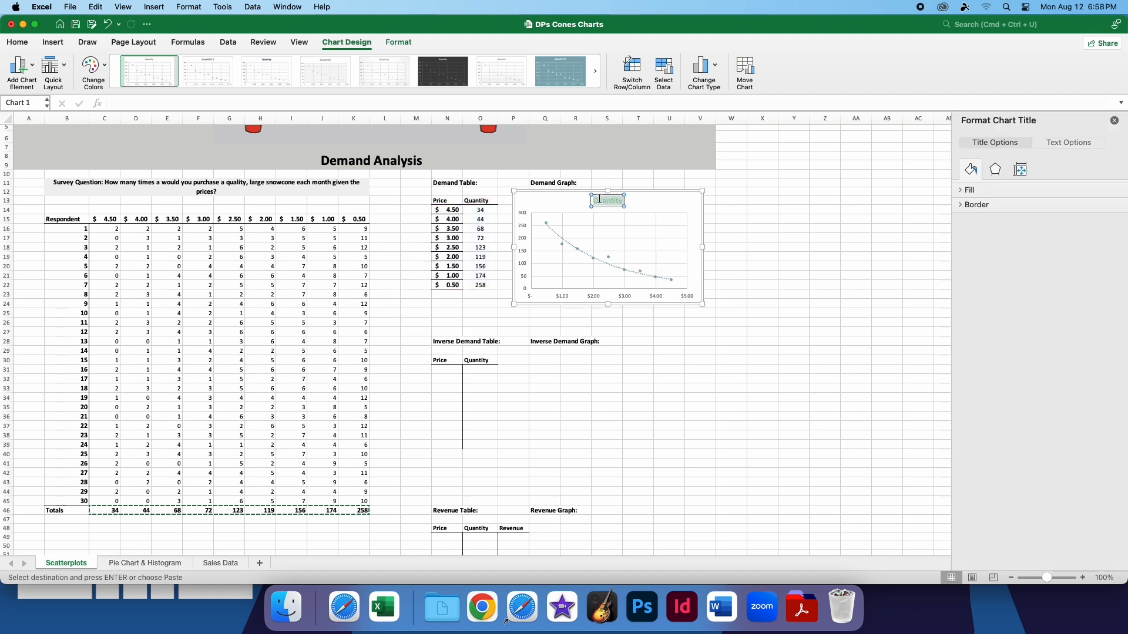
left_click(625, 297)
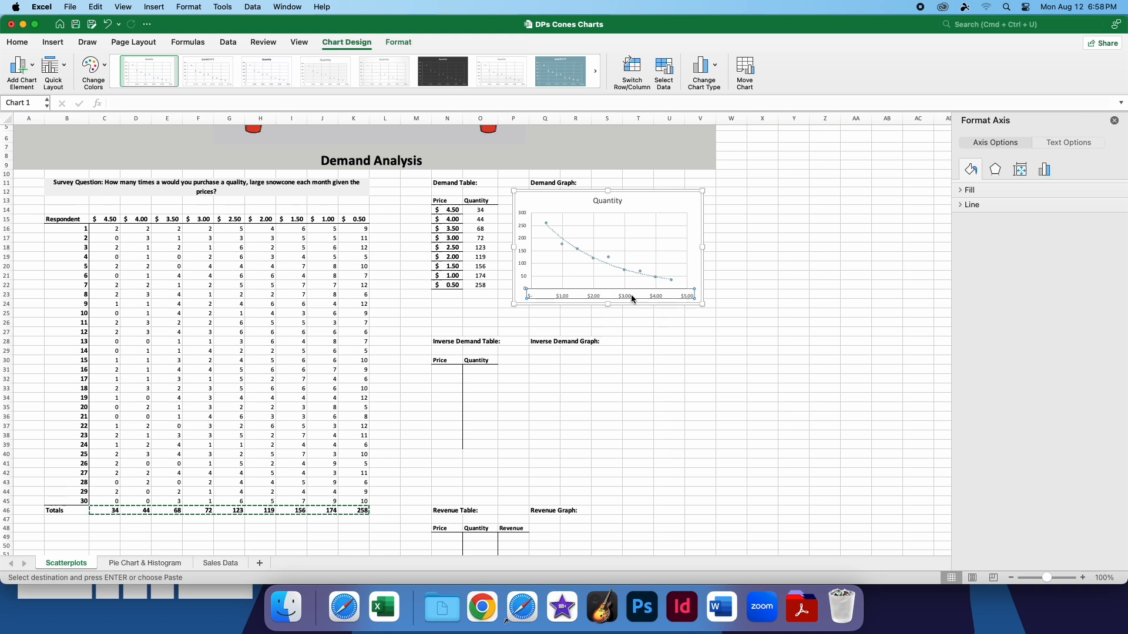
left_click(734, 227)
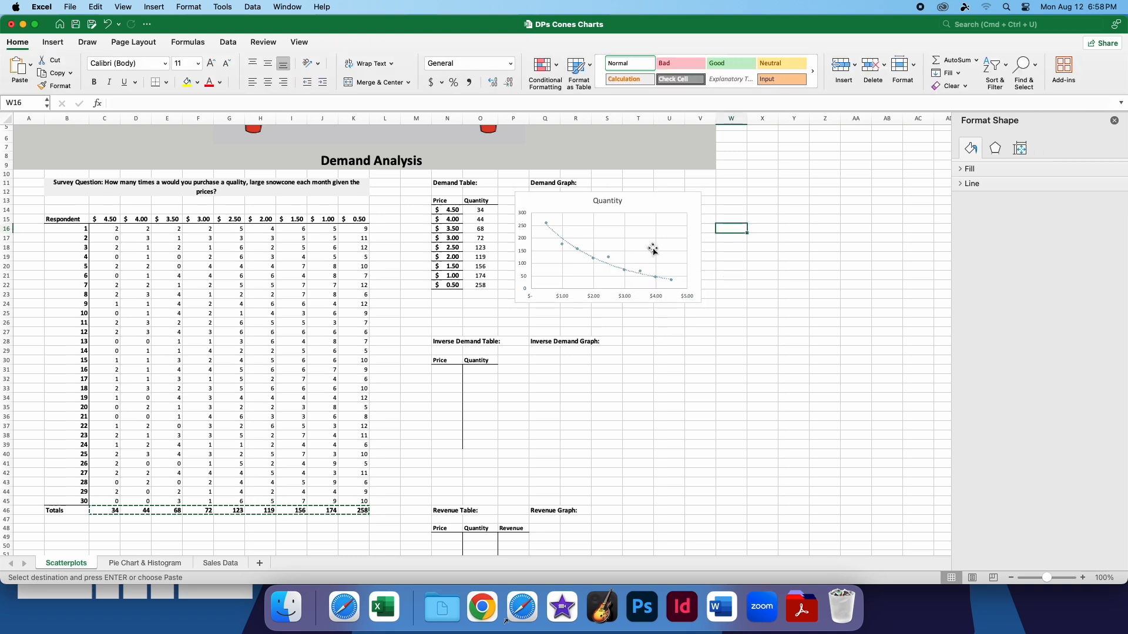
left_click(637, 218)
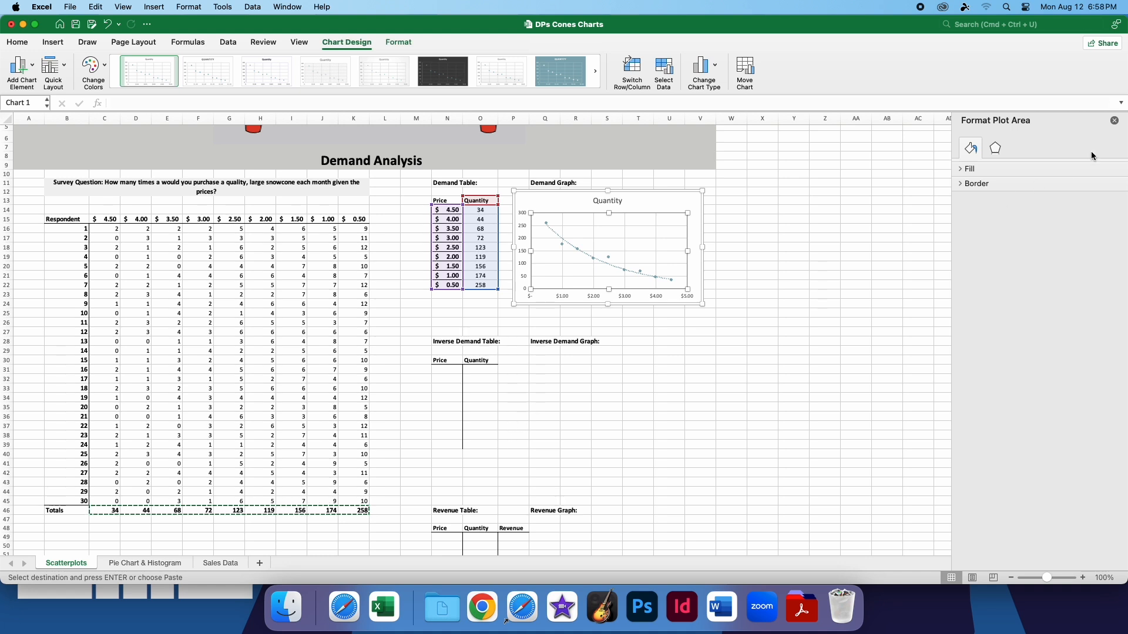
left_click(1114, 122)
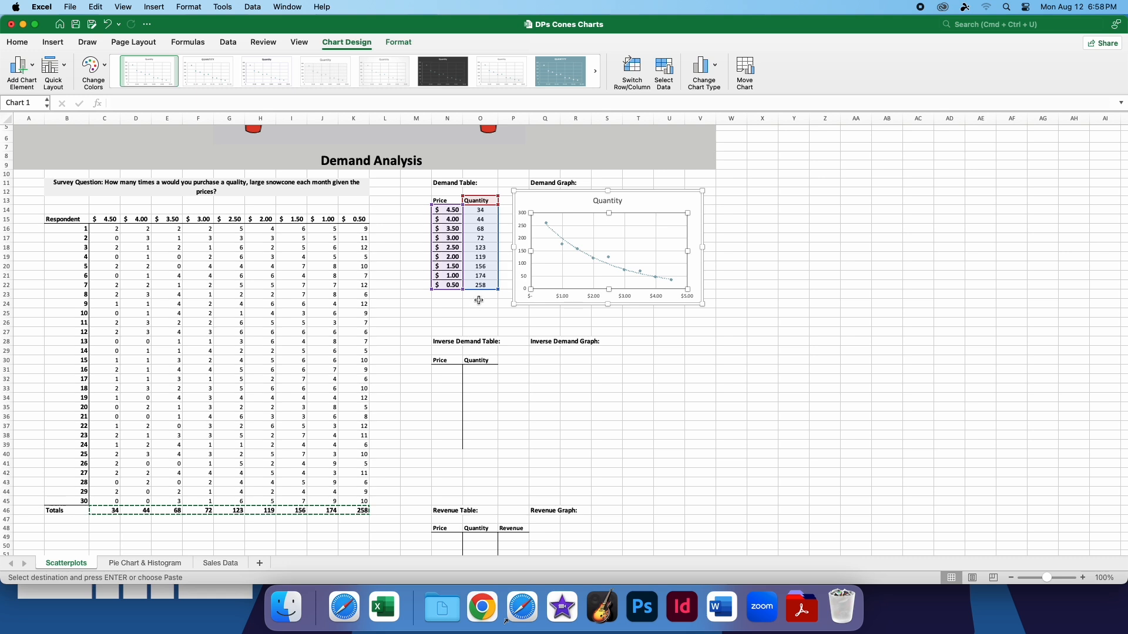
left_click(418, 321)
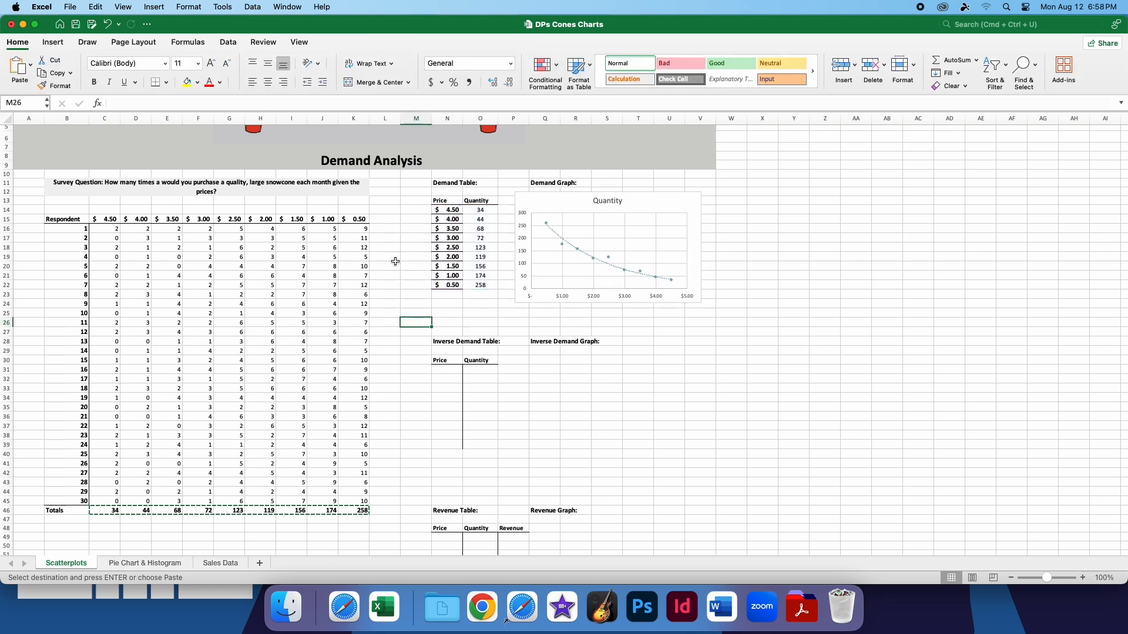
Copy the prices and quantities from the Demand Table into the Inverse Demand Table
left_click_drag(451, 210, 492, 293)
key("cmd+c")
left_click_drag(448, 370, 479, 447)
key("cmd+v")
left_click(546, 390)
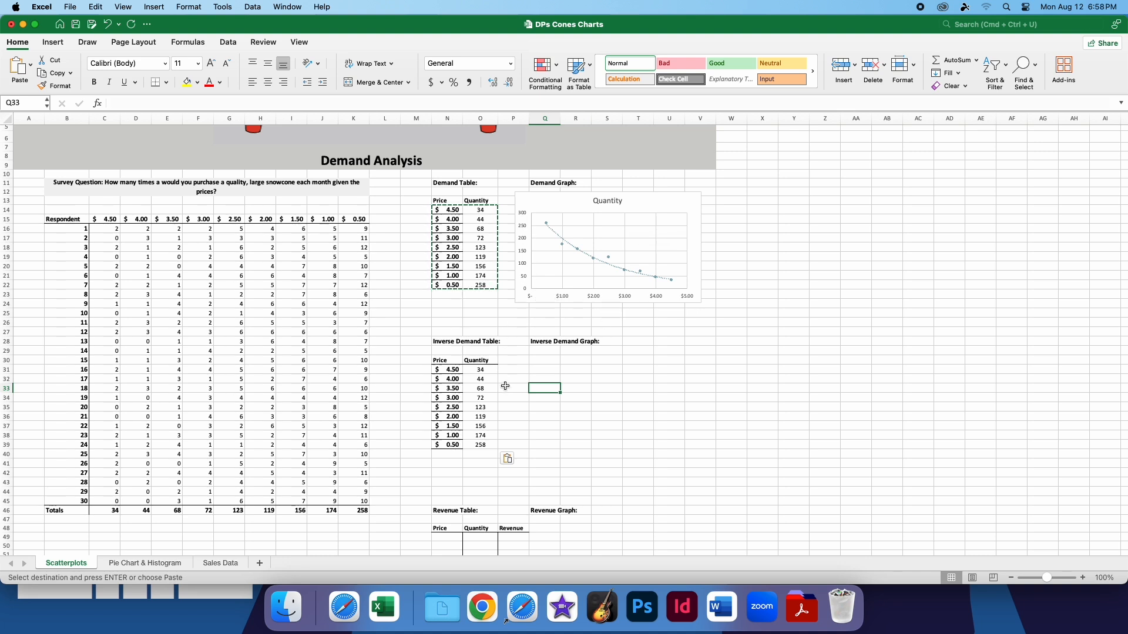
Insert a scatter chart from the Inverse Demand Table and place it beneath the Inverse Demand Graph heading
left_click_drag(482, 446, 447, 348)
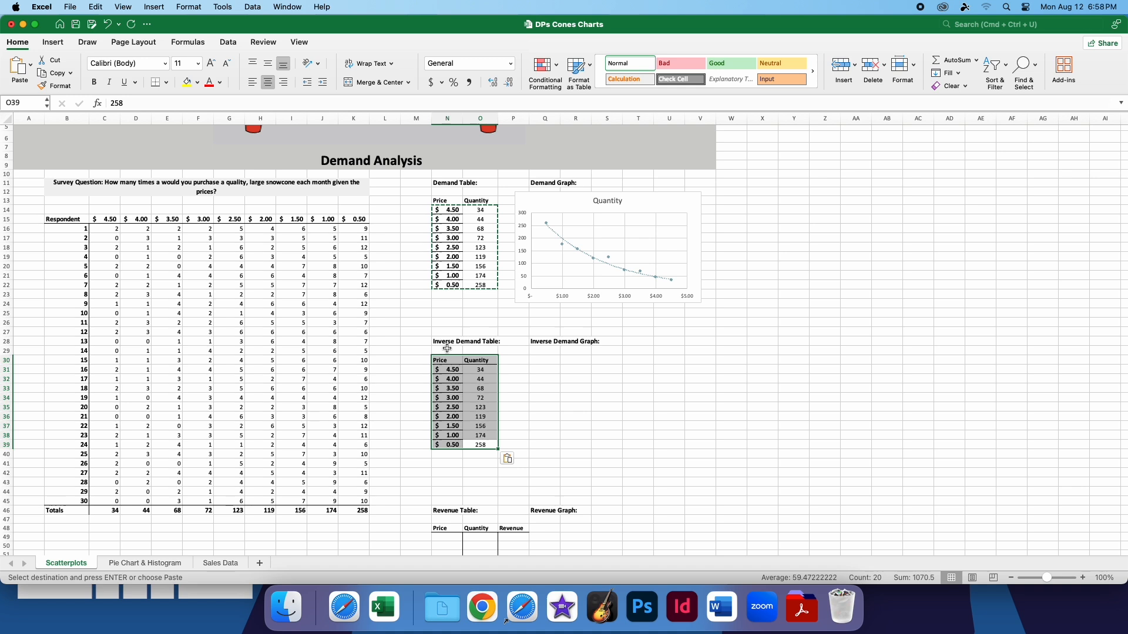
left_click(52, 42)
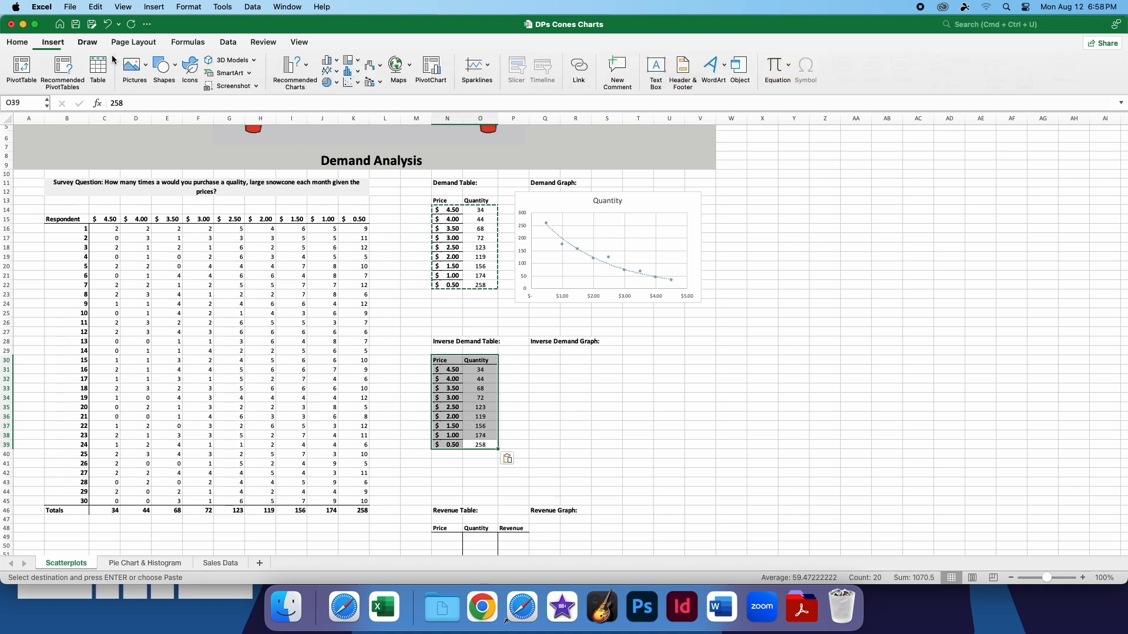
left_click(351, 81)
left_click(365, 111)
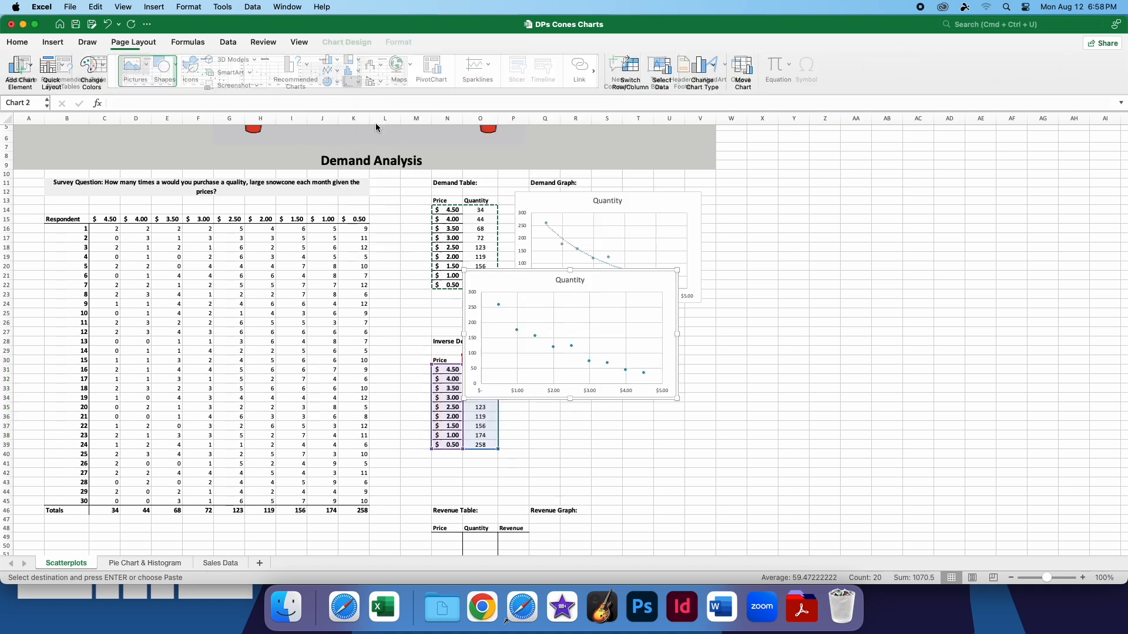
left_click_drag(592, 299, 657, 364)
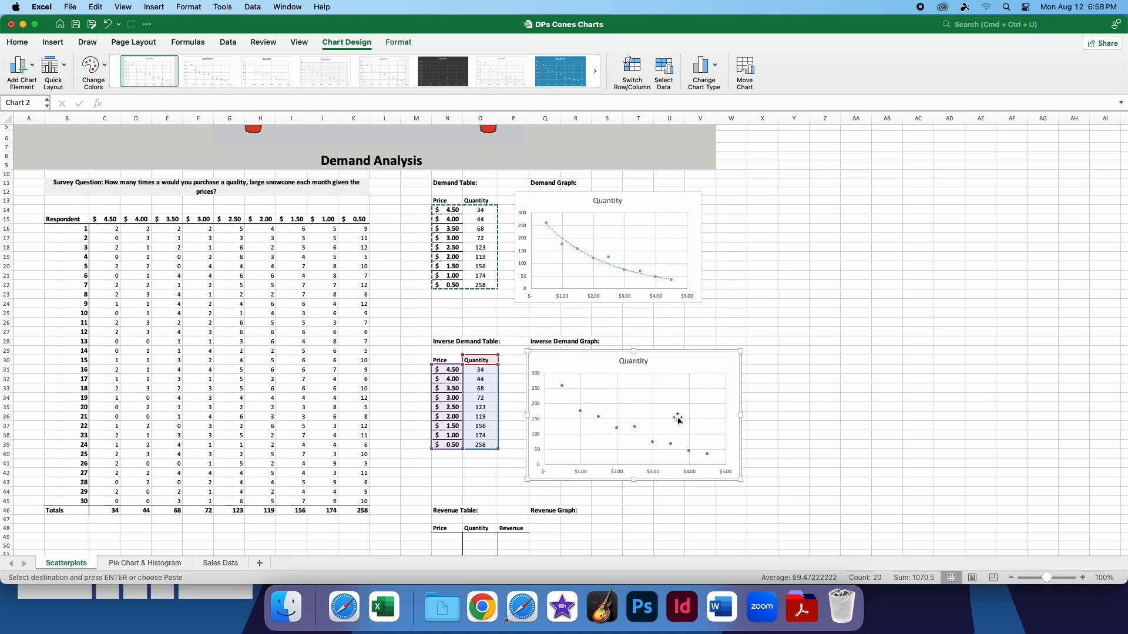
Open the inverse demand chart's data source settings and check the series name, X values and Y values ranges
left_click(666, 71)
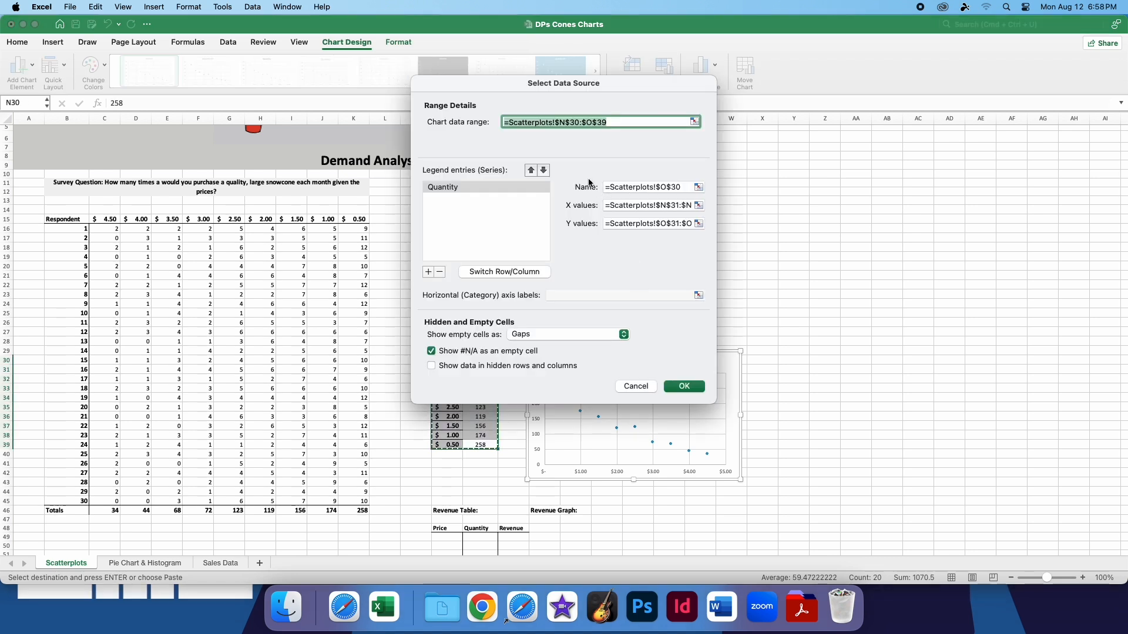
left_click_drag(608, 84, 975, 125)
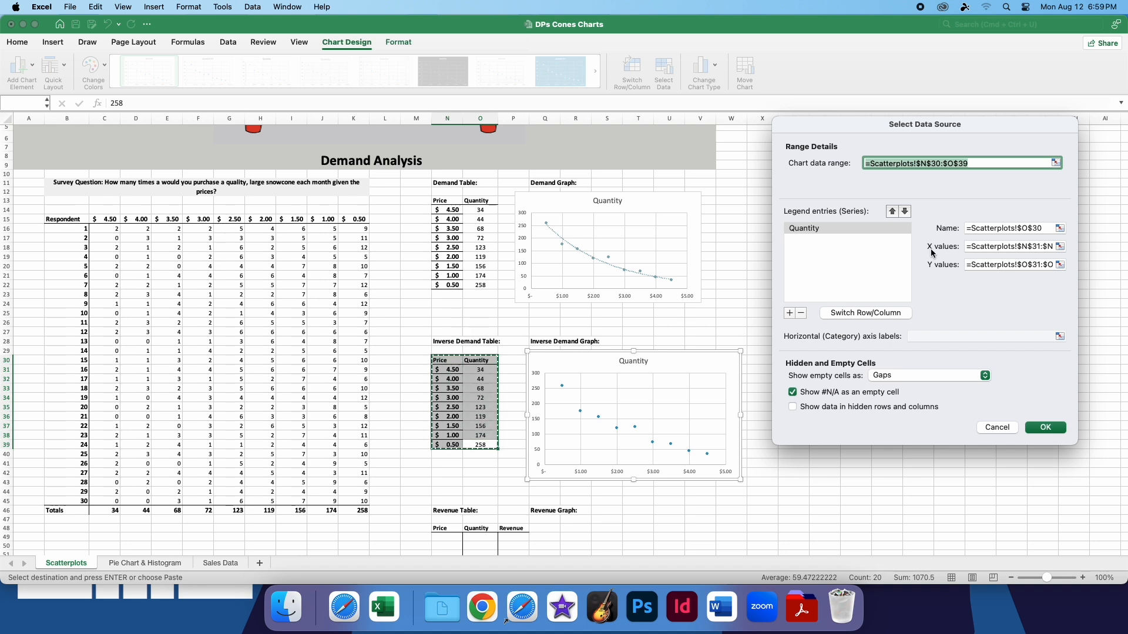
left_click(1036, 229)
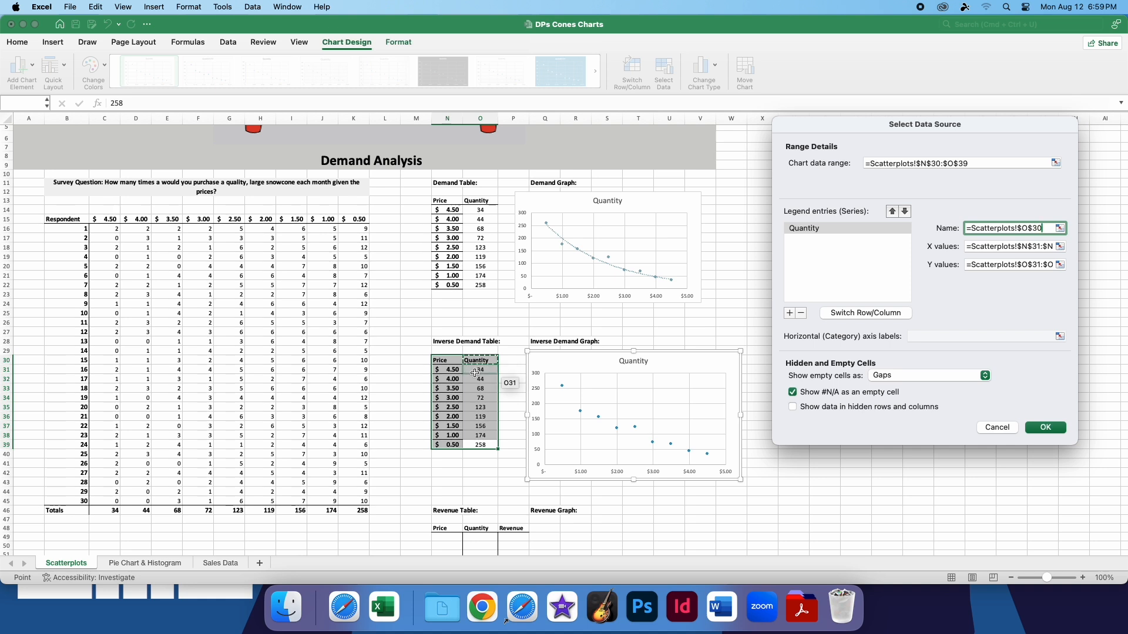
left_click(1042, 246)
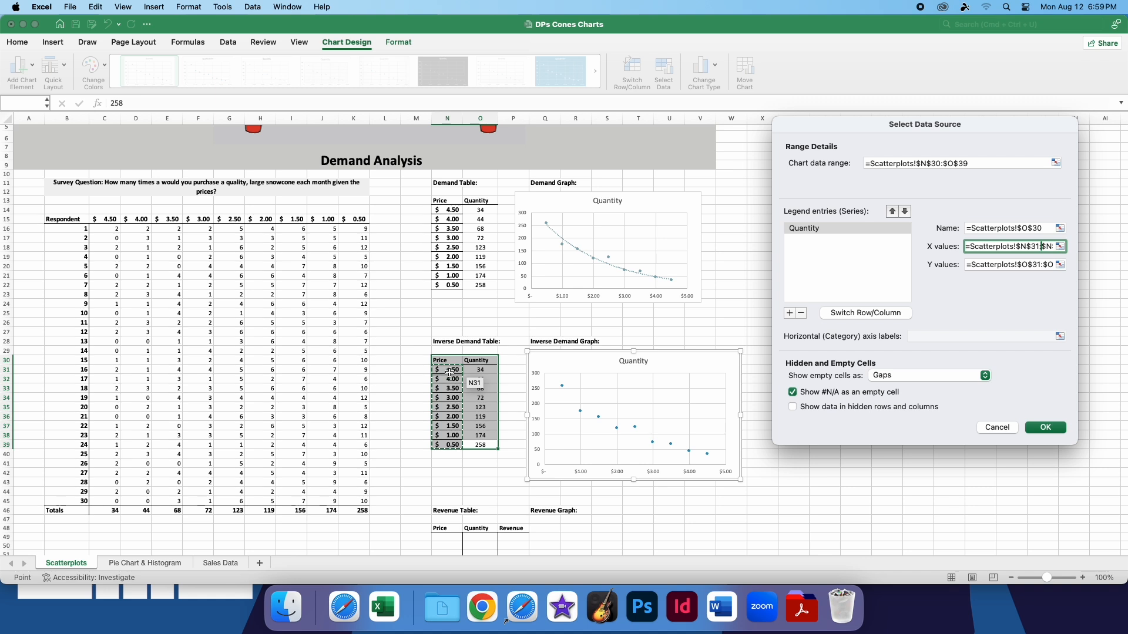
left_click(1027, 265)
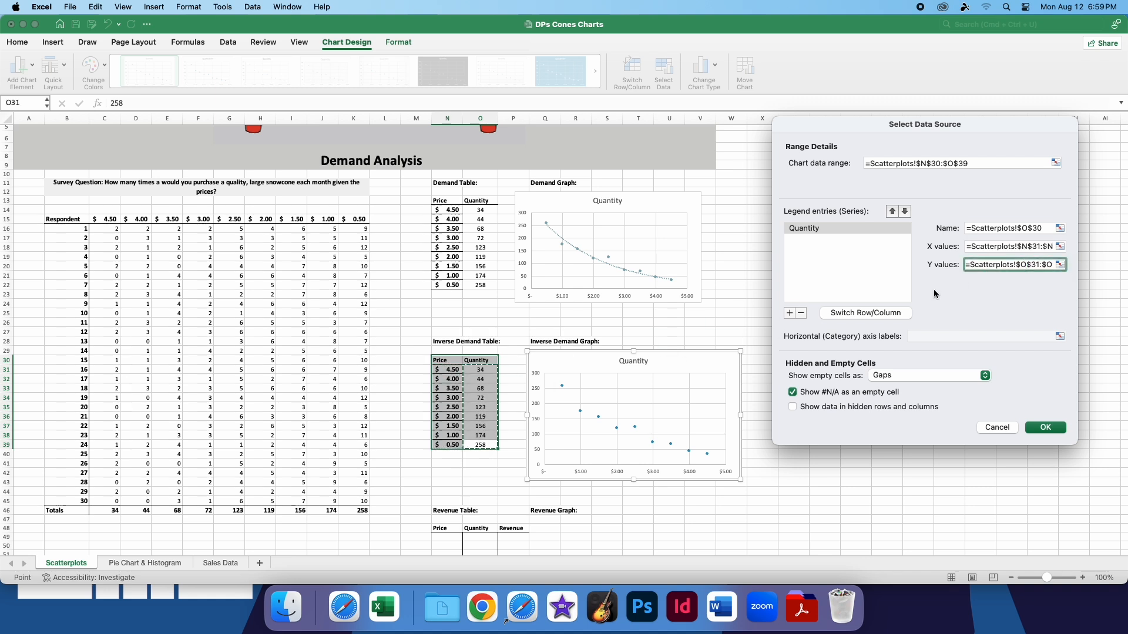
left_click(1028, 262)
Set the inverse demand series' X values to the Quantity cells, =Scatterplots!$O$31:$O$39
left_click(1045, 246)
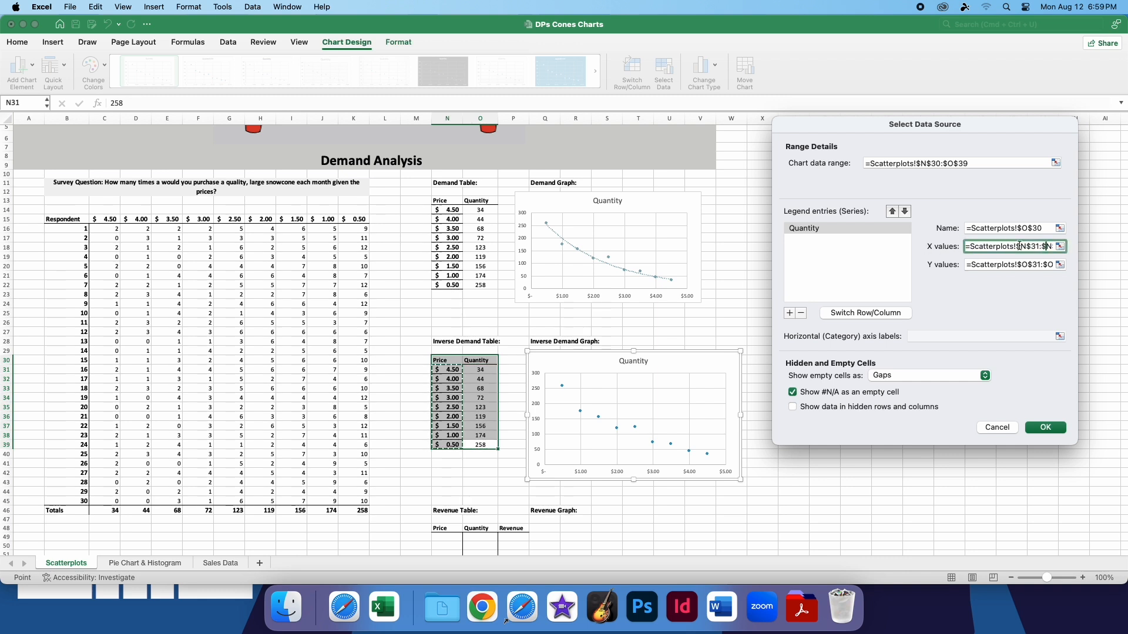
left_click(1064, 249)
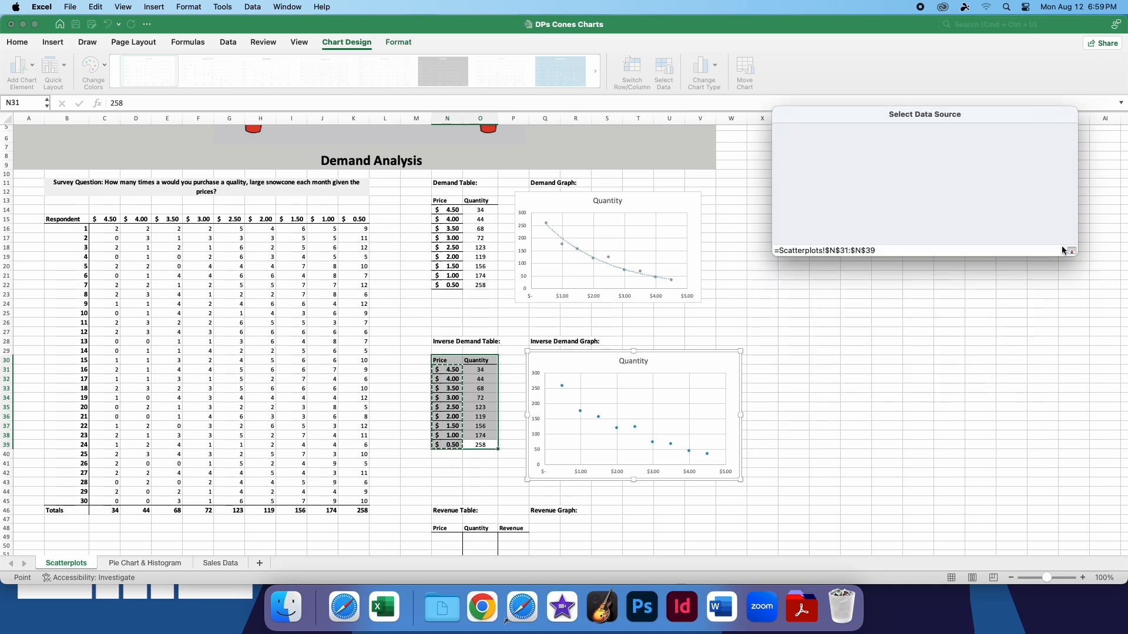
left_click_drag(481, 369, 481, 445)
left_click(1070, 123)
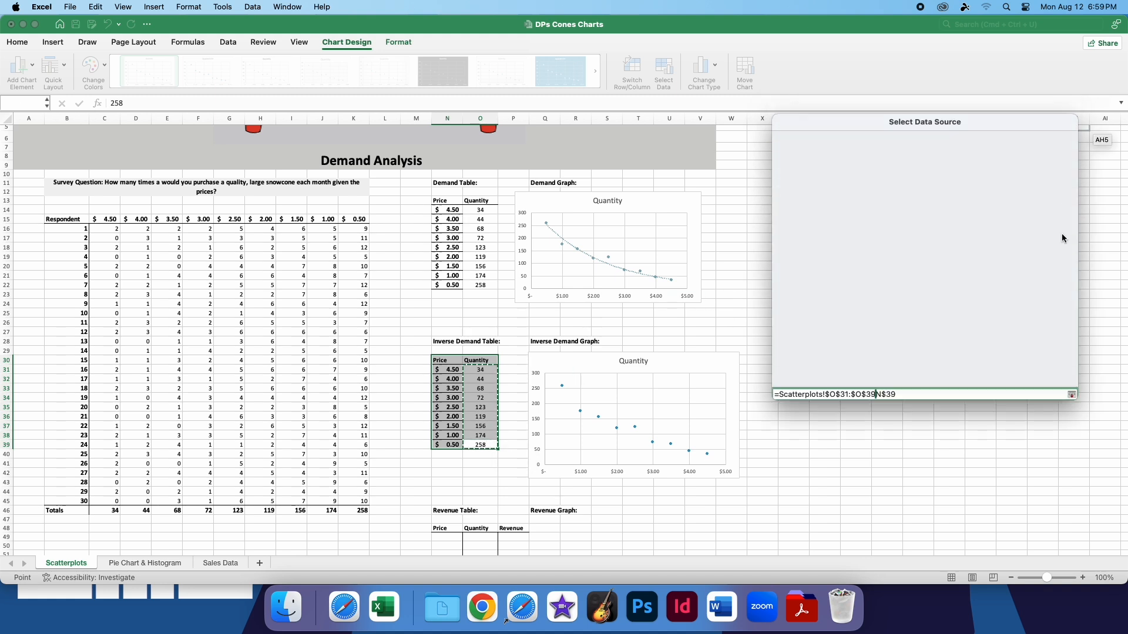
left_click(887, 354)
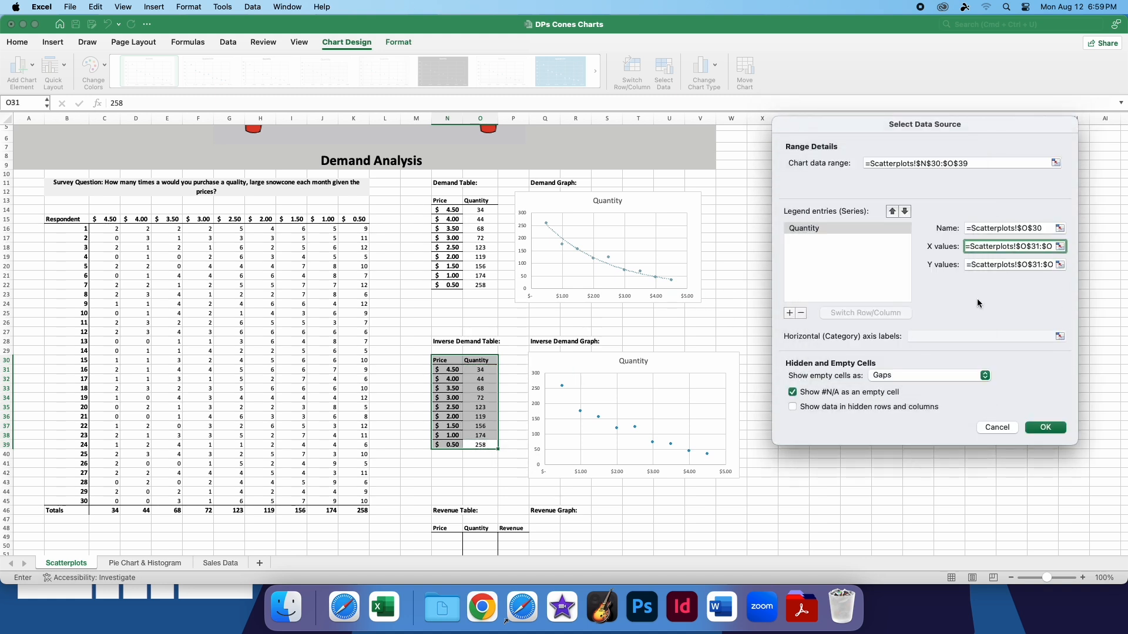
left_click(1061, 247)
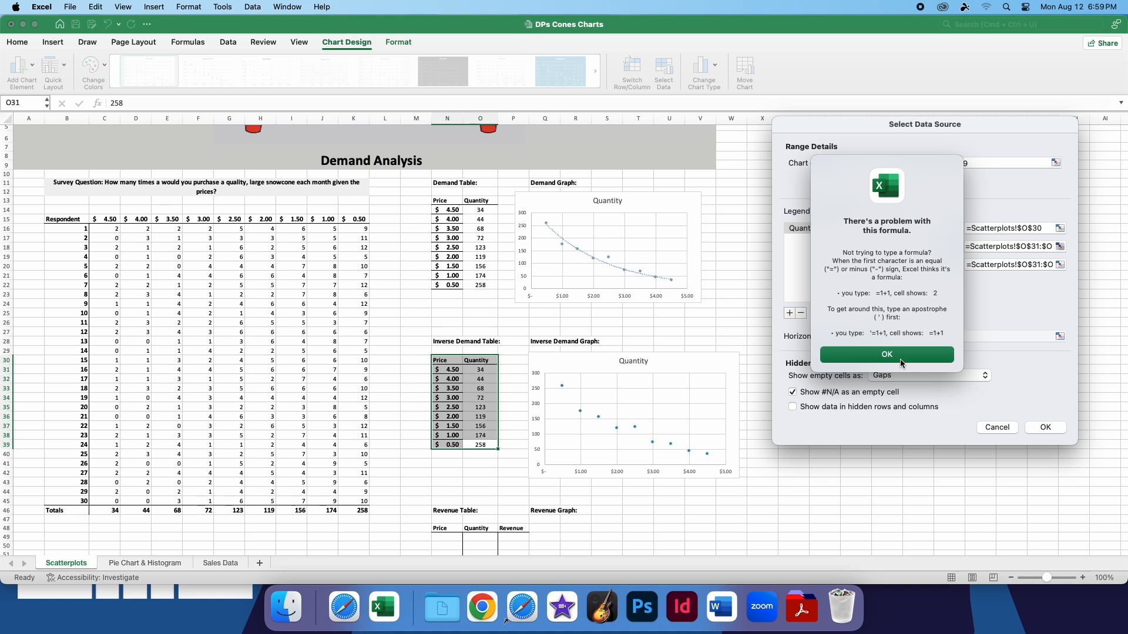
left_click(900, 358)
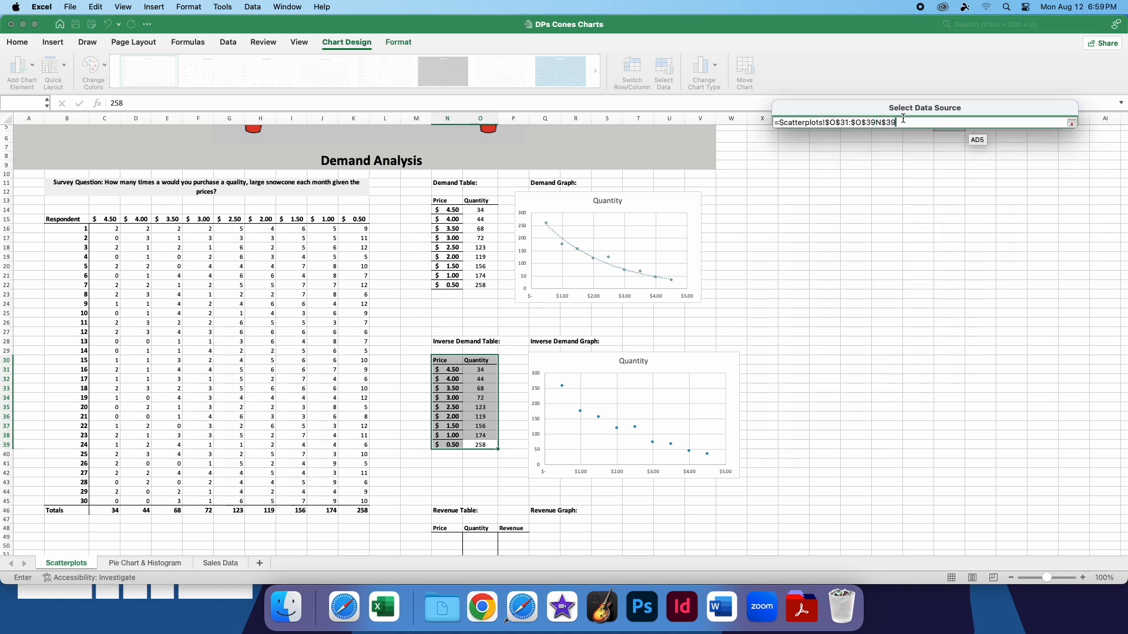
key("BackSpace")
key("BackSpace")
key("BackSpace")
left_click(1072, 122)
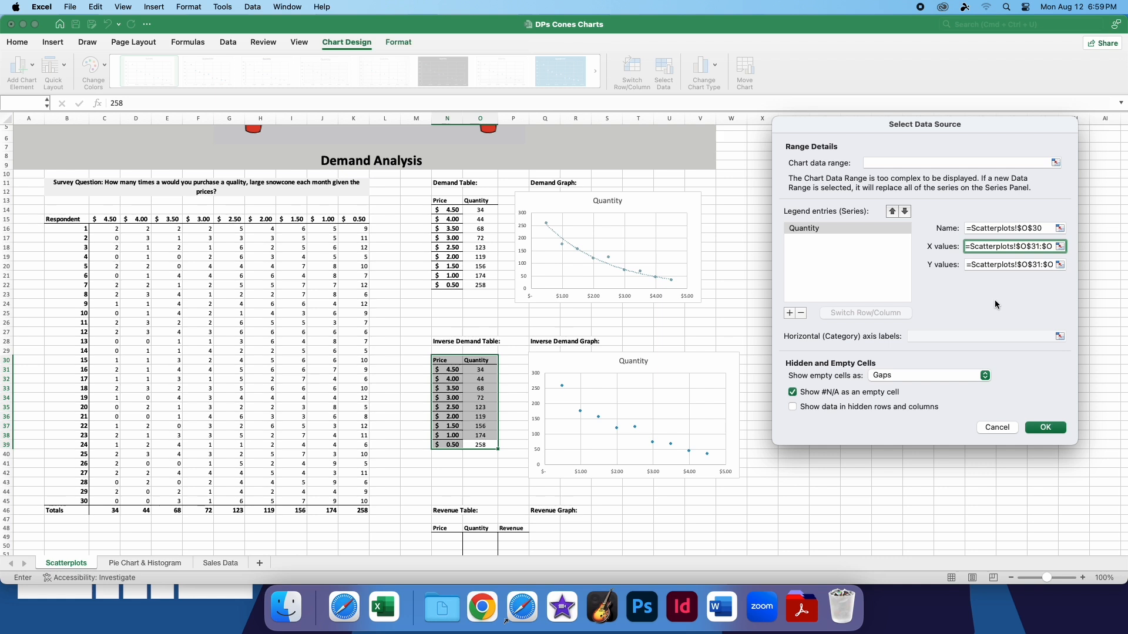
Set the series' Y values to the Price cells N31:N39, apply the data source, and align the chart beneath the demand chart
left_click(1060, 264)
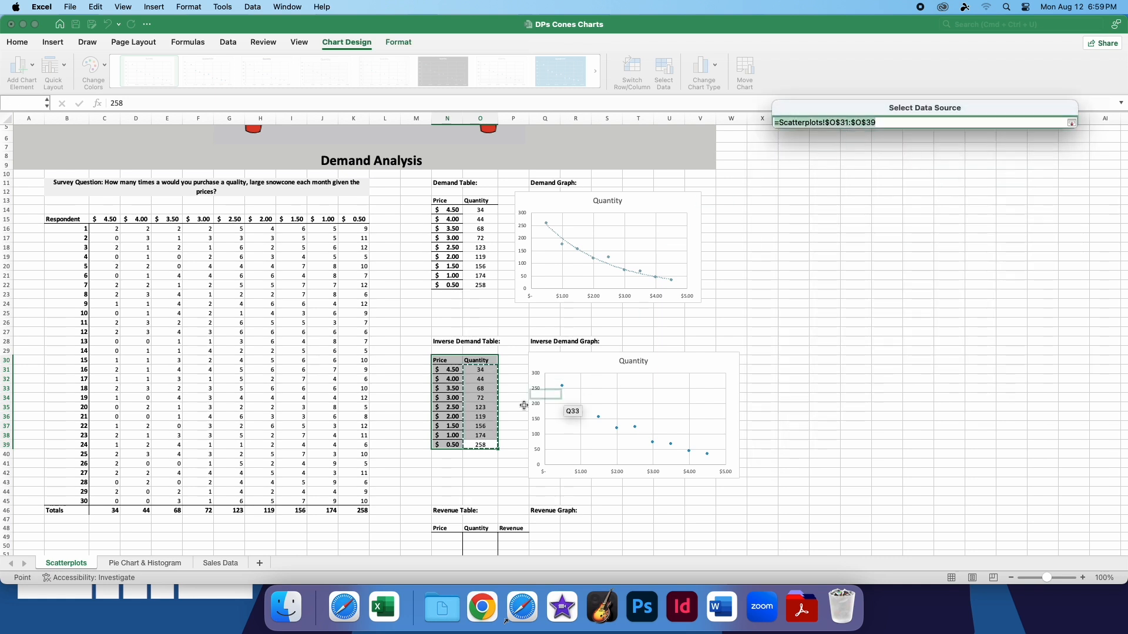
left_click_drag(447, 369, 439, 445)
left_click(1073, 123)
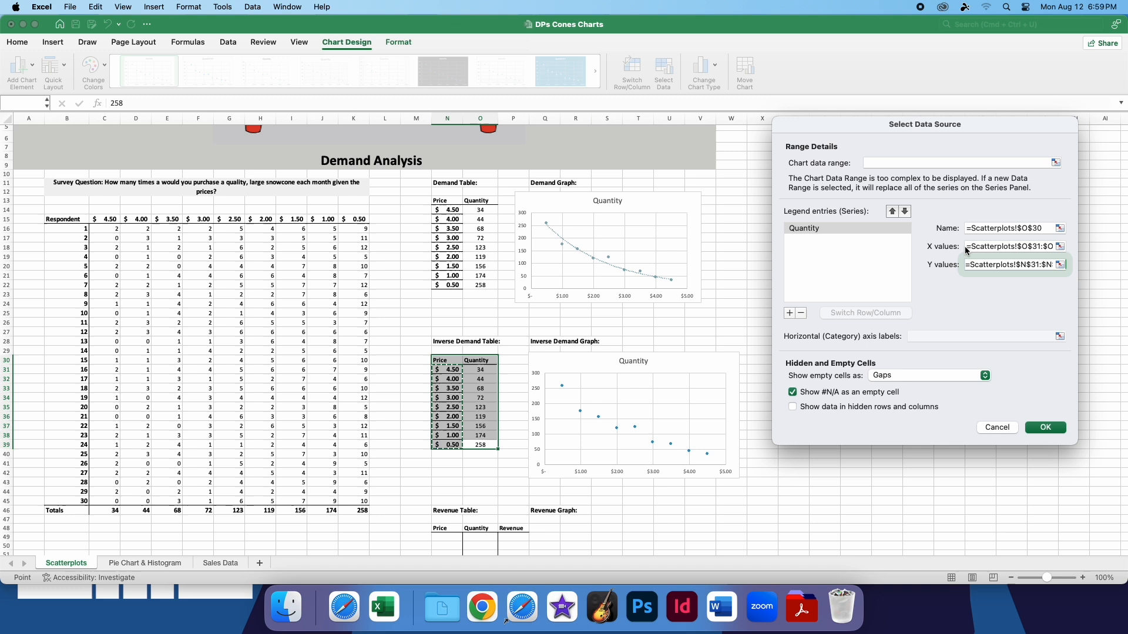
left_click(1036, 427)
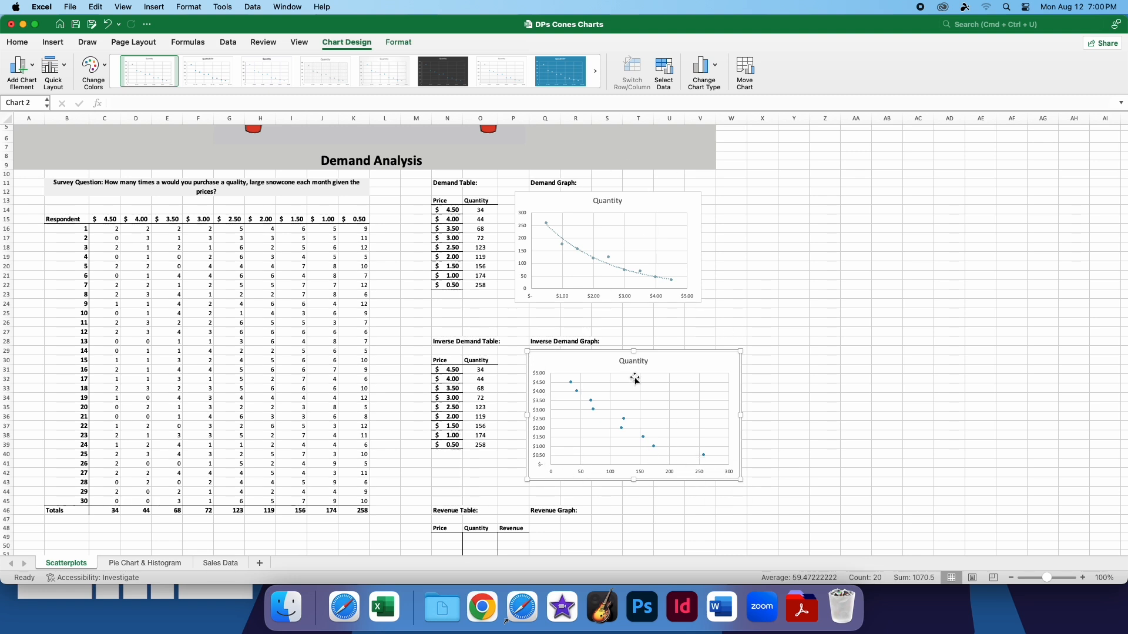
left_click_drag(669, 367, 654, 368)
left_click(680, 324)
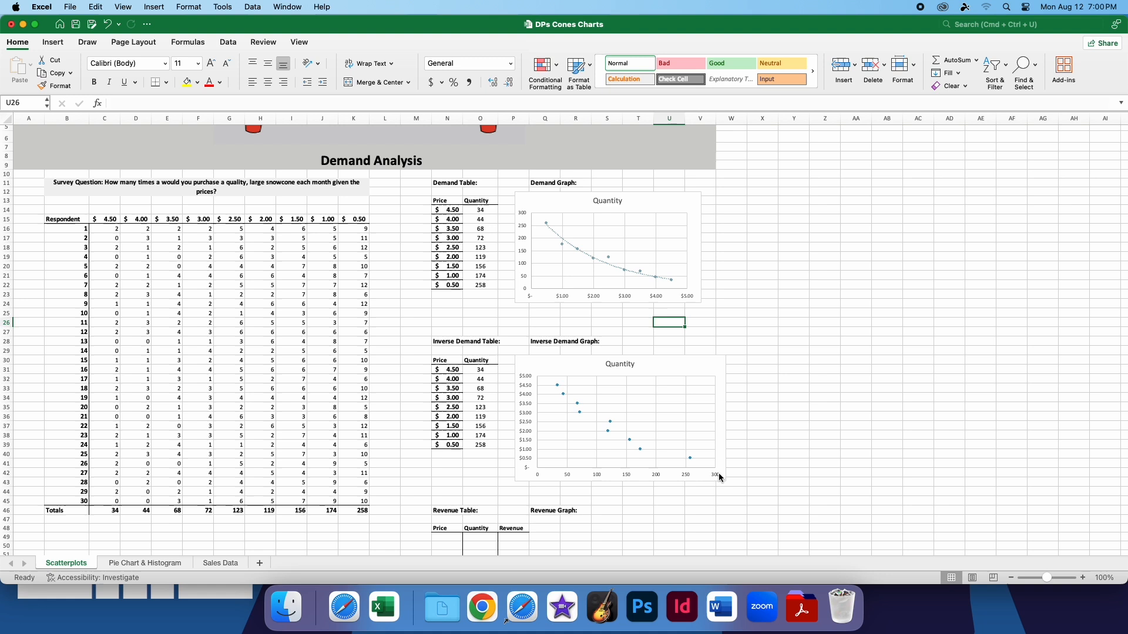
Add an exponential trendline to the inverse demand chart and shrink the chart to the demand chart's width
left_click(657, 395)
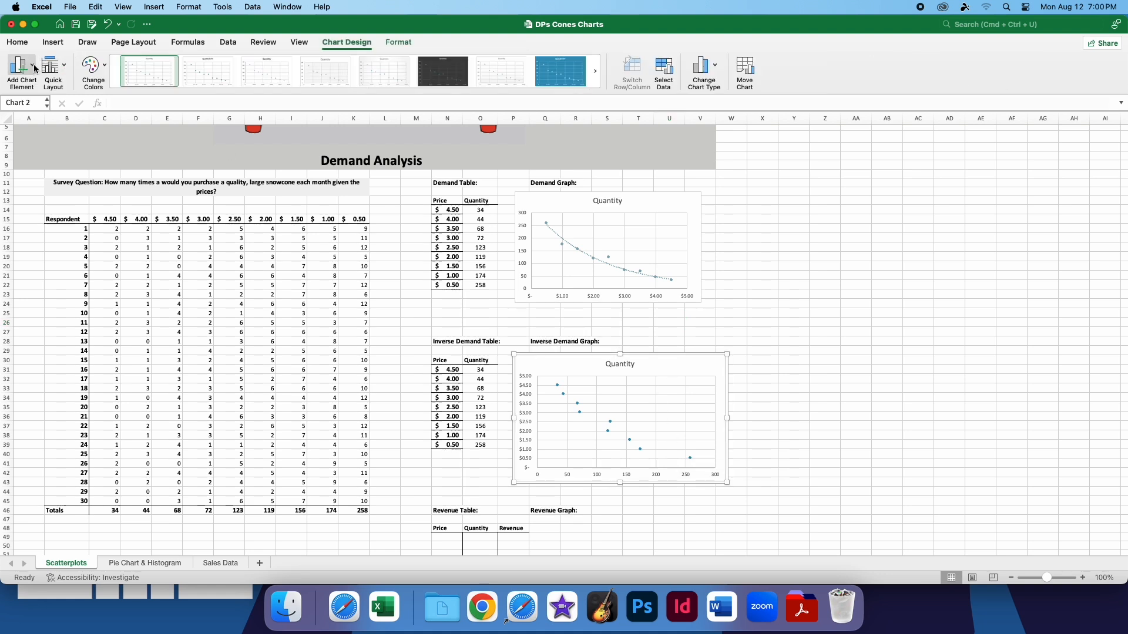
left_click(34, 69)
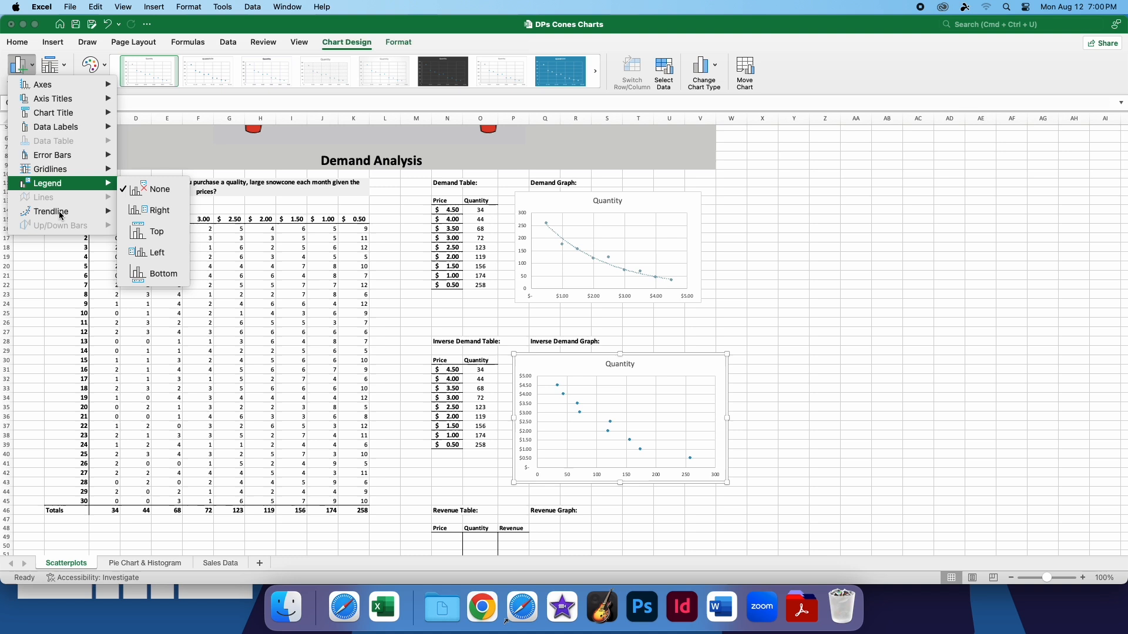
mouse_move(63, 216)
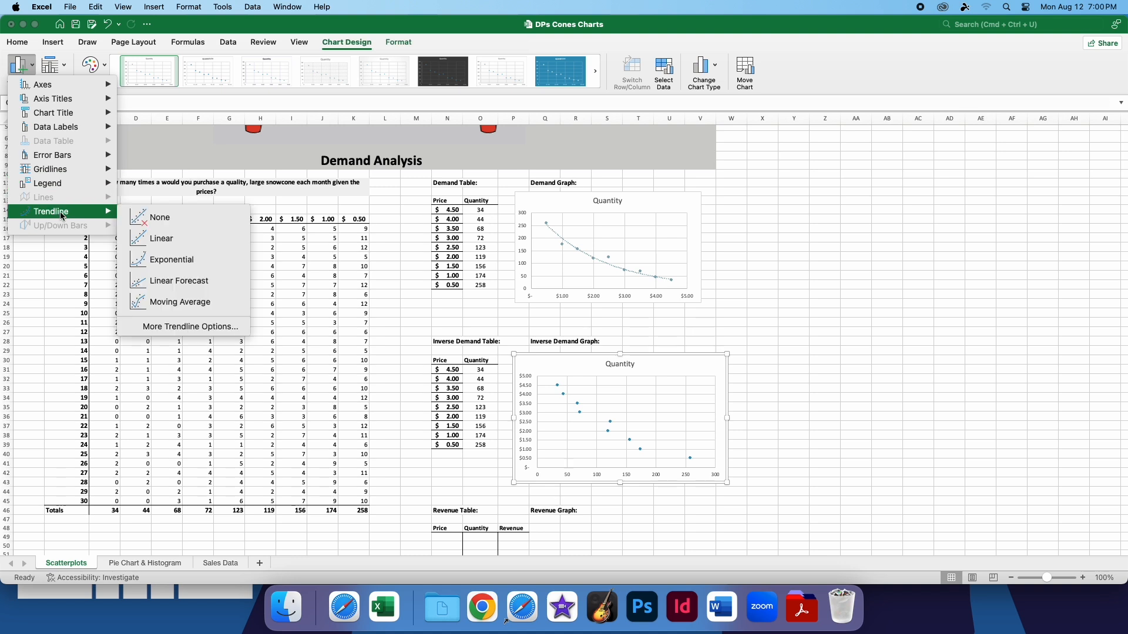
left_click(184, 260)
left_click(798, 418)
left_click_drag(727, 482, 702, 463)
left_click(805, 450)
Copy the prices and quantities from the Inverse Demand Table into the Revenue Table and select its first Revenue cell
scroll(679, 433, "down", 3)
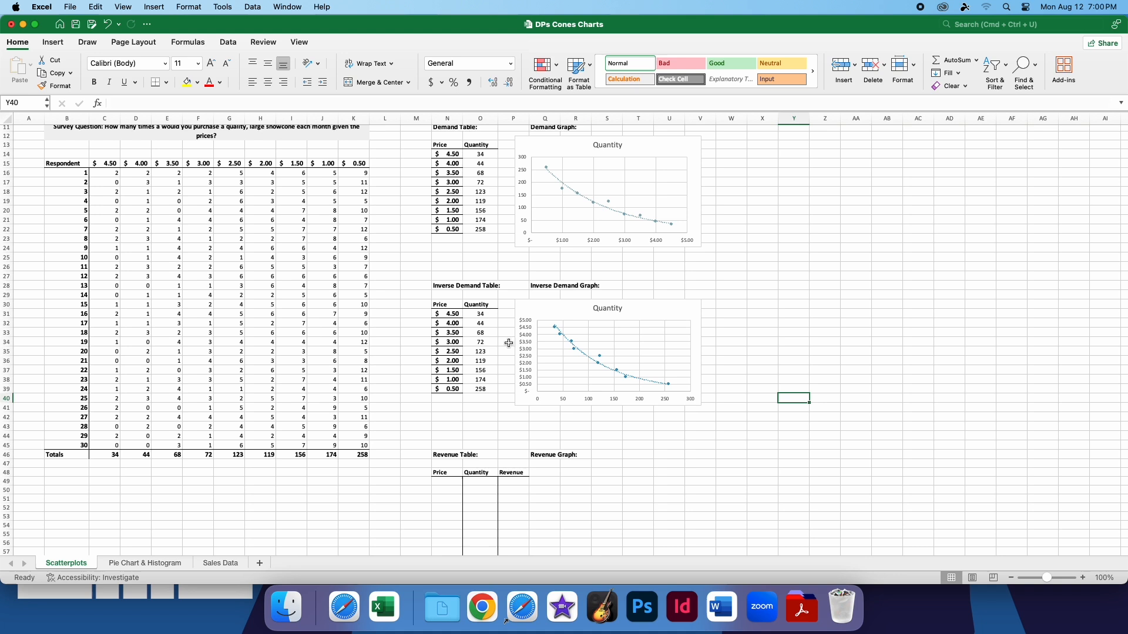
scroll(509, 376, "down", 3)
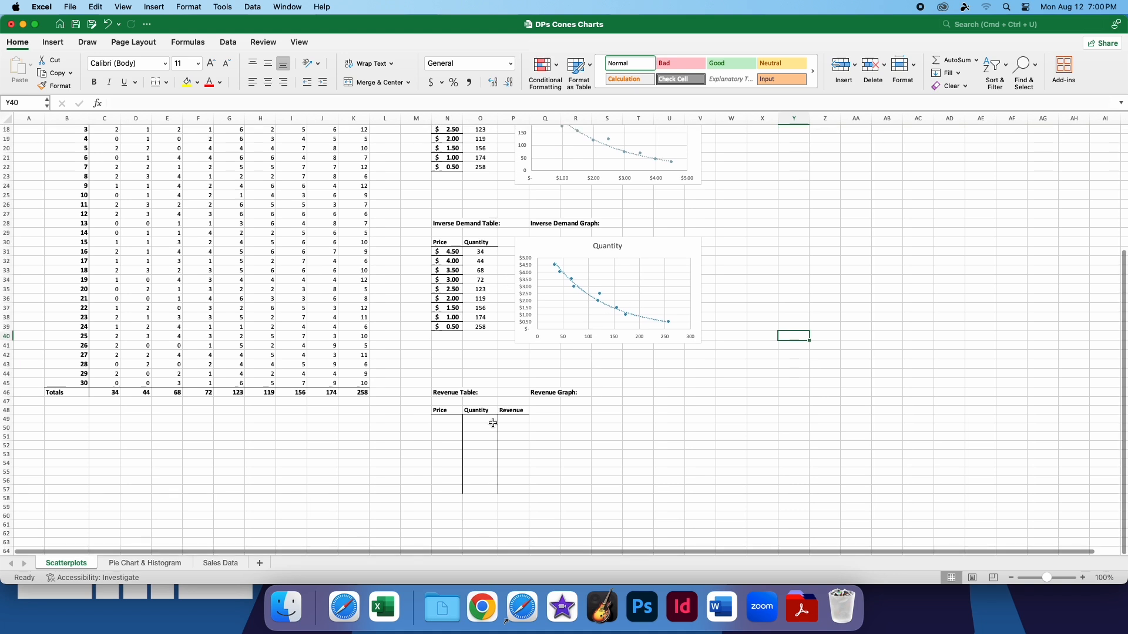
left_click_drag(478, 330, 438, 252)
key("super+c")
left_click_drag(448, 421, 470, 487)
key("super+v")
double_click(511, 420)
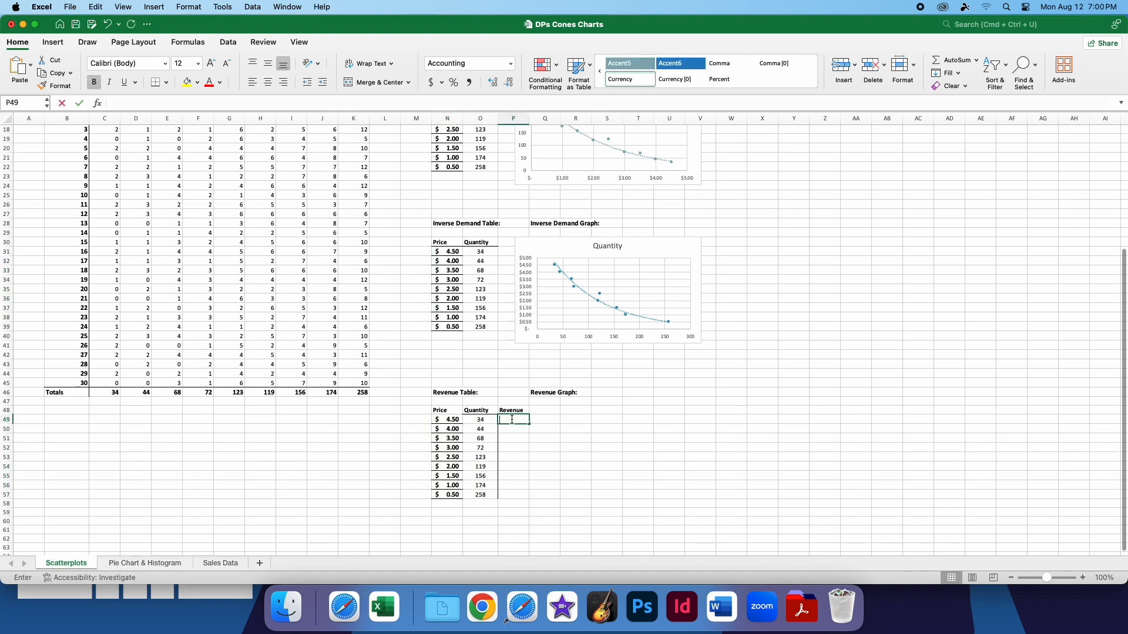
key("Escape")
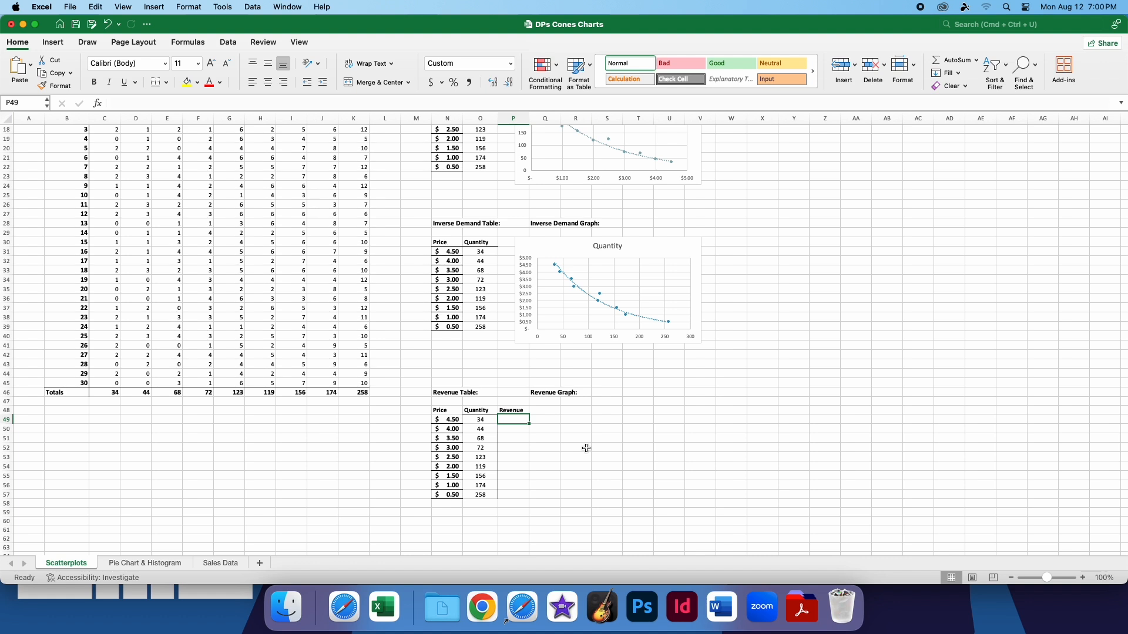
Calculate the first Revenue cell, P49, by multiplying its price by its quantity with =N49*O49
type("=")
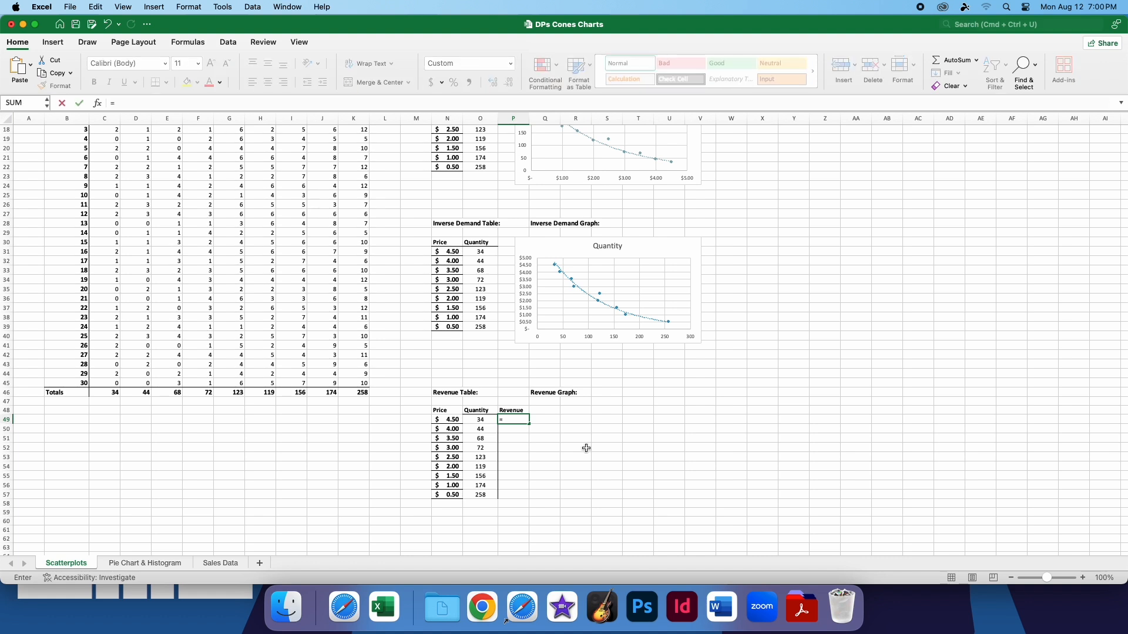
left_click(463, 421)
type("*")
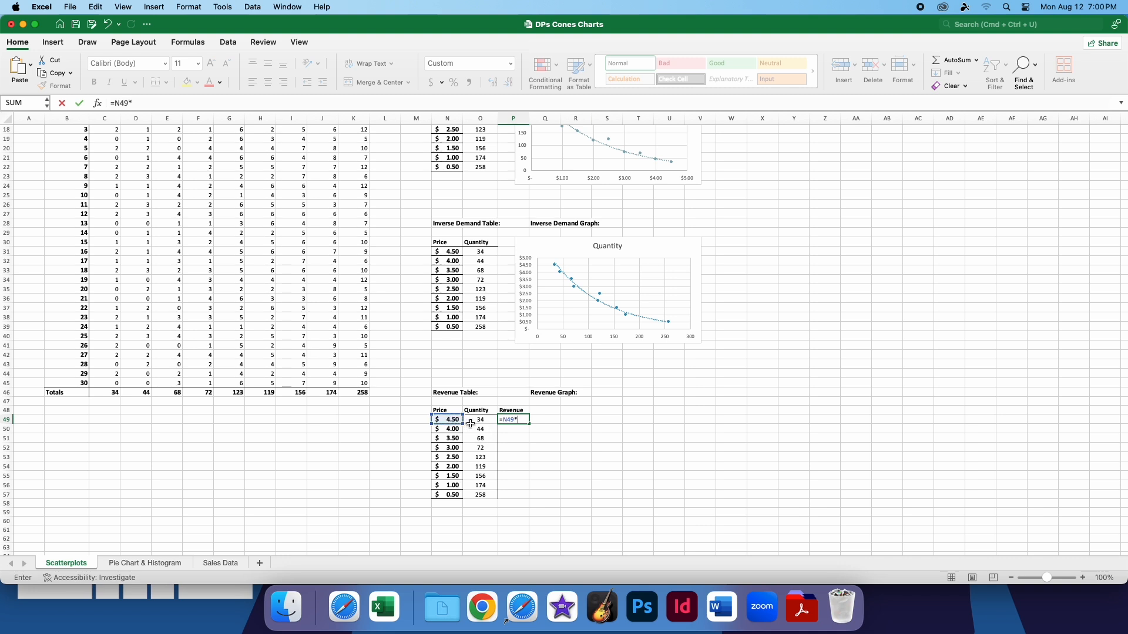
left_click(474, 420)
key("Return")
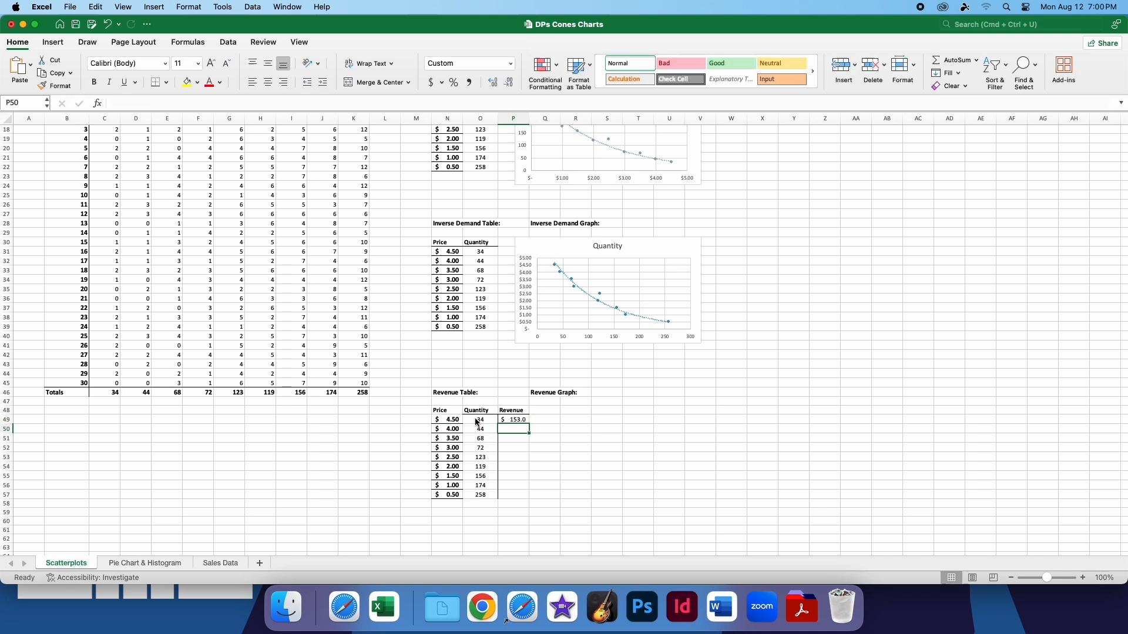
Fill the revenue formula from P49 down through P57 for all prices in the Revenue Table
left_click(527, 421)
left_click_drag(532, 424, 532, 495)
left_click(517, 418)
left_click_drag(528, 424, 533, 503)
left_click(544, 449)
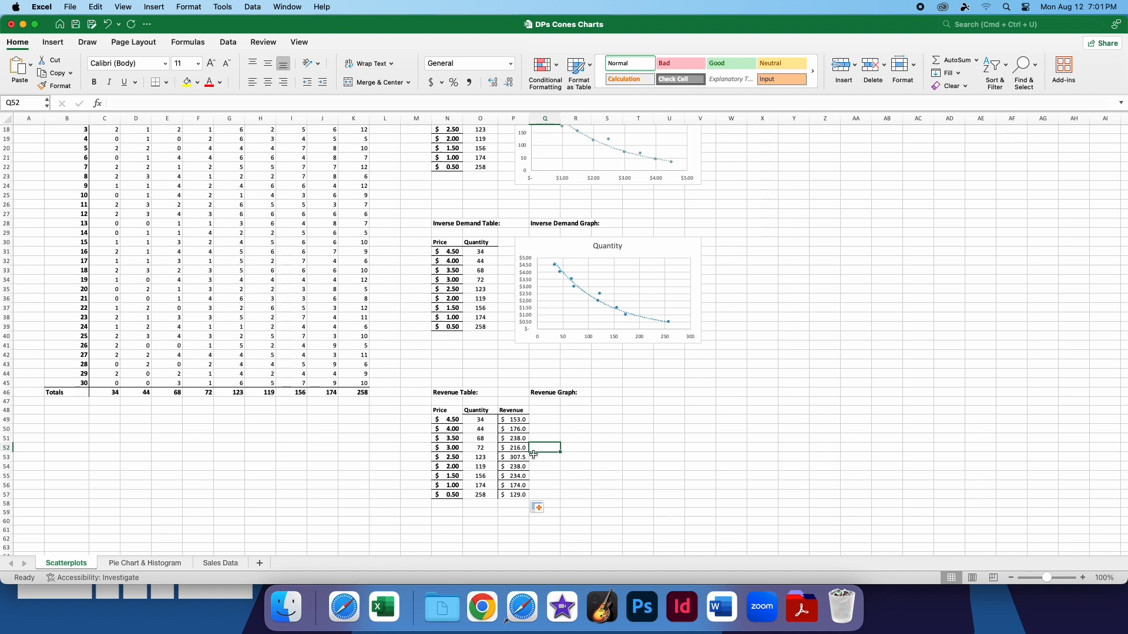
left_click_drag(514, 494, 510, 411)
left_click_drag(447, 494, 447, 428)
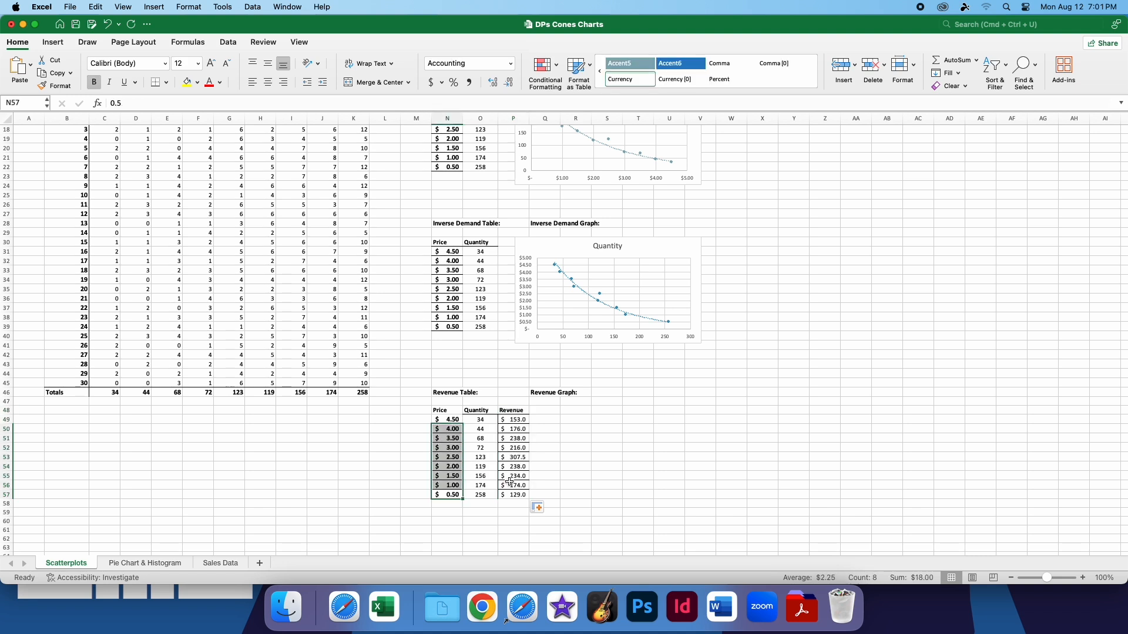
left_click_drag(514, 494, 449, 419)
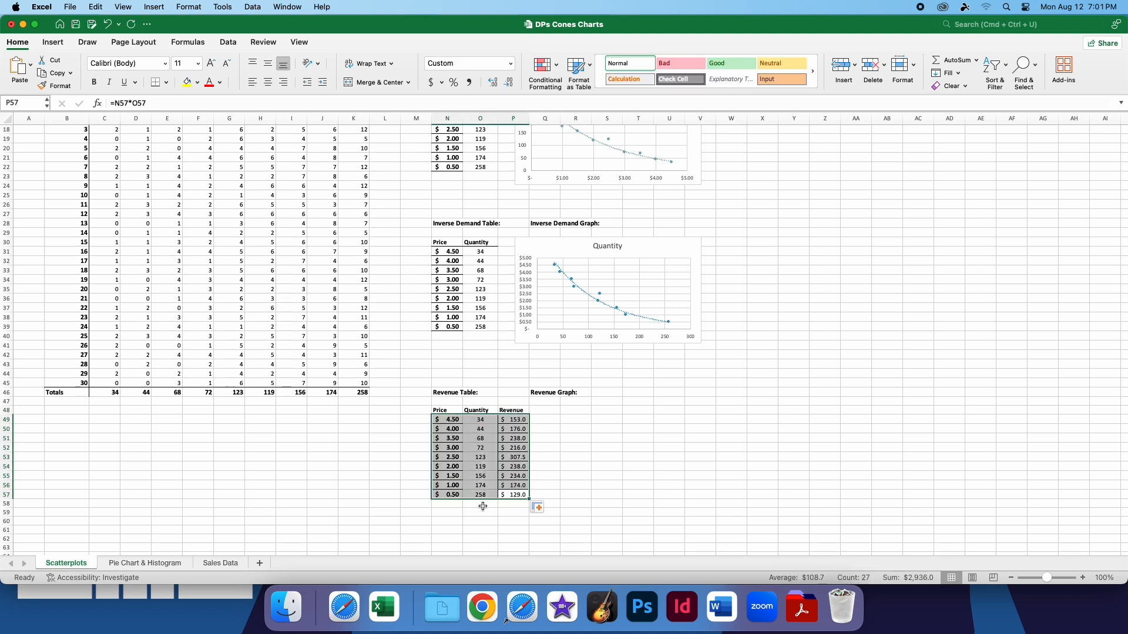
left_click(525, 505)
left_click_drag(525, 505, 439, 403)
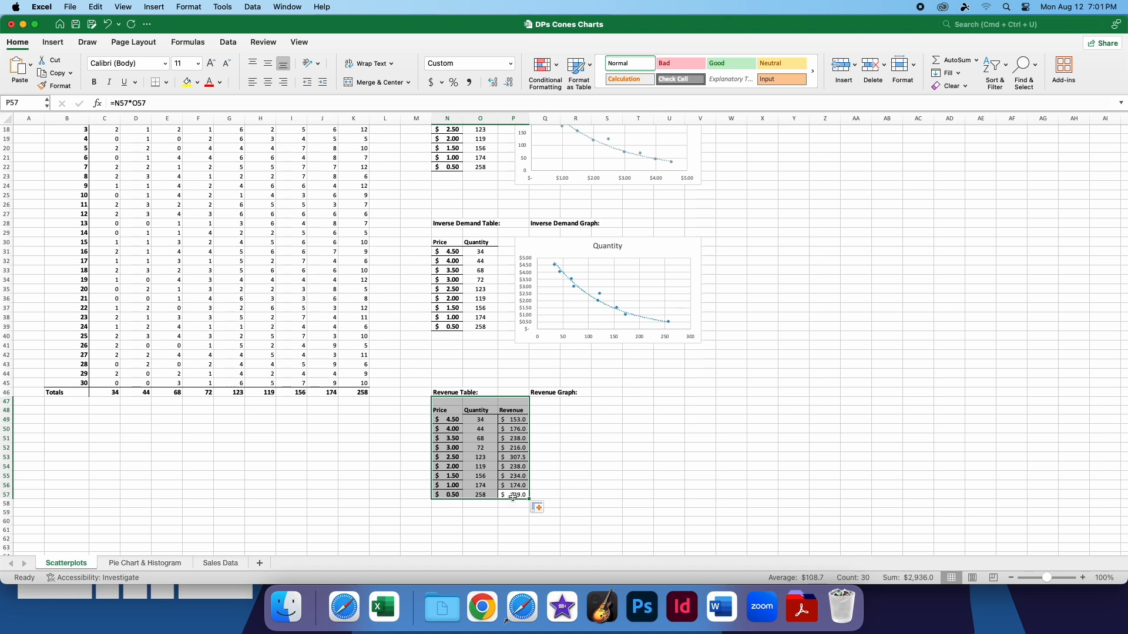
left_click(542, 486)
left_click_drag(513, 495, 516, 411)
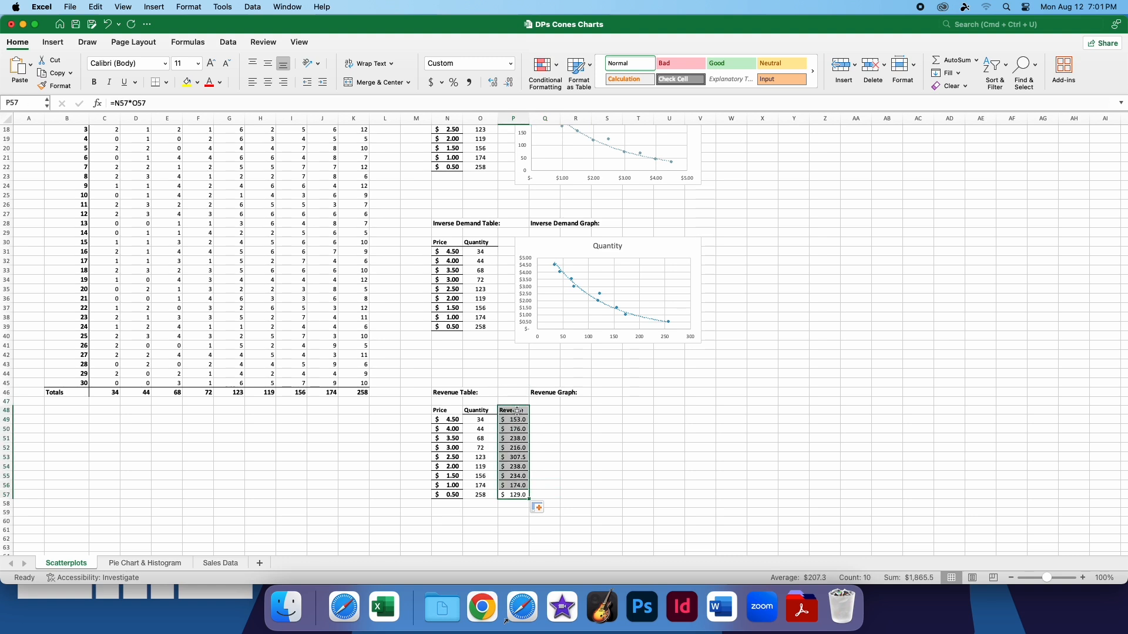
left_click_drag(454, 497, 445, 418)
left_click(517, 413)
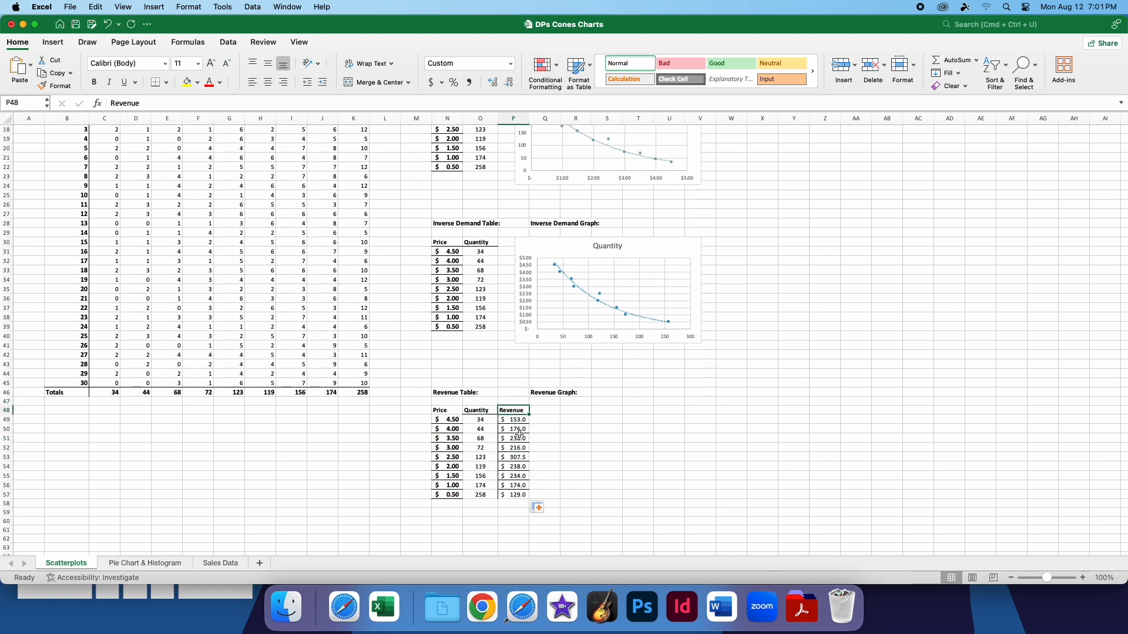
Insert a scatter chart from the Revenue cells P48:P57 and Price cells N48:N57, and place it beneath the Revenue Graph heading
left_click_drag(515, 495, 503, 409)
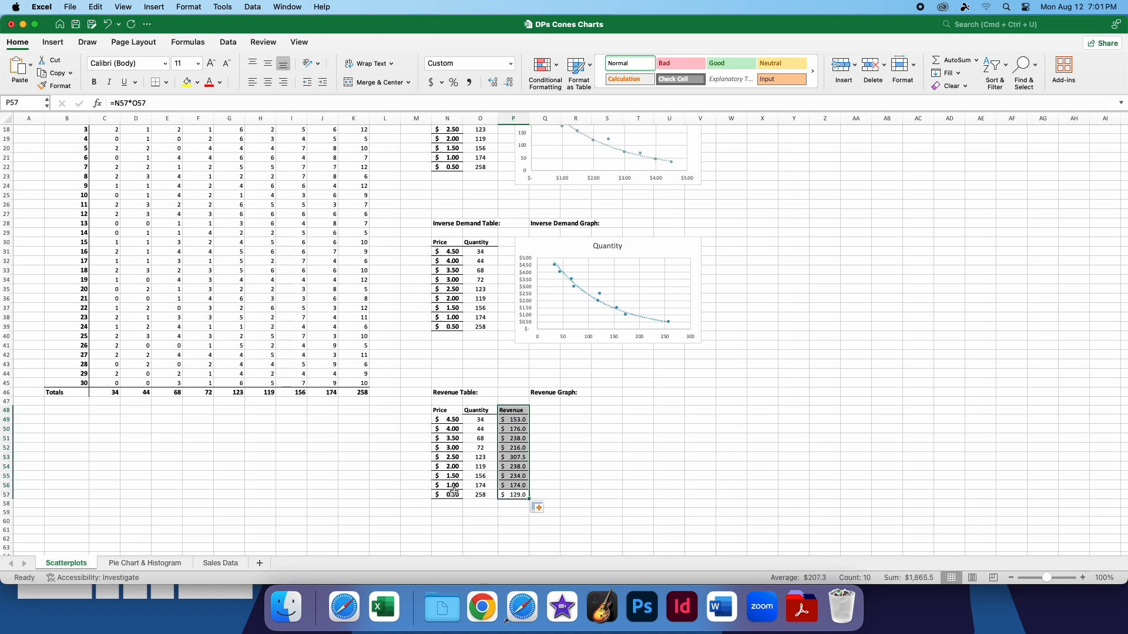
left_click_drag(453, 496, 449, 411)
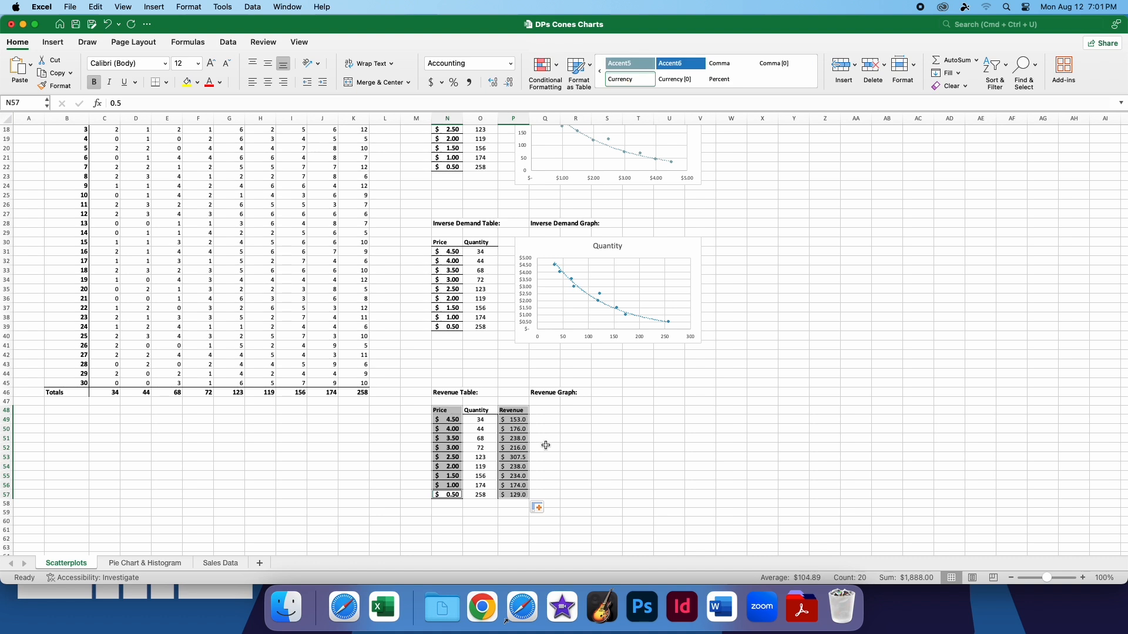
left_click(50, 43)
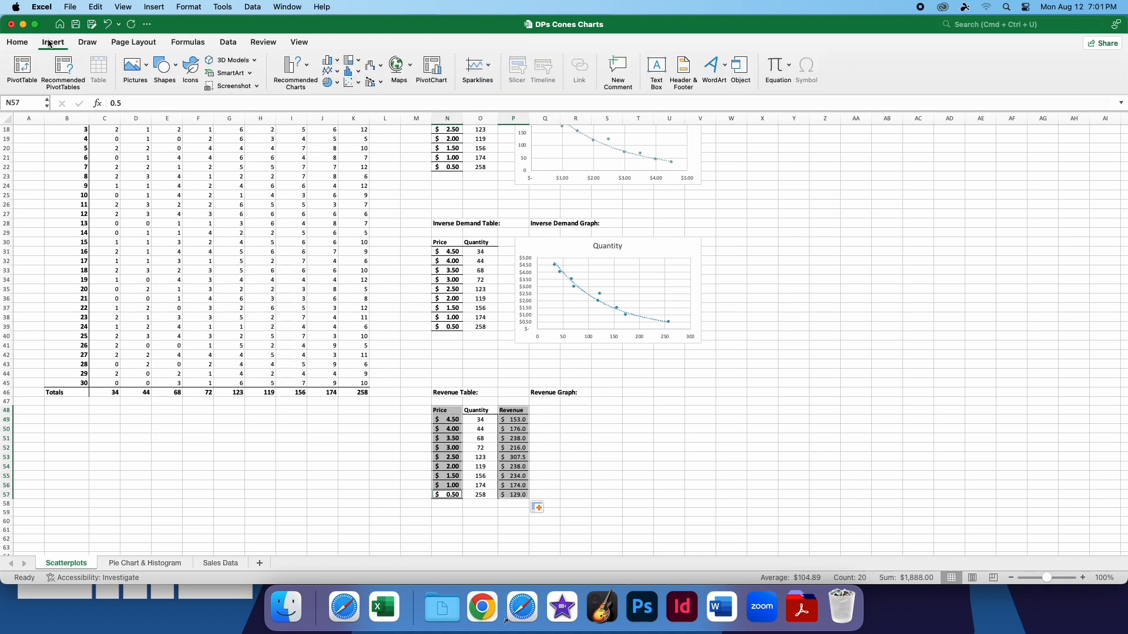
left_click(351, 78)
left_click(373, 136)
left_click_drag(585, 300, 666, 422)
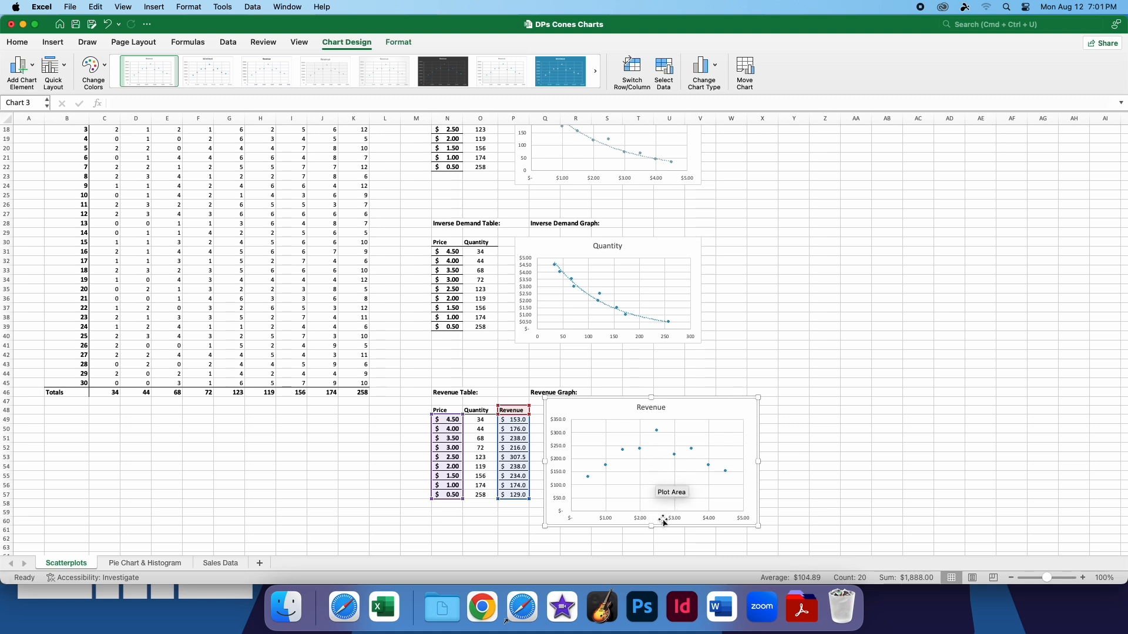
scroll(335, 394, "up", 6)
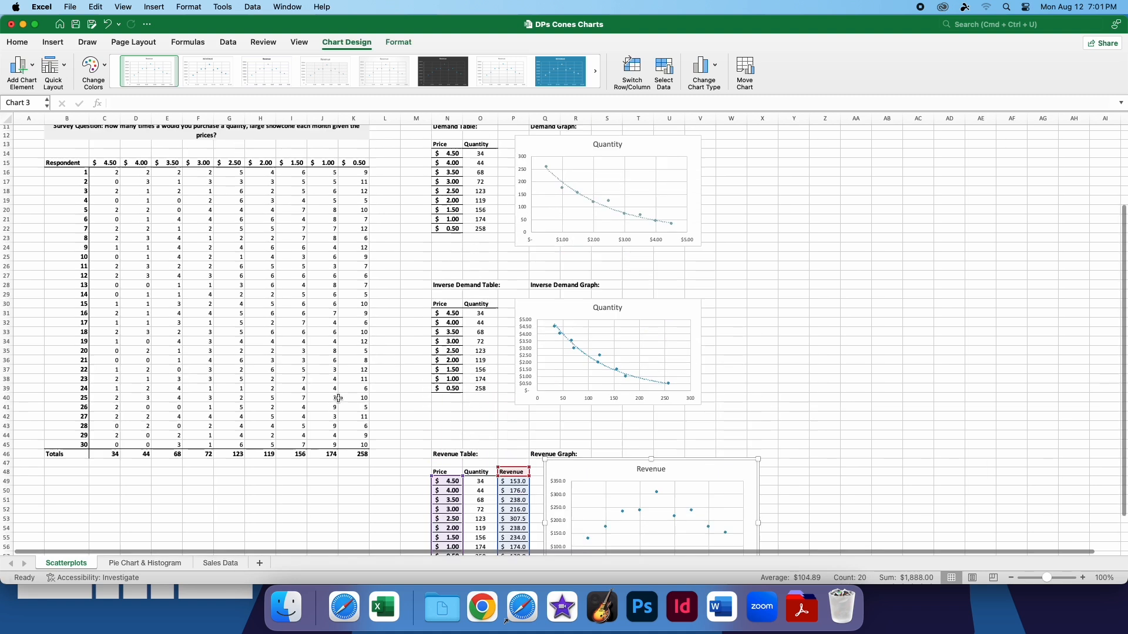
scroll(335, 396, "down", 7)
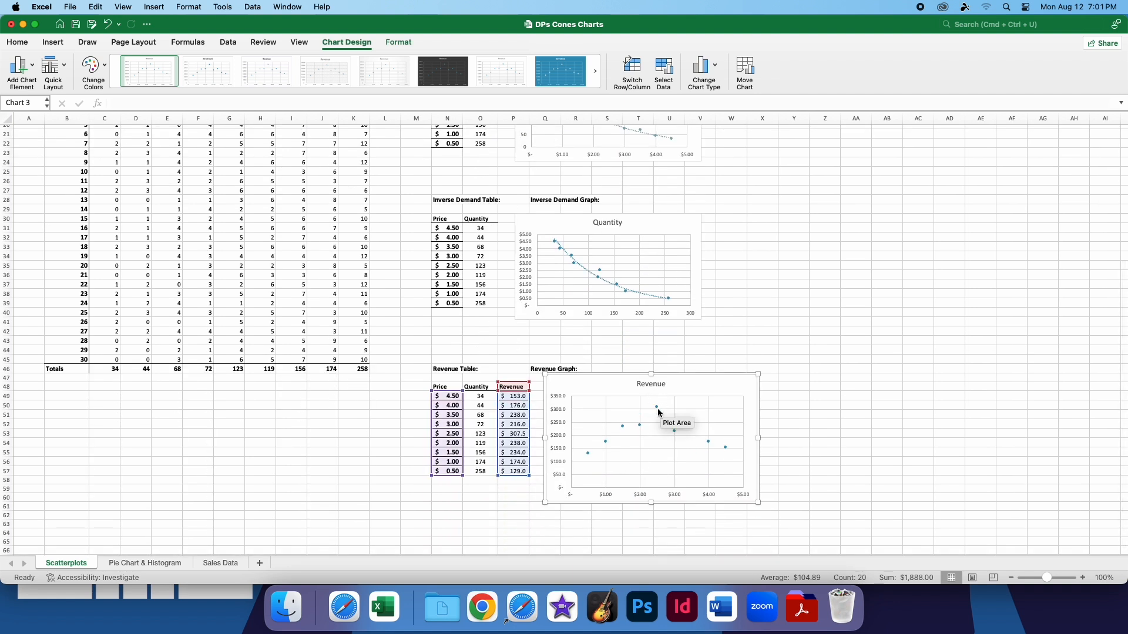
left_click_drag(691, 382, 691, 394)
Add an exponential trendline to the revenue chart
left_click(33, 70)
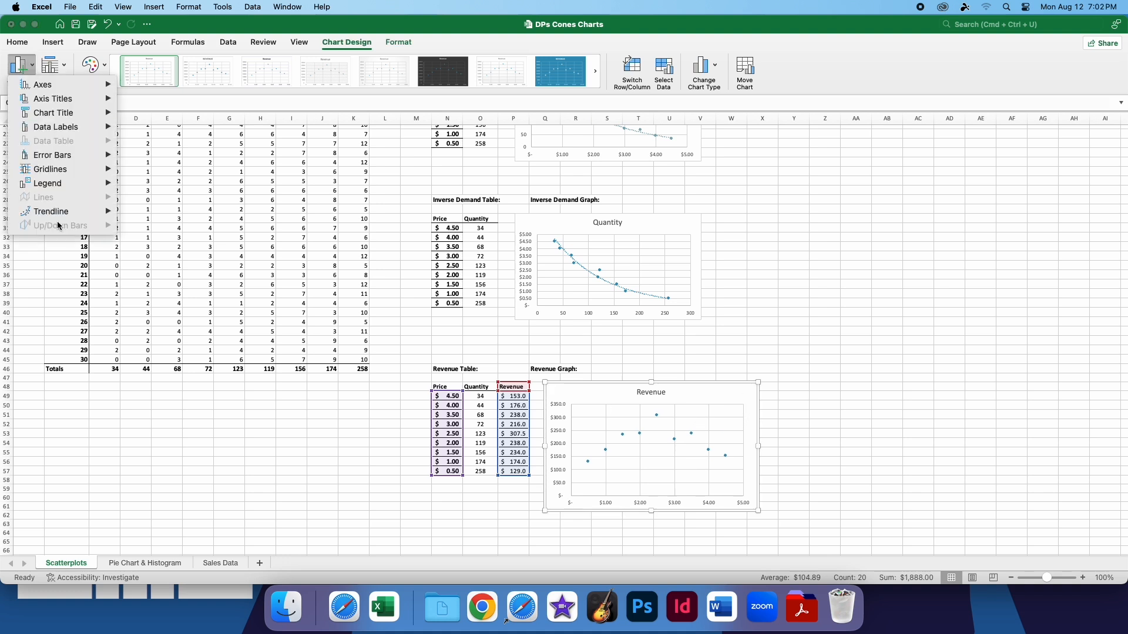
mouse_move(60, 217)
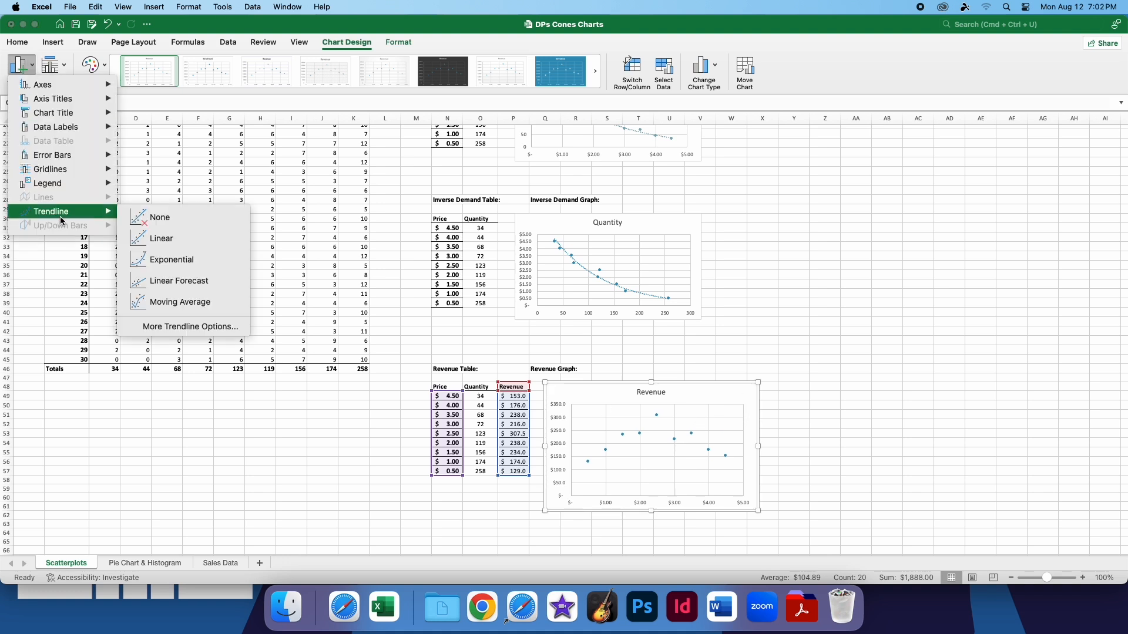
left_click(160, 265)
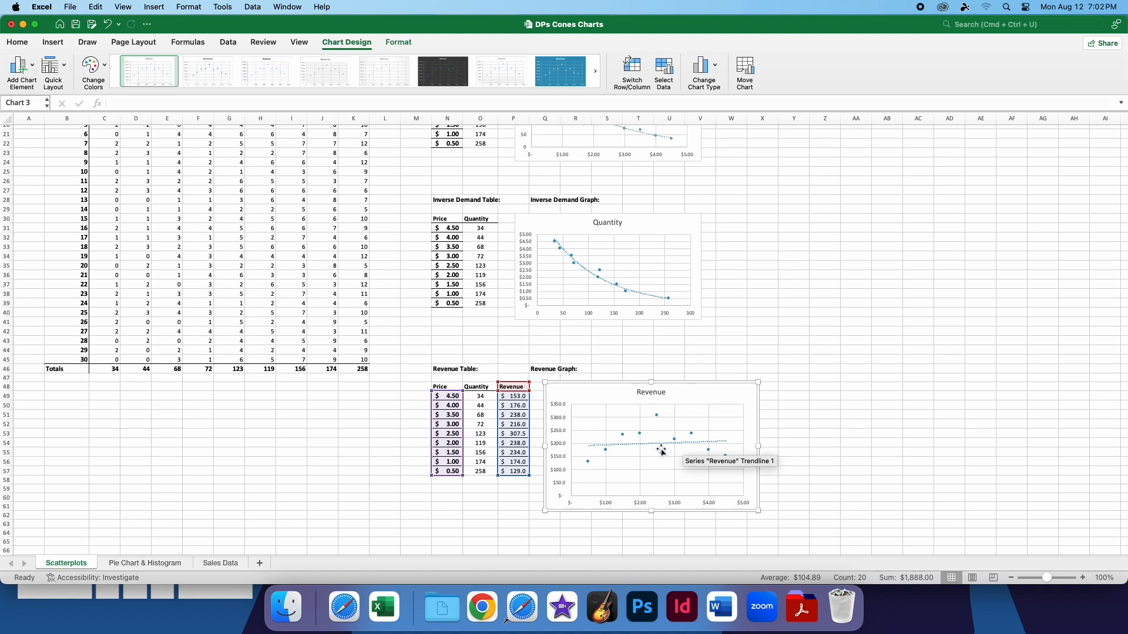
Change the revenue chart's trendline type to Polynomial of order 2 and close the trendline formatting options
double_click(659, 447)
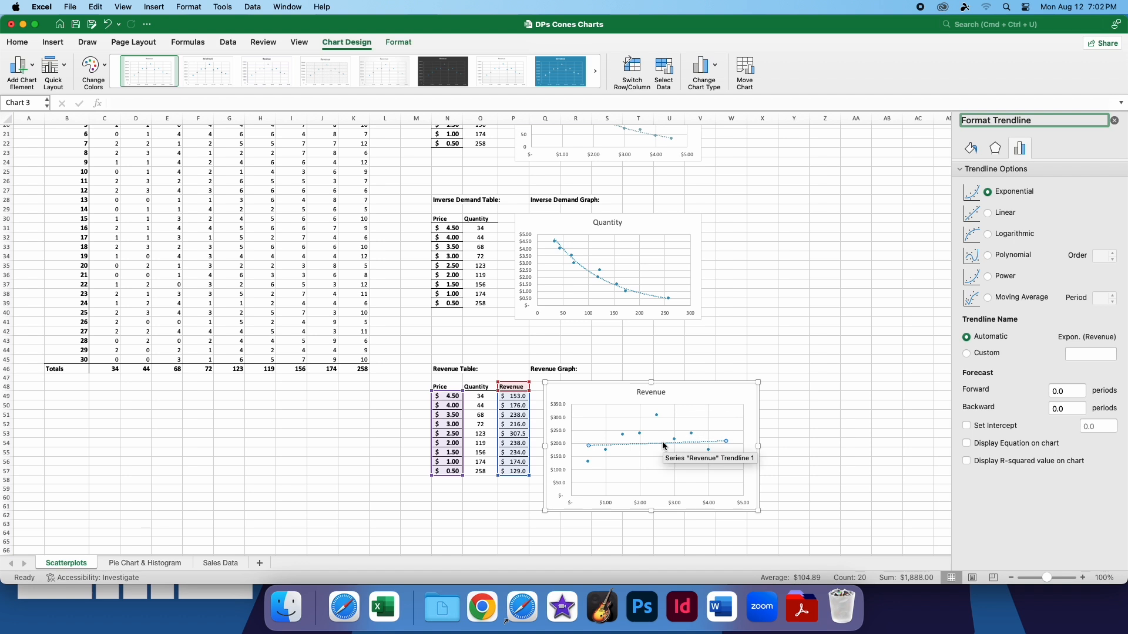
left_click(665, 446)
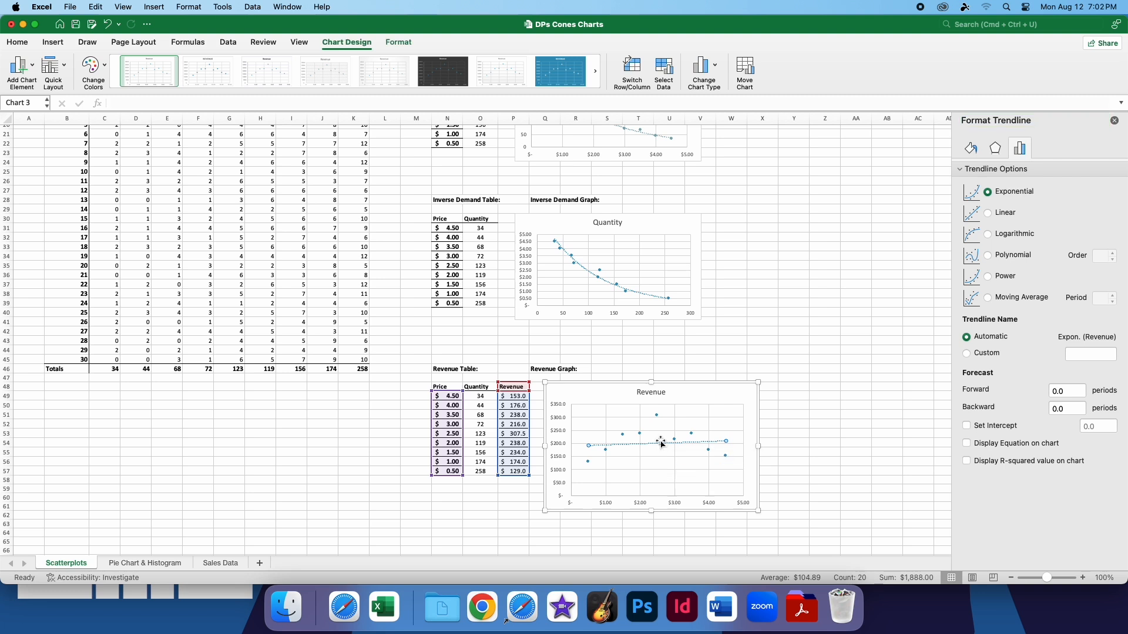
left_click(991, 259)
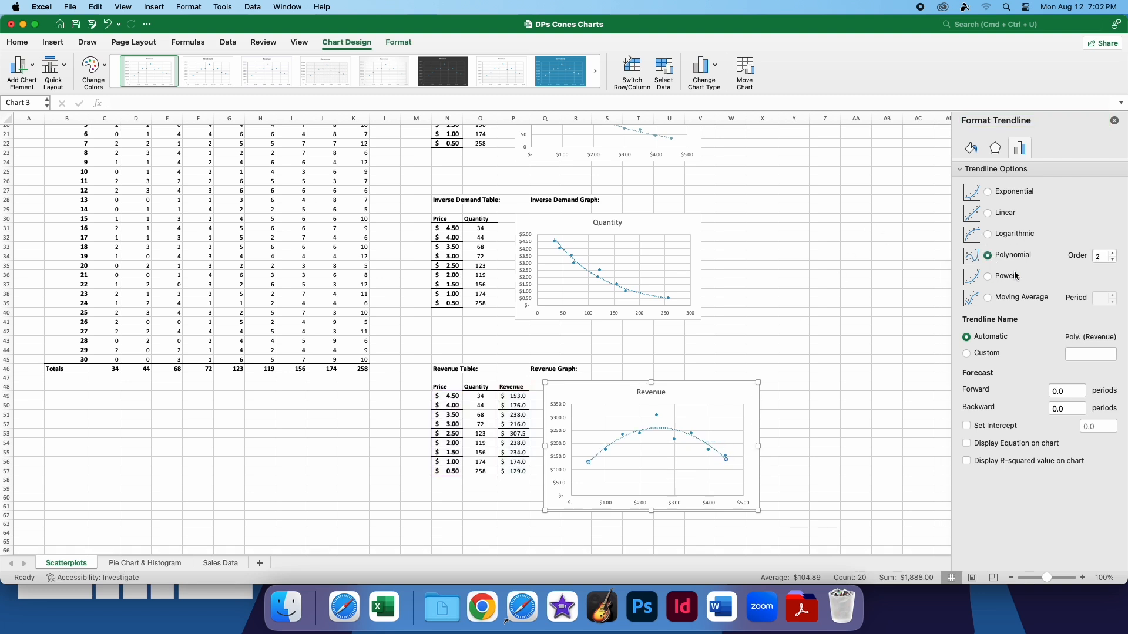
left_click(1113, 260)
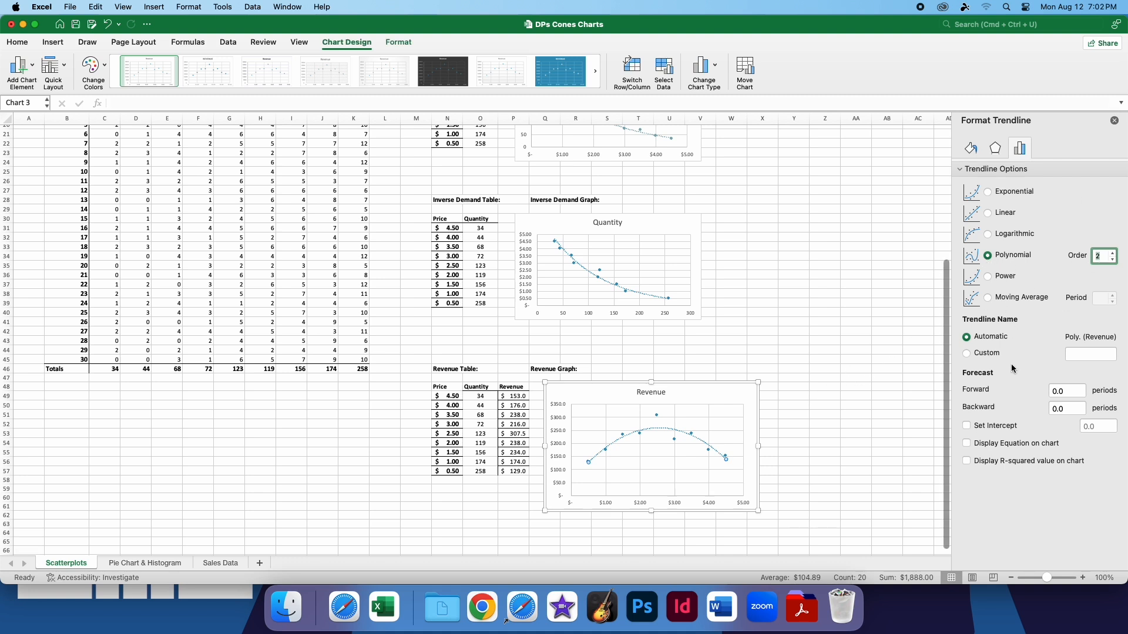
left_click(1115, 122)
left_click(822, 394)
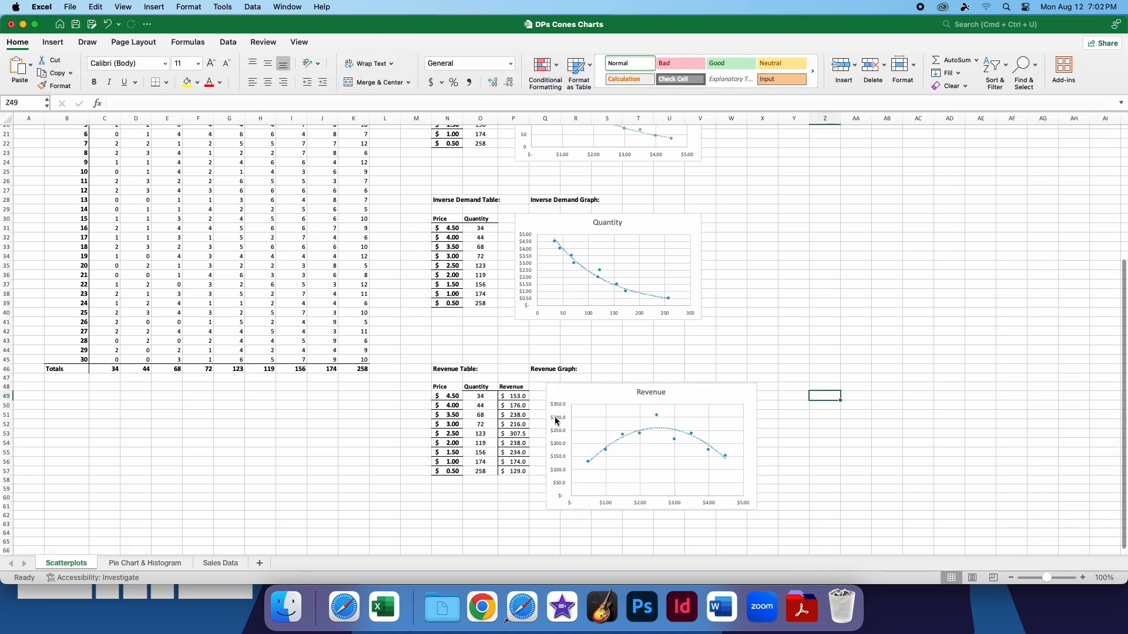
Open the Pie Chart & Histogram sheet and examine the gender table, the age table and the rewards member list
left_click(156, 565)
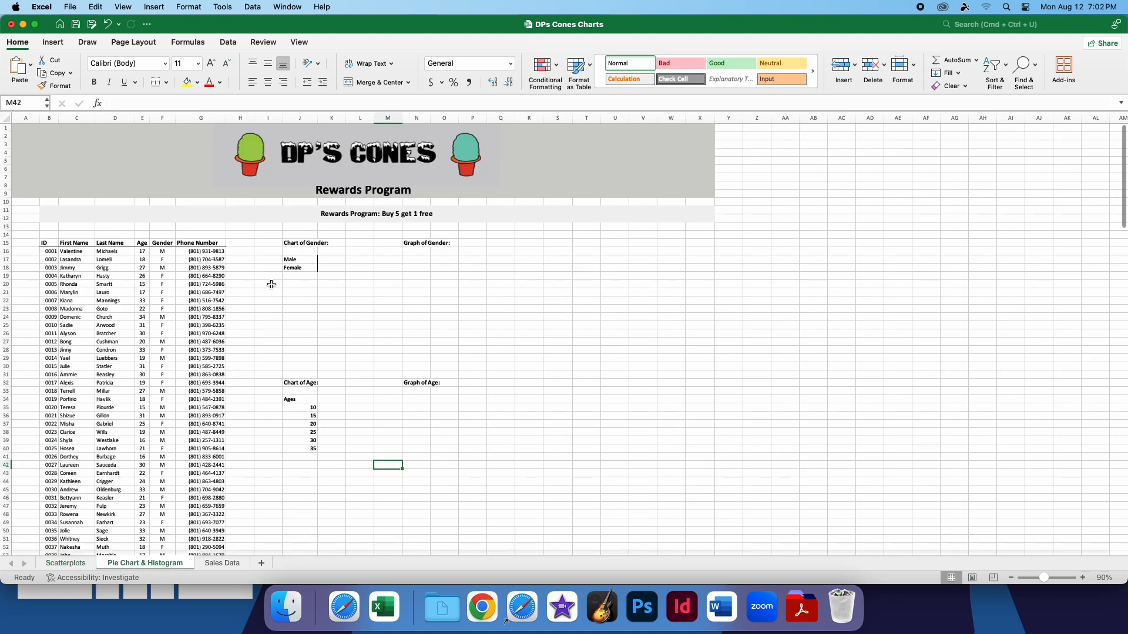
left_click_drag(470, 319, 287, 238)
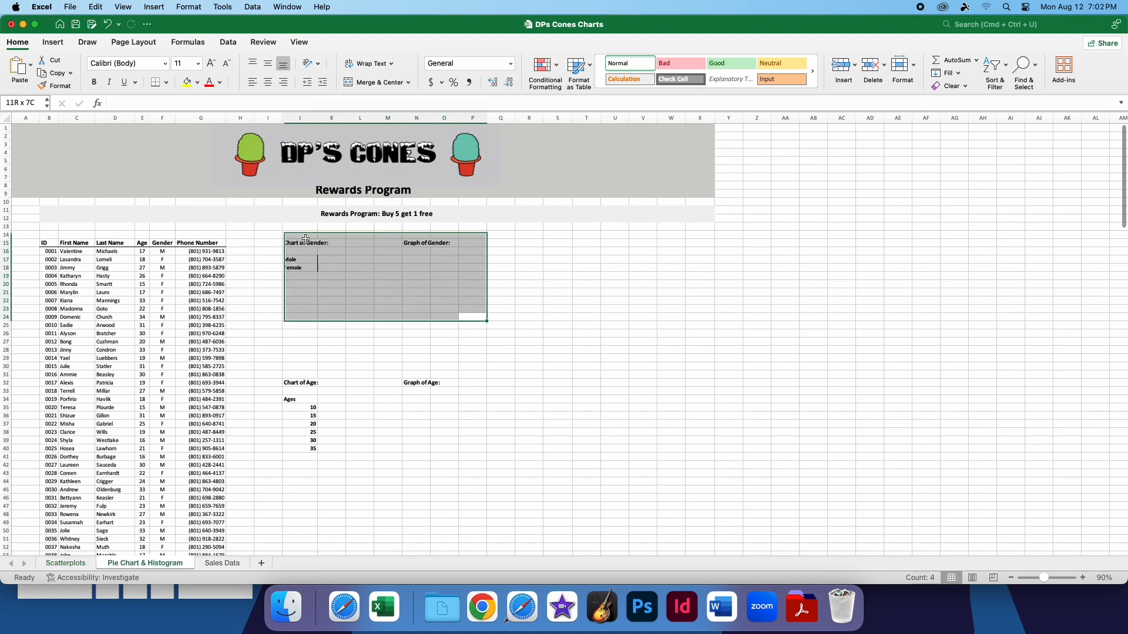
left_click(507, 311)
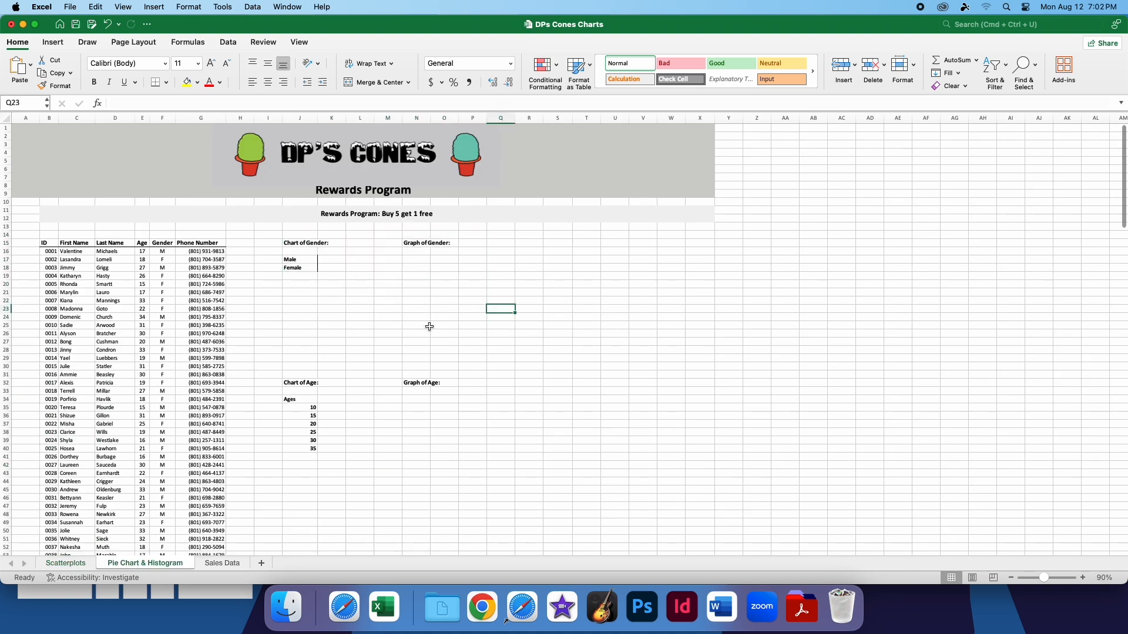
left_click_drag(268, 472, 473, 360)
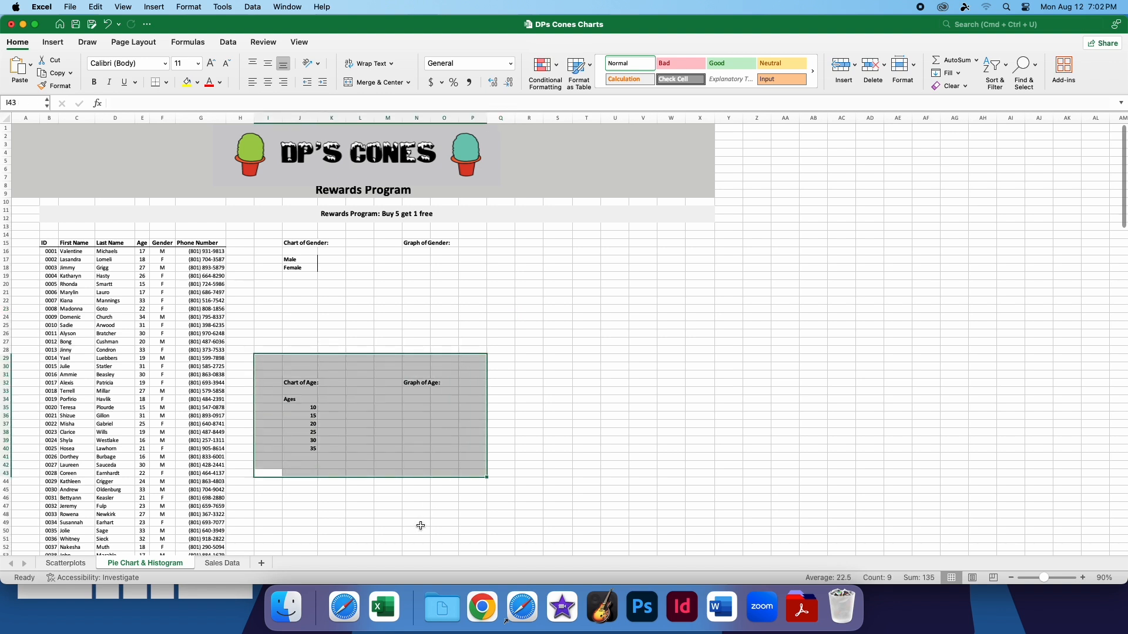
left_click_drag(214, 415, 120, 300)
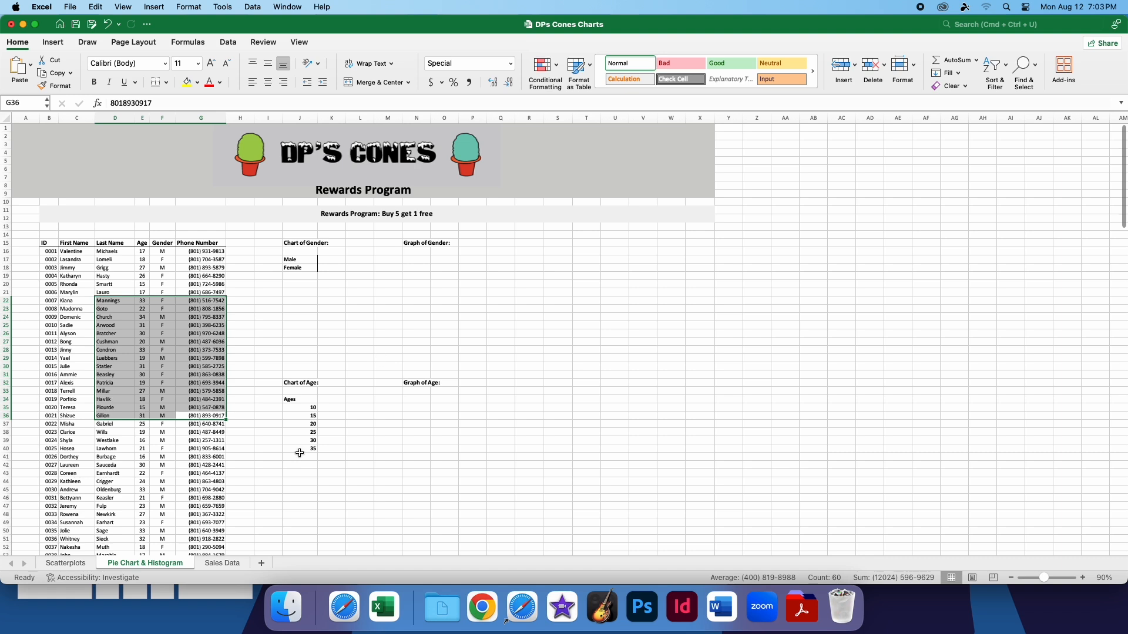
left_click_drag(240, 440, 127, 292)
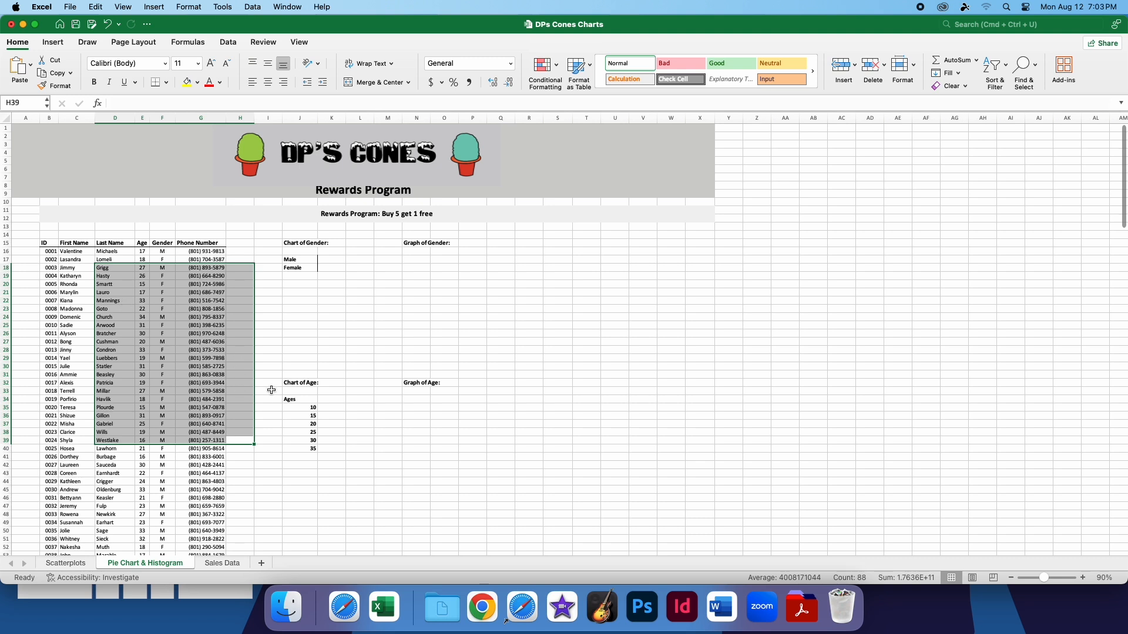
left_click(284, 337)
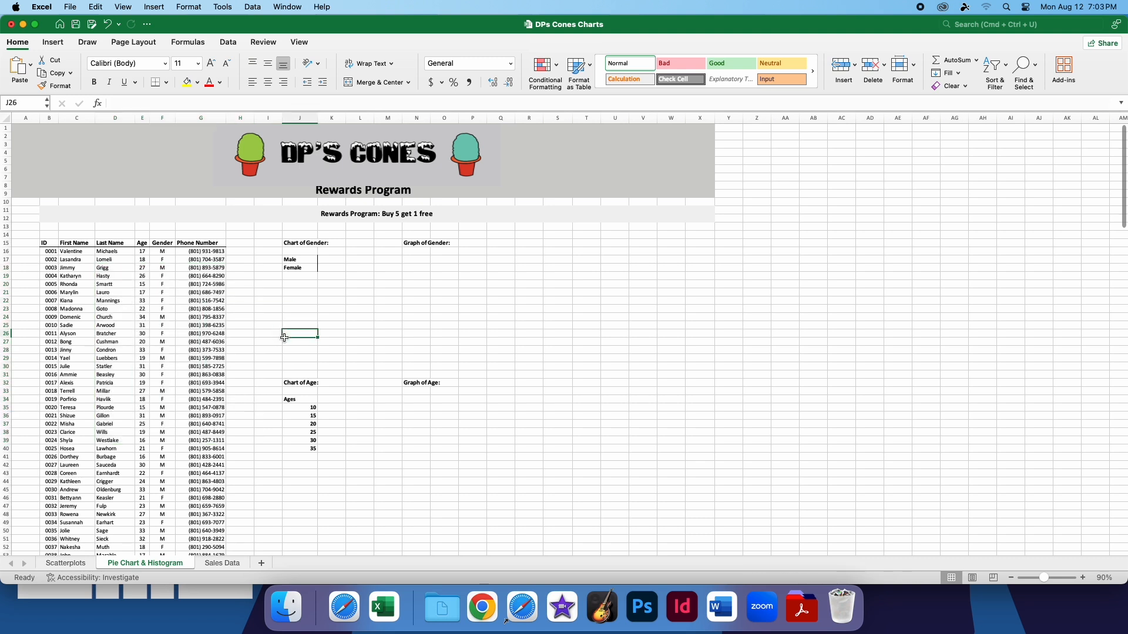
Count the male members in K17 with =COUNTIF(F16:F215,"M")
left_click(335, 259)
scroll(165, 346, "down", 10)
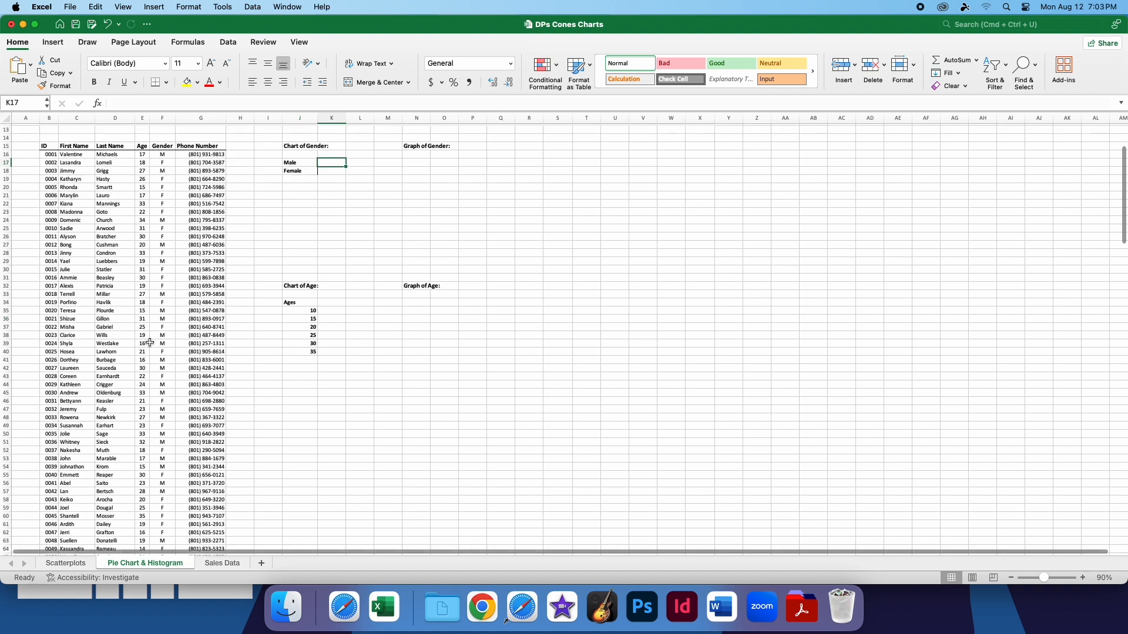
scroll(165, 346, "down", 11)
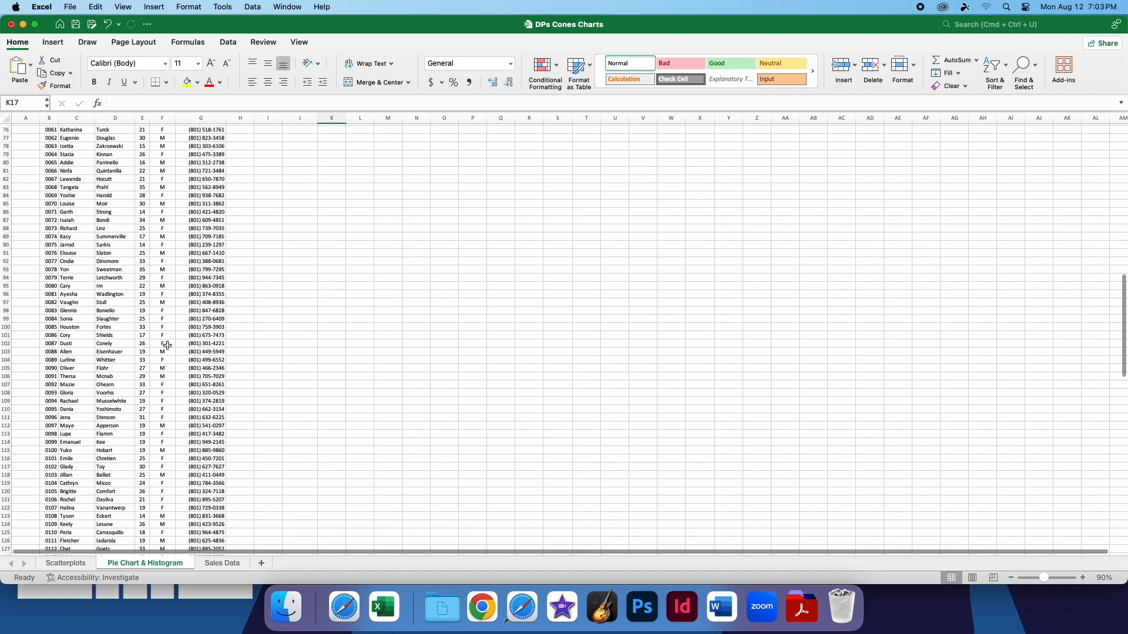
scroll(169, 351, "up", 20)
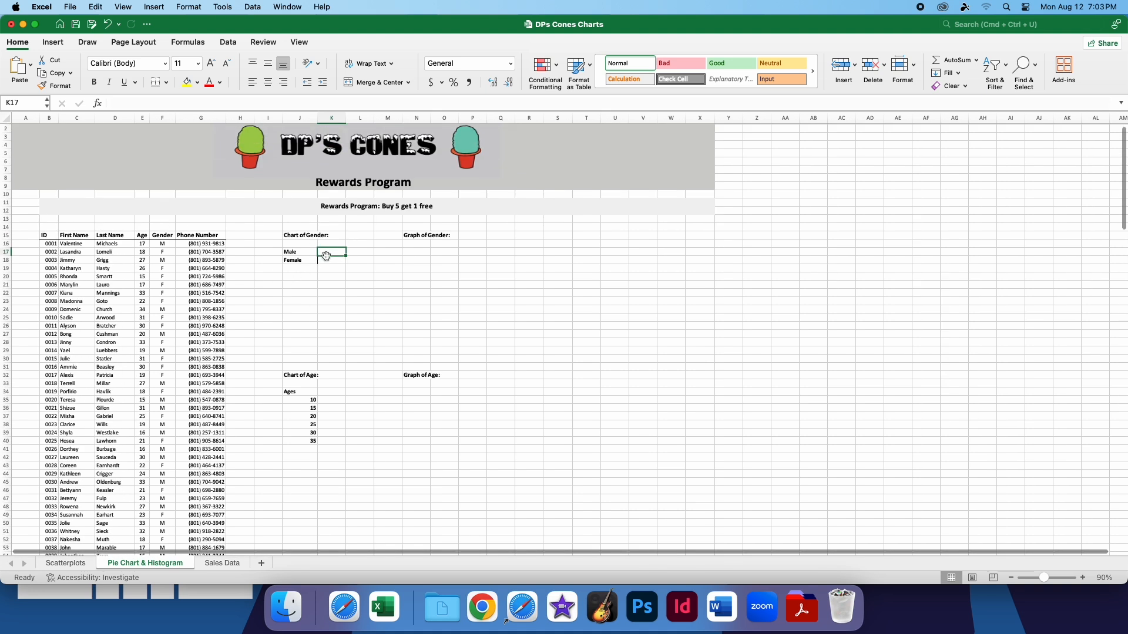
type("=")
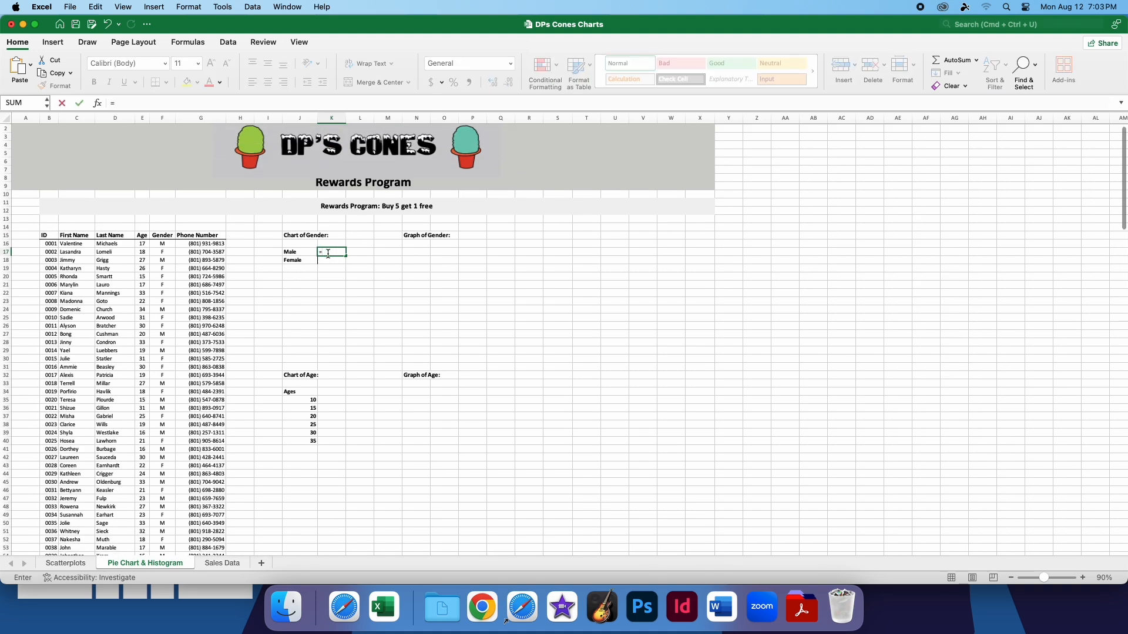
type("COUNTIF(")
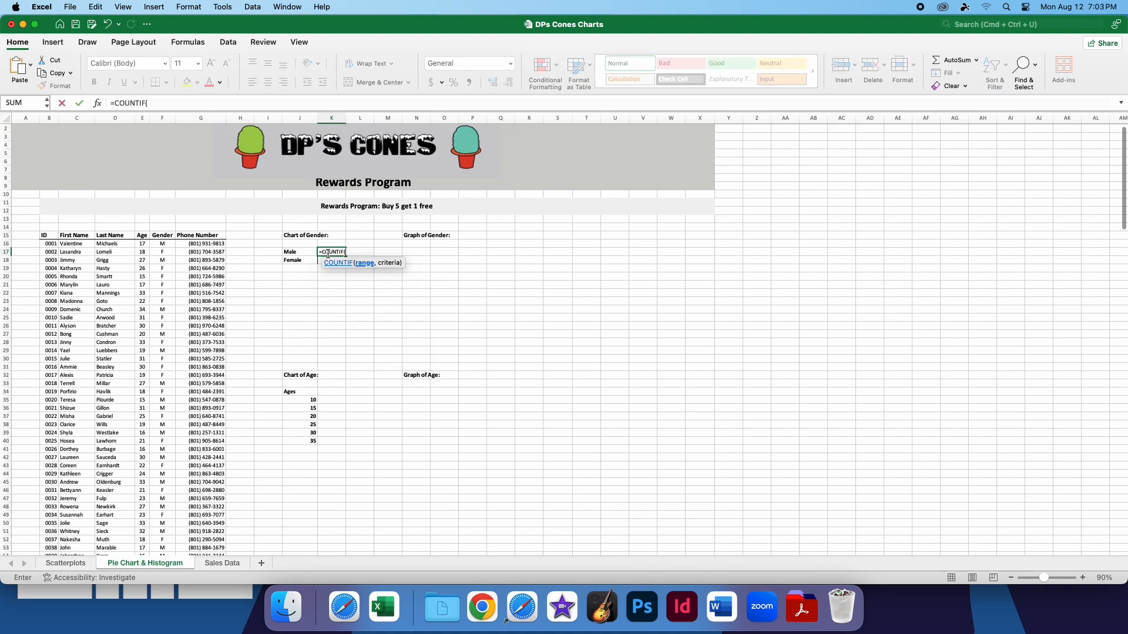
left_click_drag(165, 244, 173, 534)
scroll(272, 289, "down", 3)
scroll(302, 274, "up", 10)
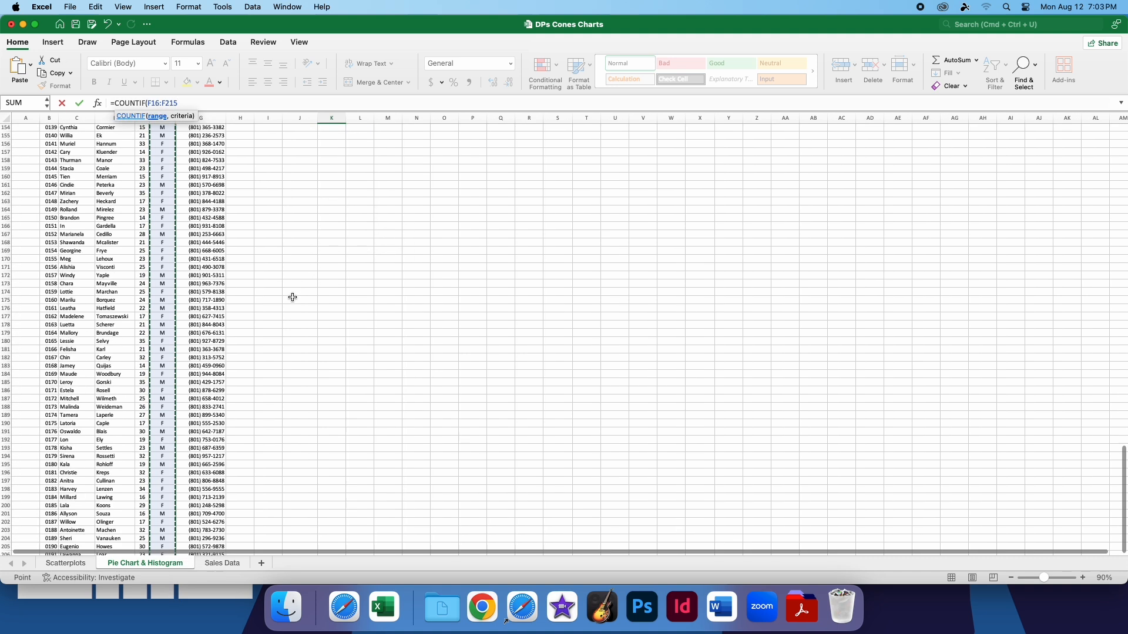
scroll(289, 299, "up", 20)
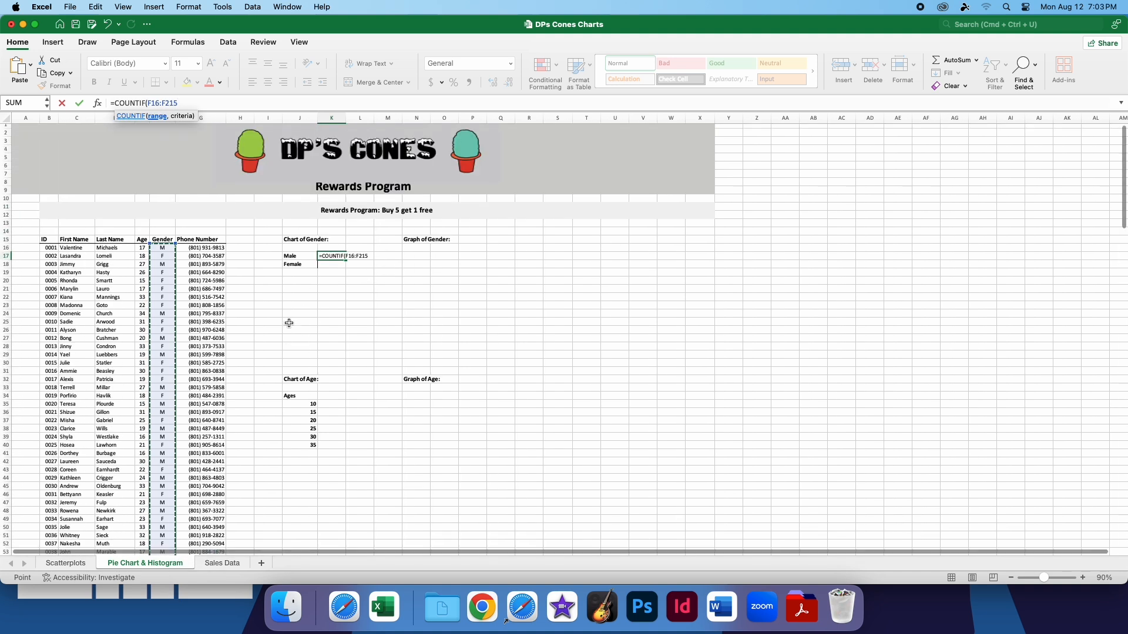
type(",")
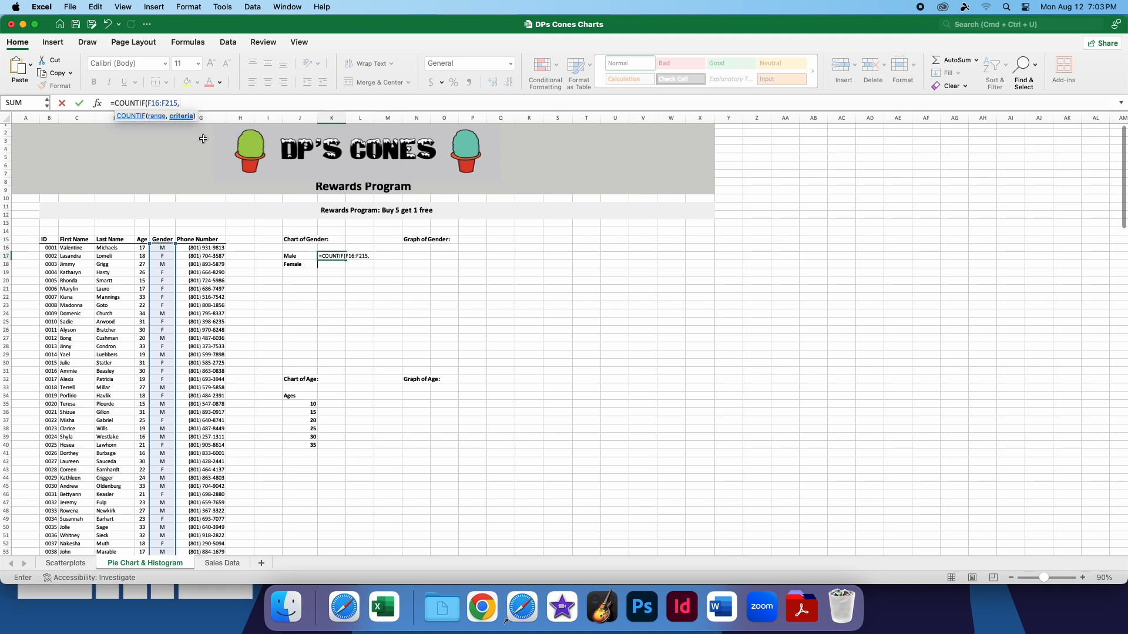
type("\"M\")")
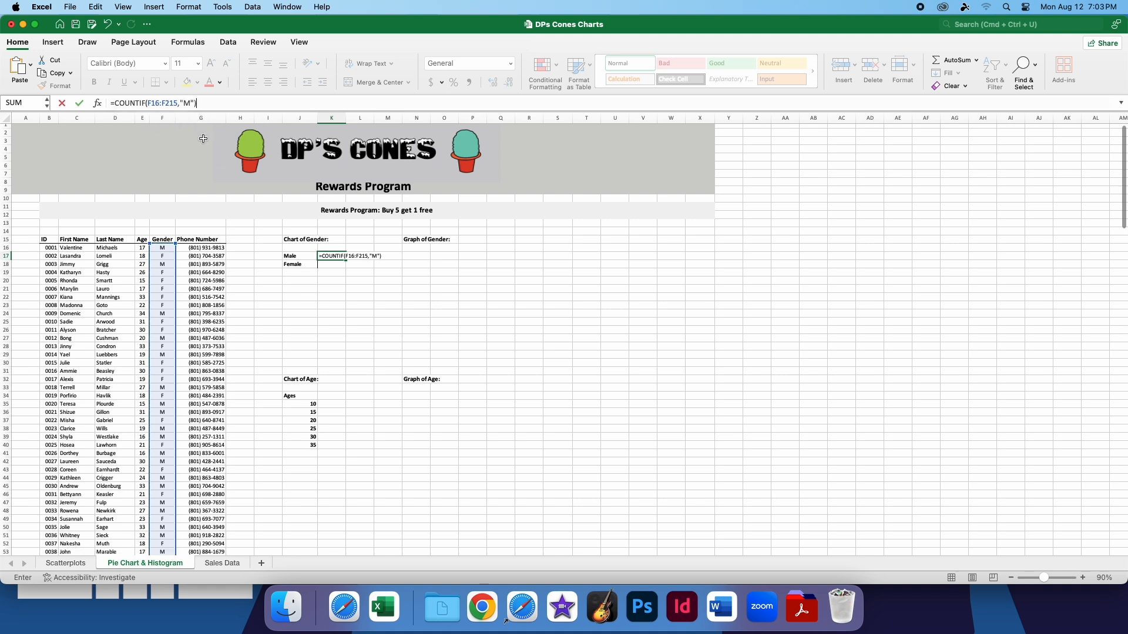
left_click(81, 104)
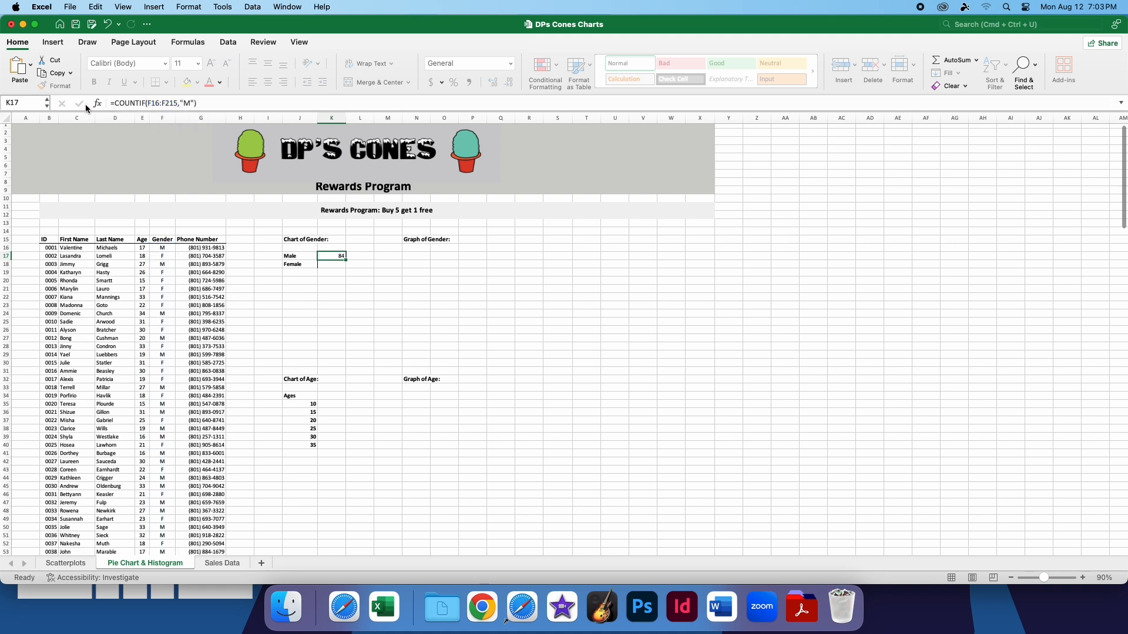
Copy the male count formula into K18 and edit it to =COUNTIF(F16:F216,"F") to count the female members
key("super+c")
left_click(327, 264)
key("super+v")
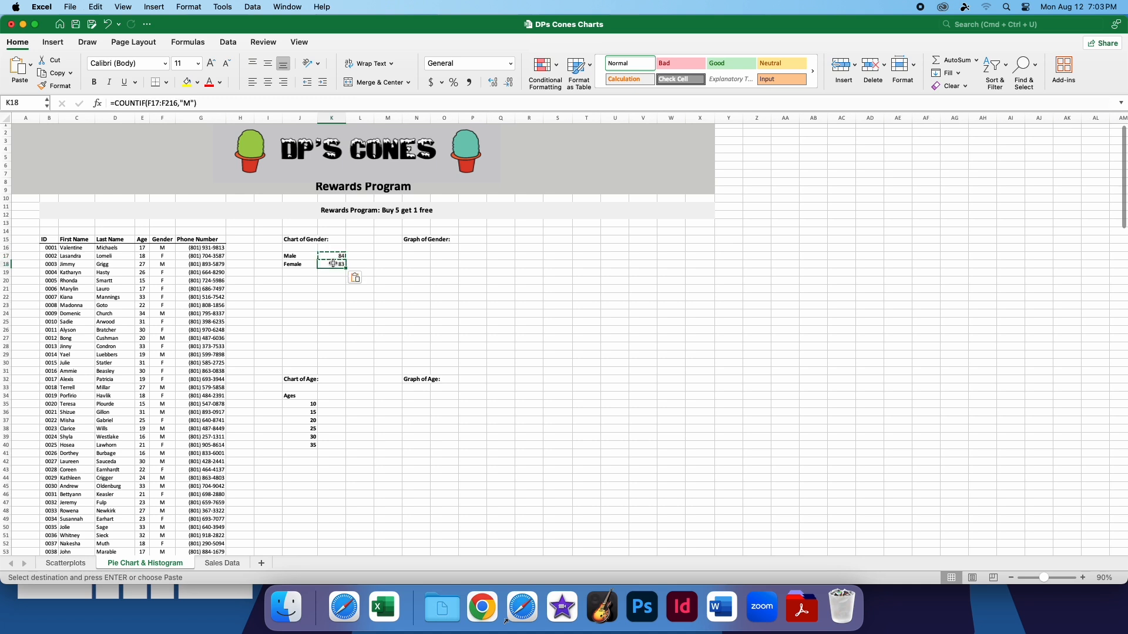
double_click(189, 103)
key("BackSpace")
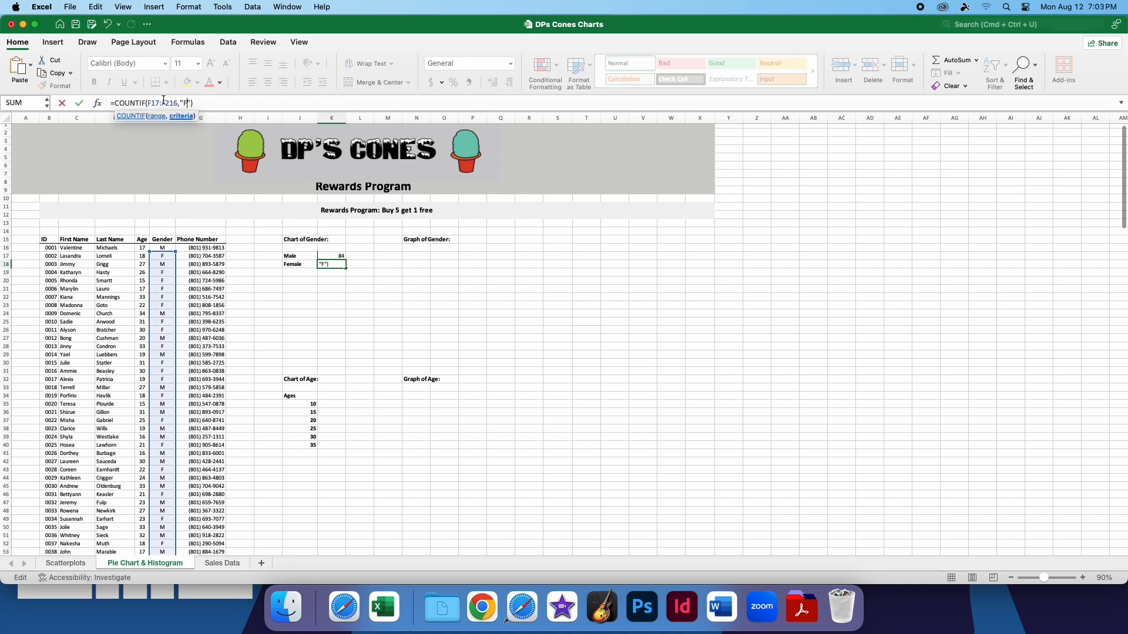
type("F")
left_click(159, 103)
key("BackSpace")
type("6")
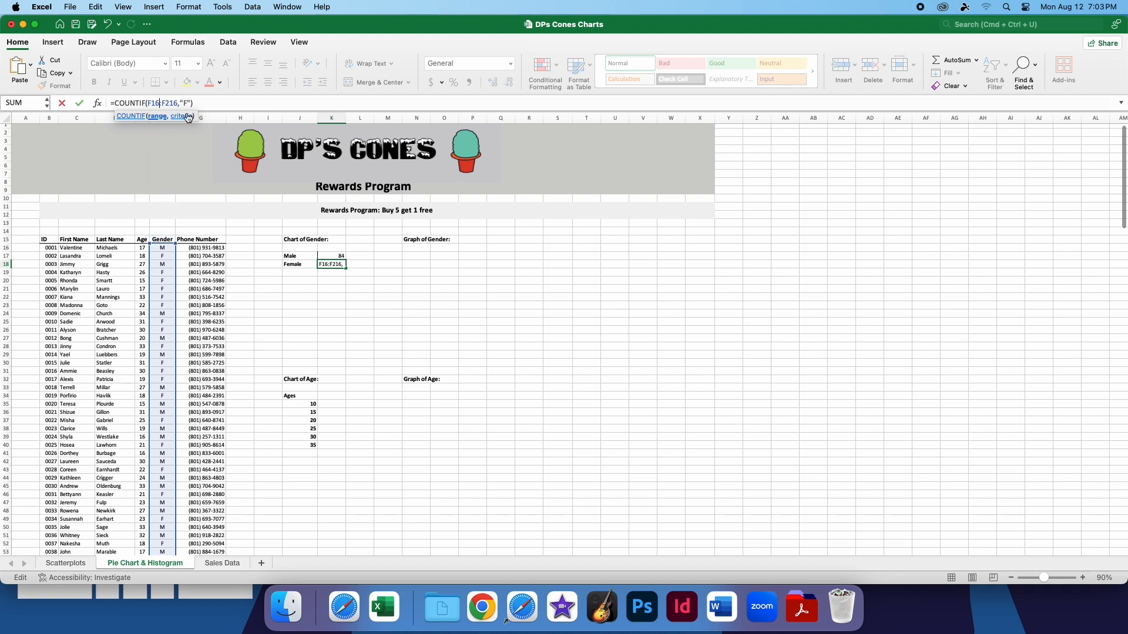
left_click(79, 102)
left_click(359, 264)
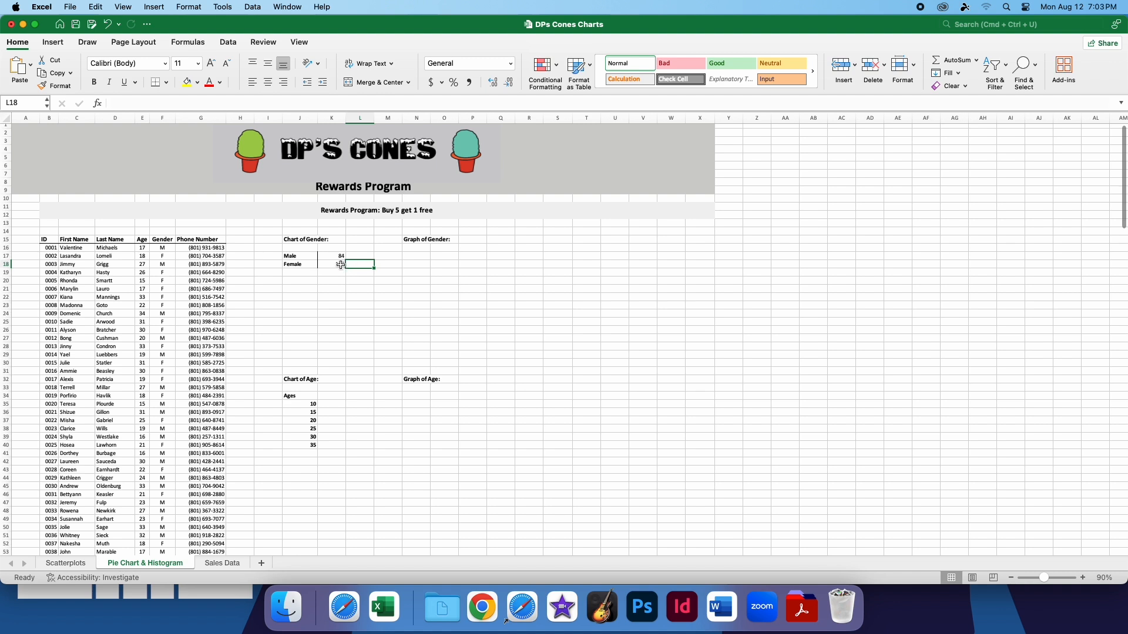
Insert a 2-D pie chart from the gender table J17:K18 and place it beneath the Graph of Gender heading
left_click_drag(341, 265, 299, 256)
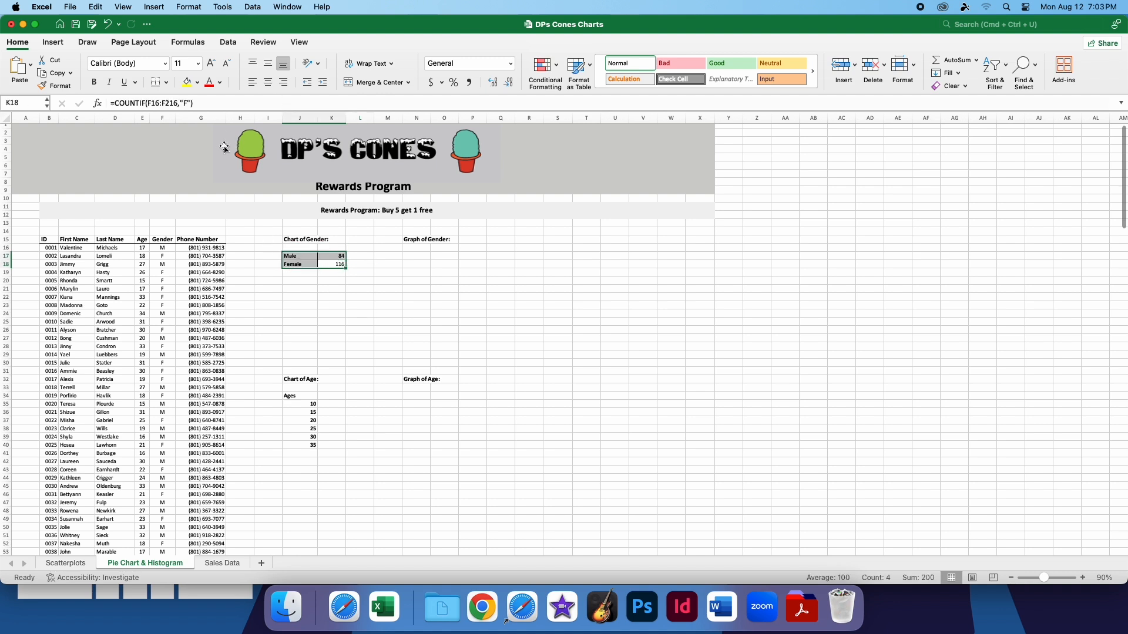
left_click(53, 42)
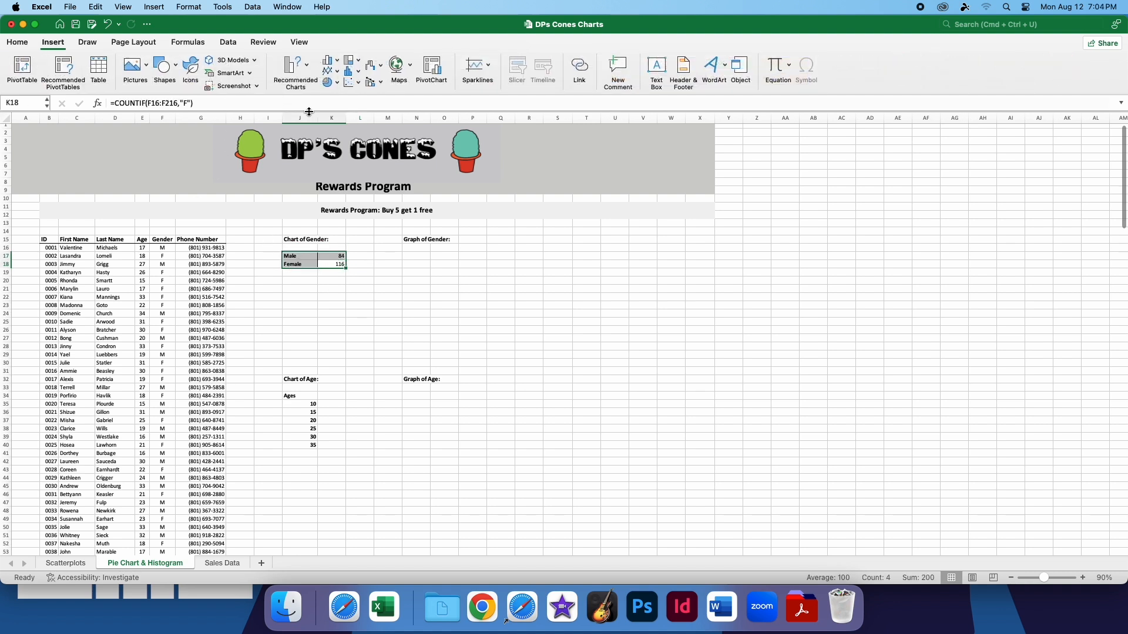
left_click(339, 84)
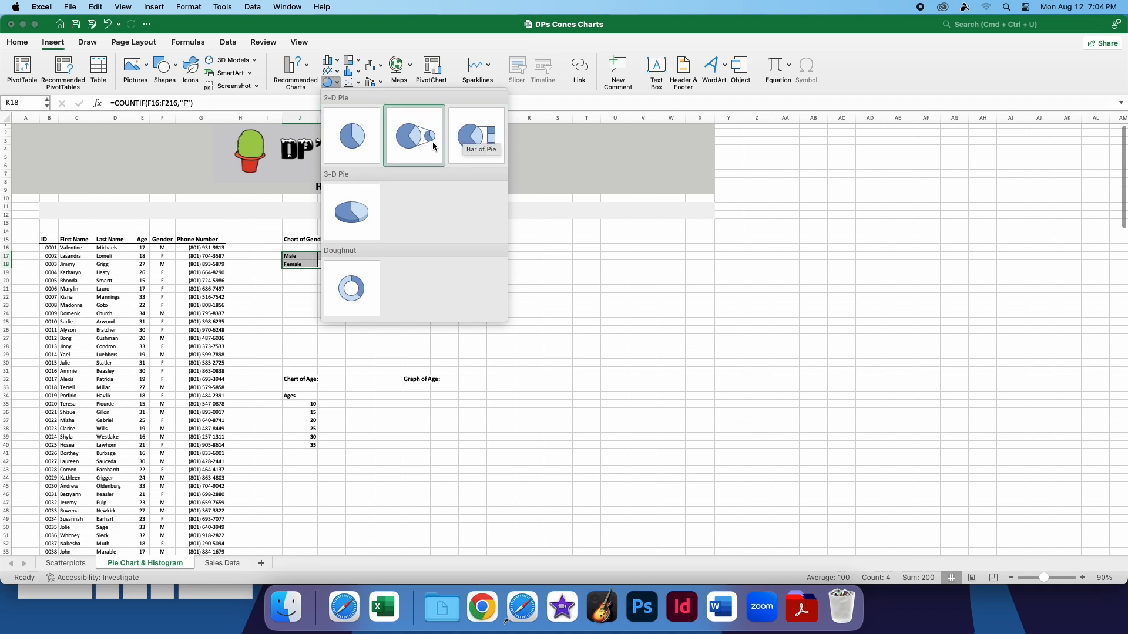
left_click(353, 137)
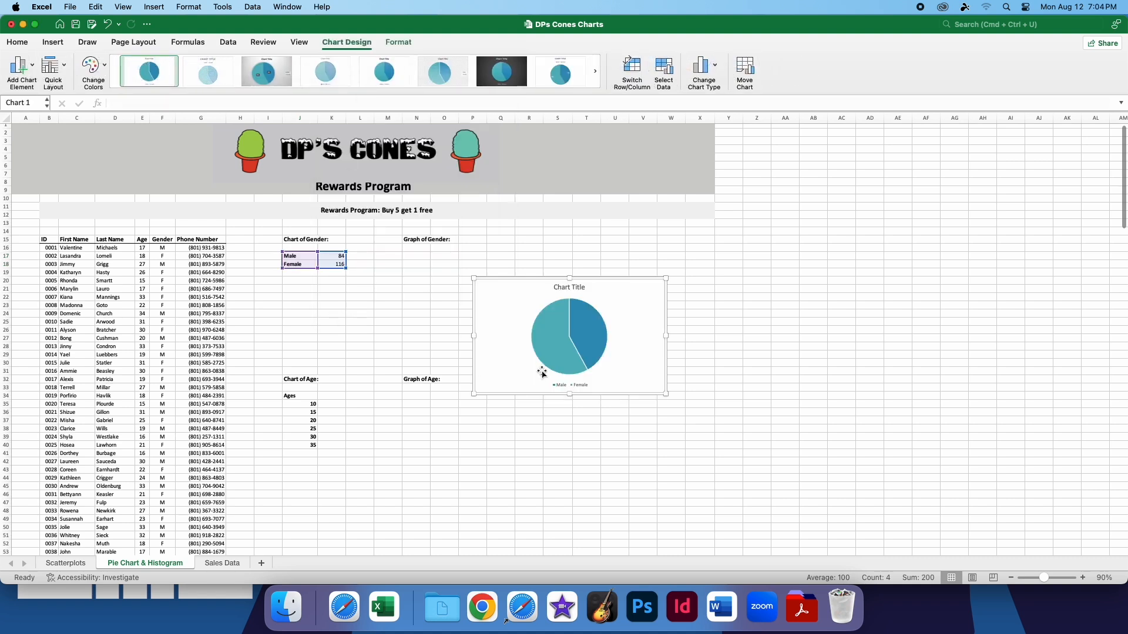
left_click_drag(622, 308, 546, 275)
Change the pie chart's title to "Gender of Employees"
double_click(494, 255)
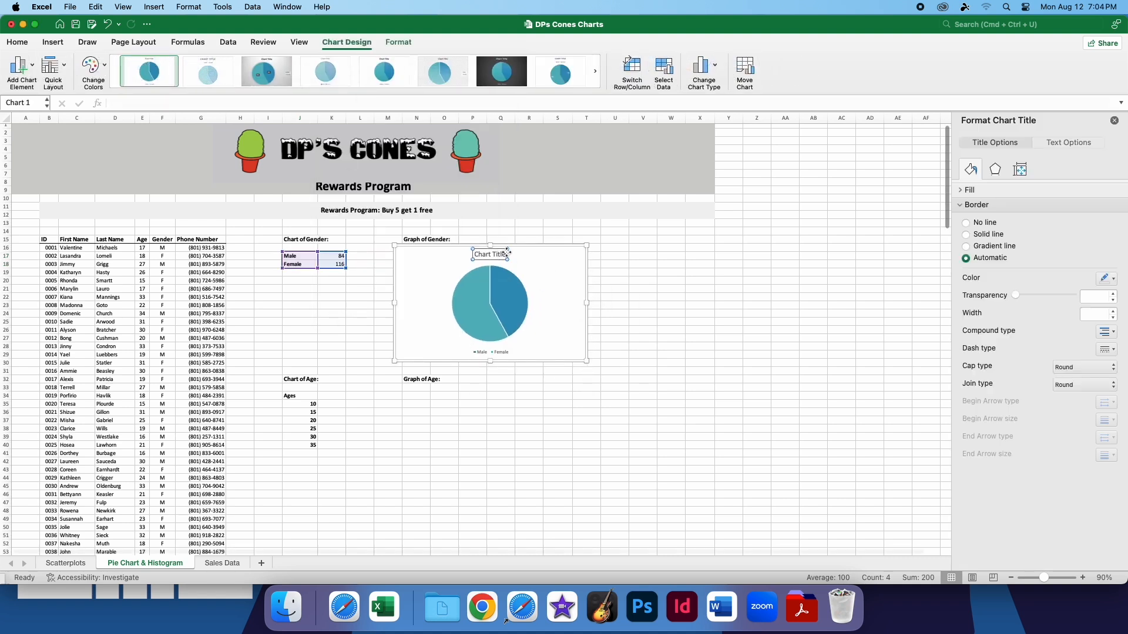
left_click_drag(505, 253, 476, 254)
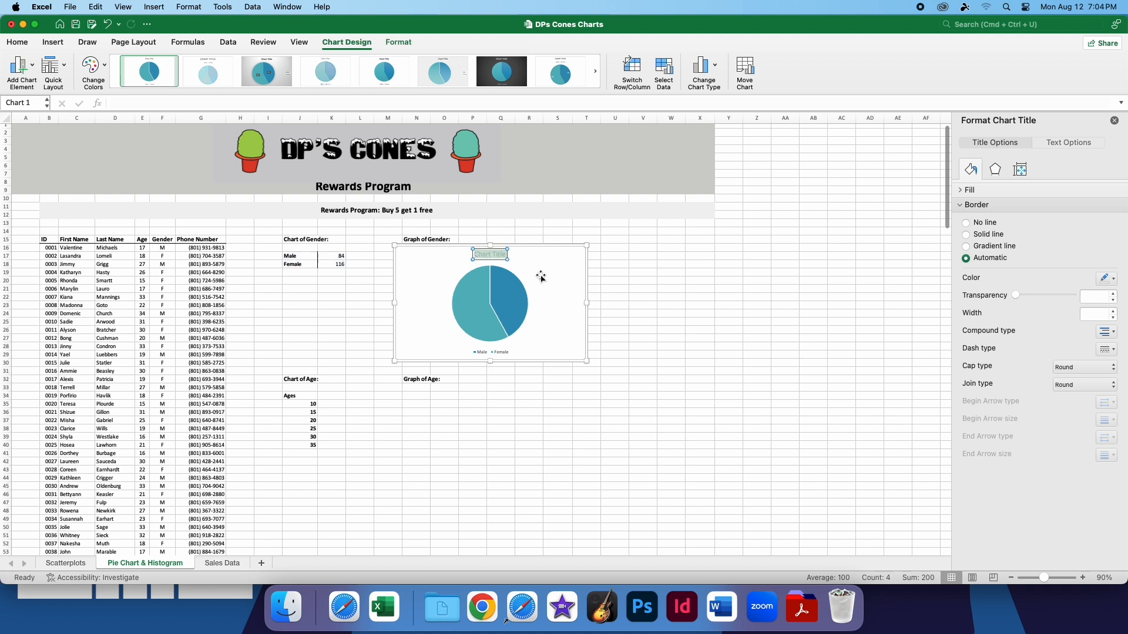
type("Gender of Employees")
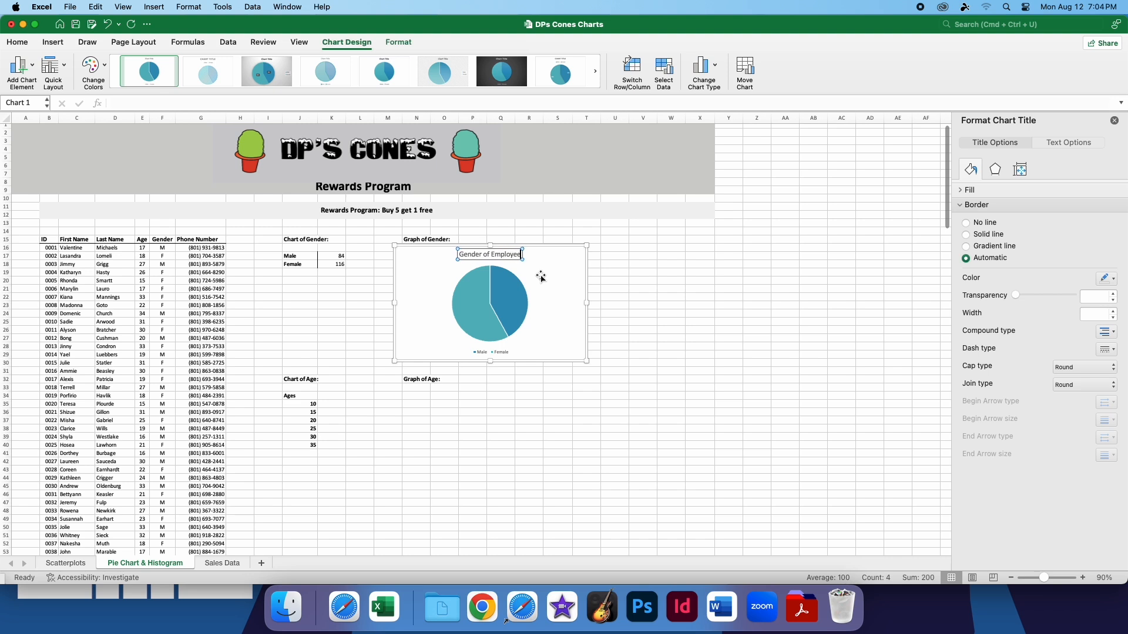
left_click(625, 275)
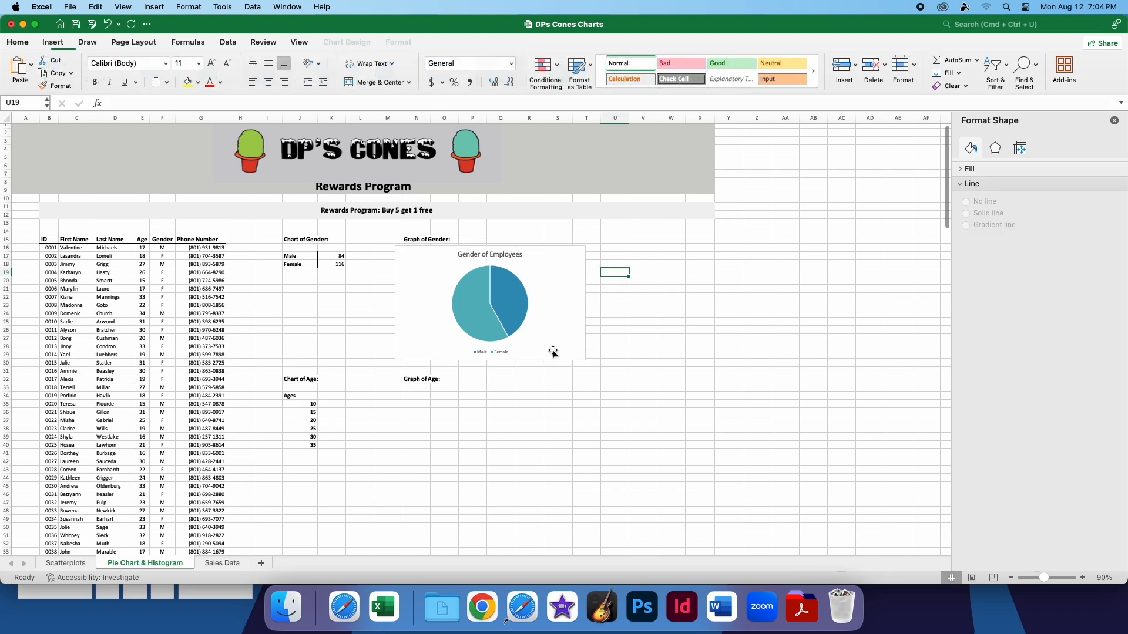
Move the pie chart slightly closer to the gender table and add Outside End data labels to it
left_click(548, 300)
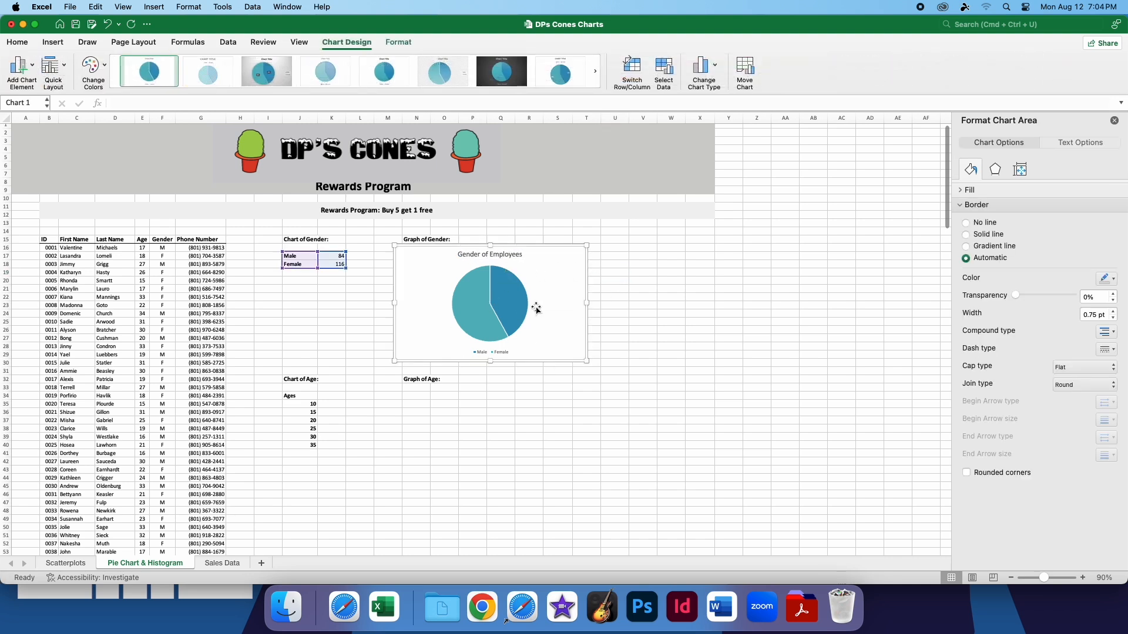
left_click_drag(546, 297, 521, 309)
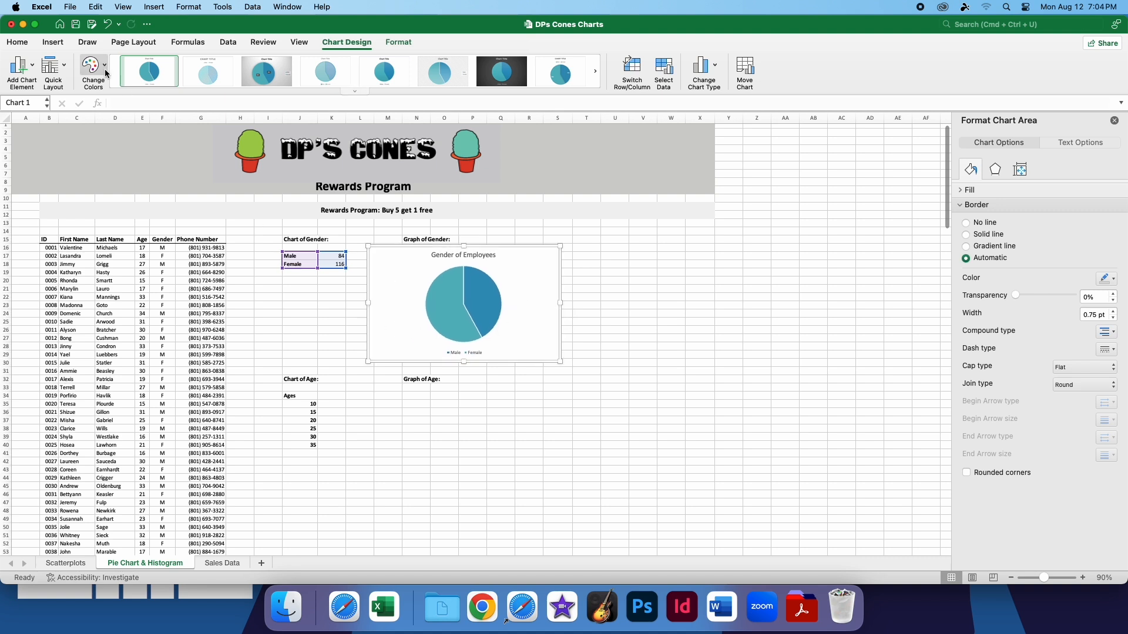
left_click(22, 68)
mouse_move(45, 134)
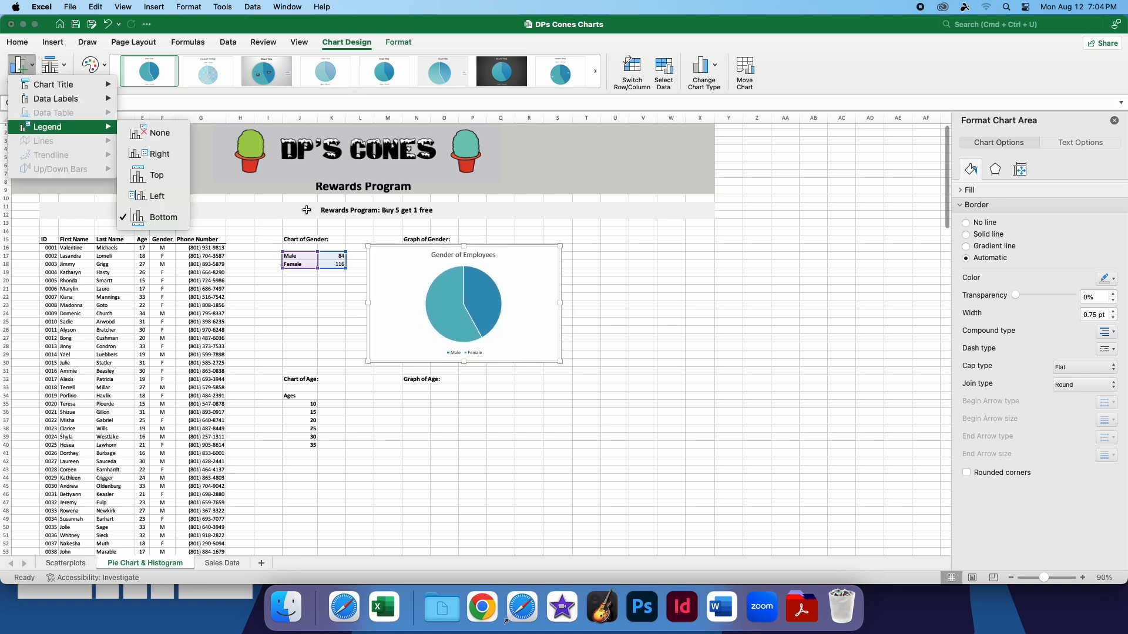
mouse_move(77, 100)
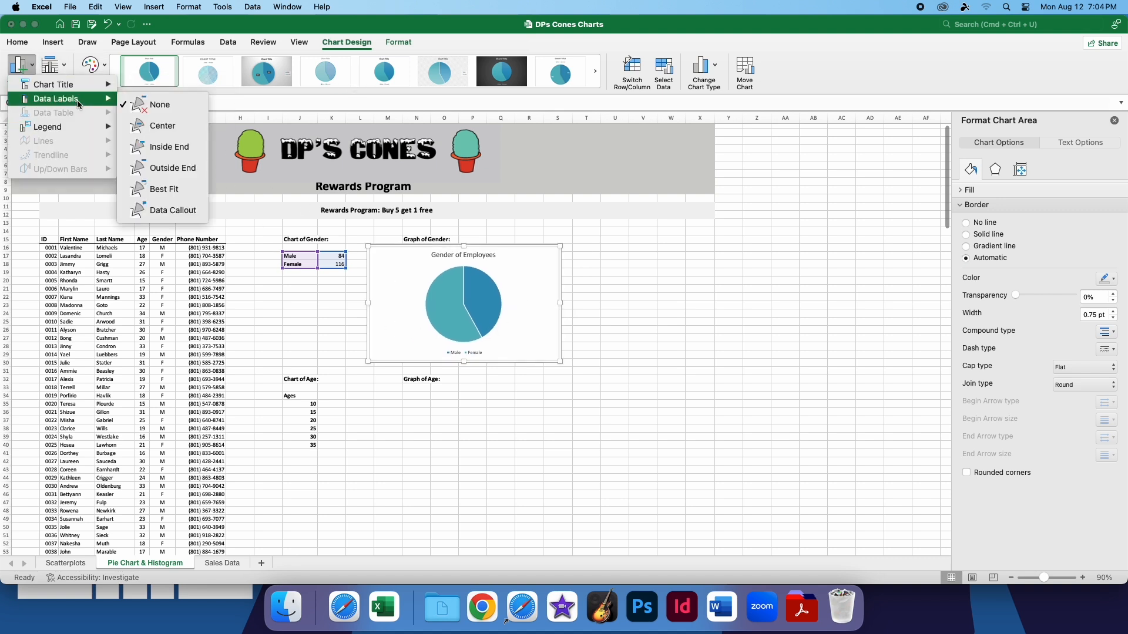
left_click(174, 172)
Make the pie chart's data labels show Percentage instead of Value
left_click(500, 296)
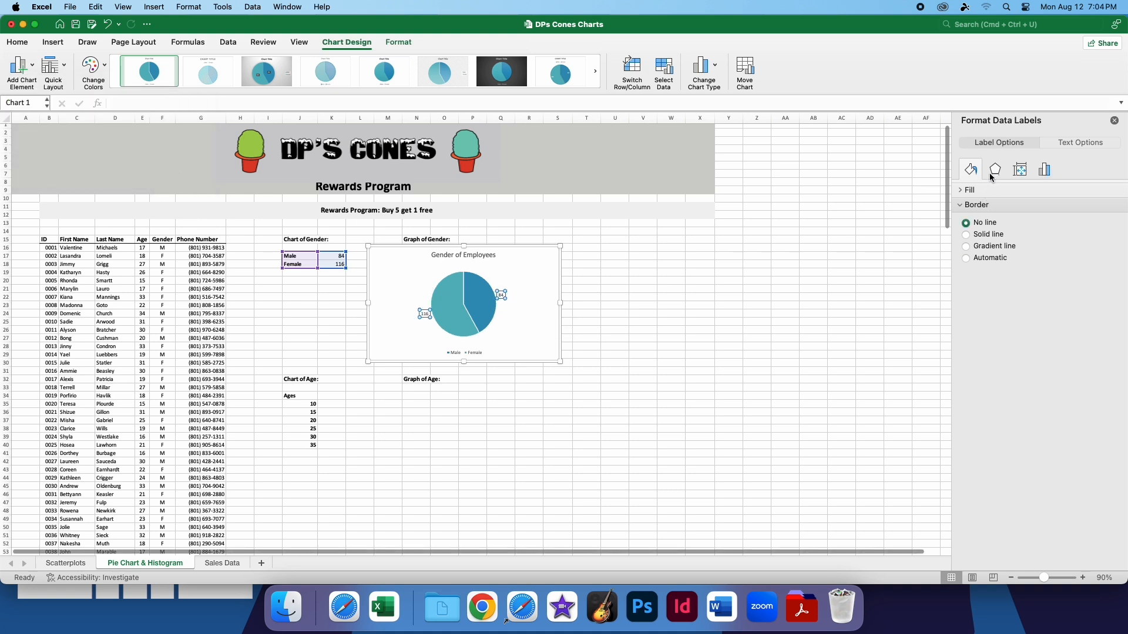
left_click(1046, 170)
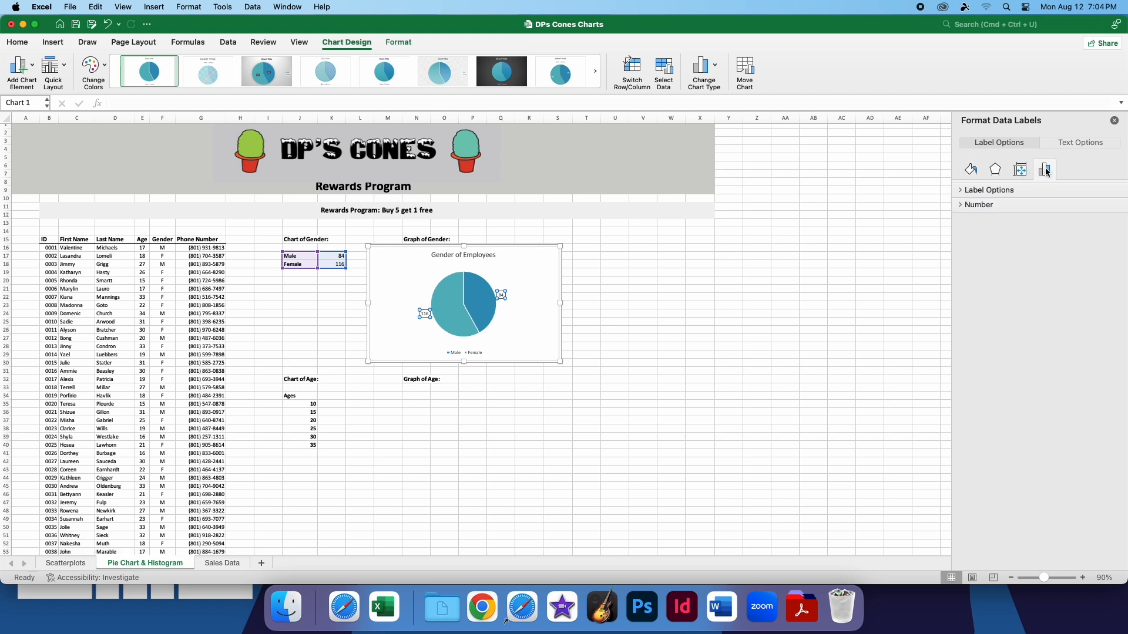
left_click(974, 191)
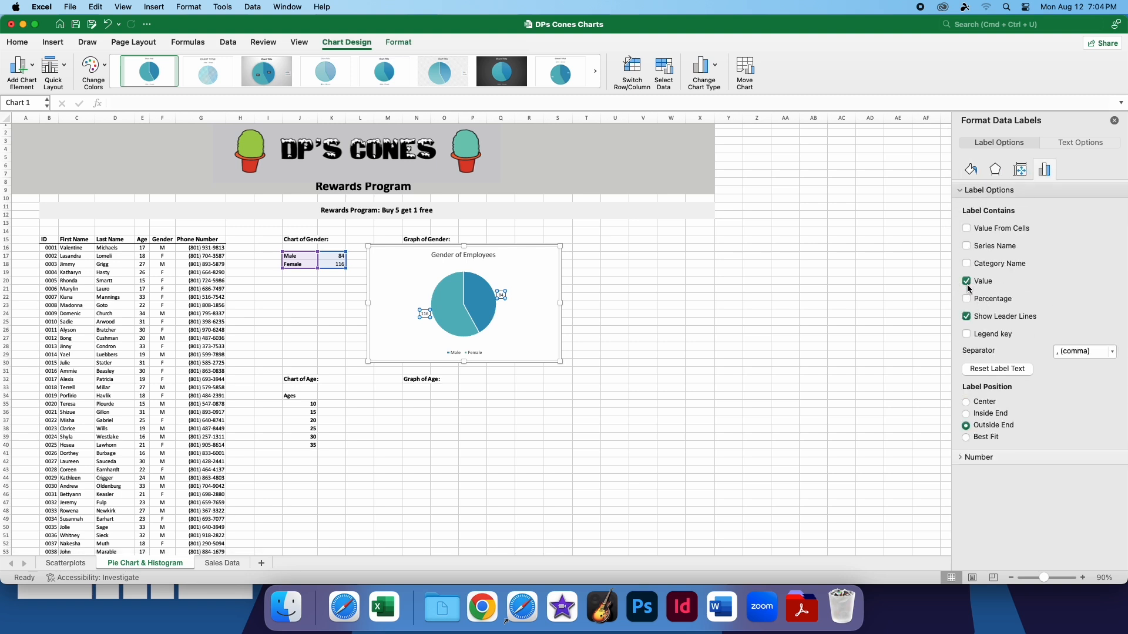
left_click(969, 283)
left_click(967, 299)
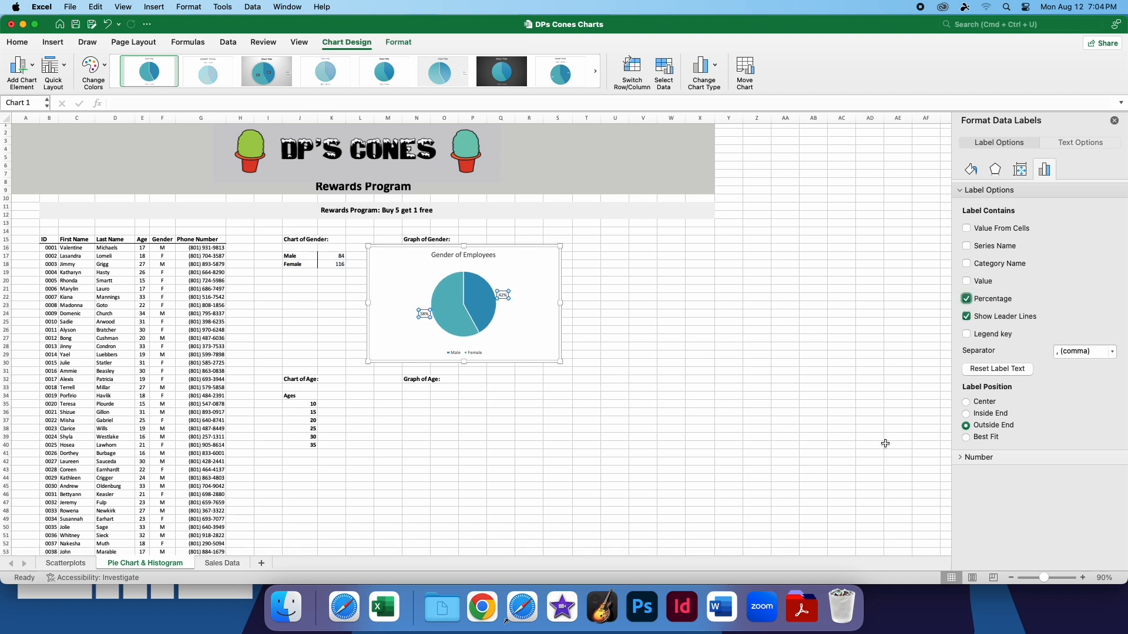
Try the Inside End and Center label positions on the pie chart, and settle on Best Fit
left_click(967, 414)
left_click(967, 404)
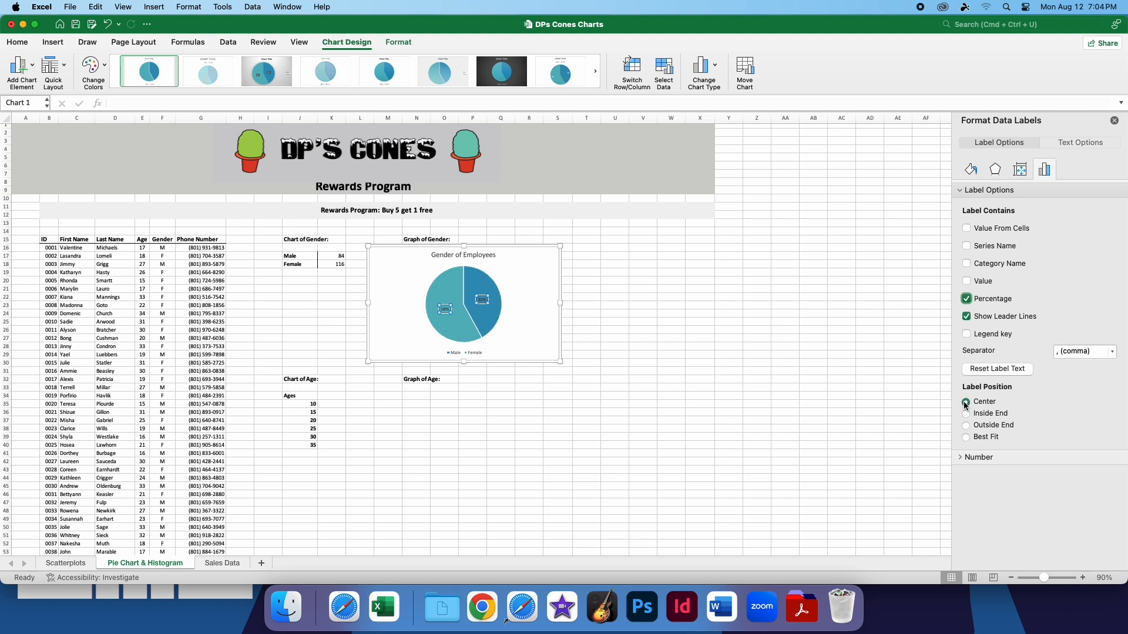
left_click(967, 438)
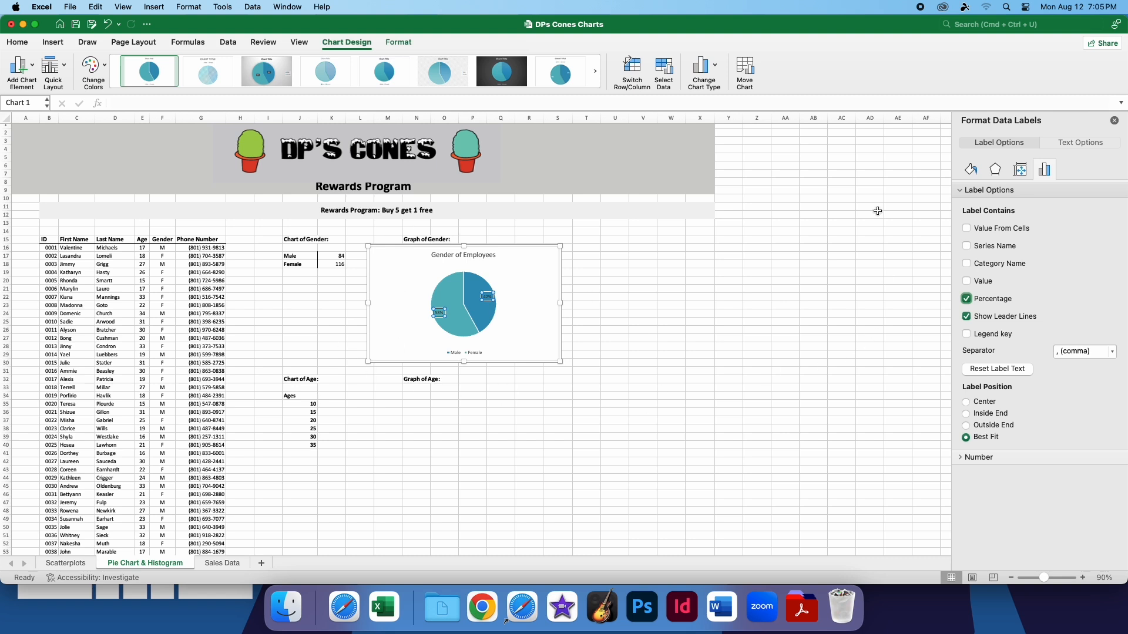
left_click(354, 91)
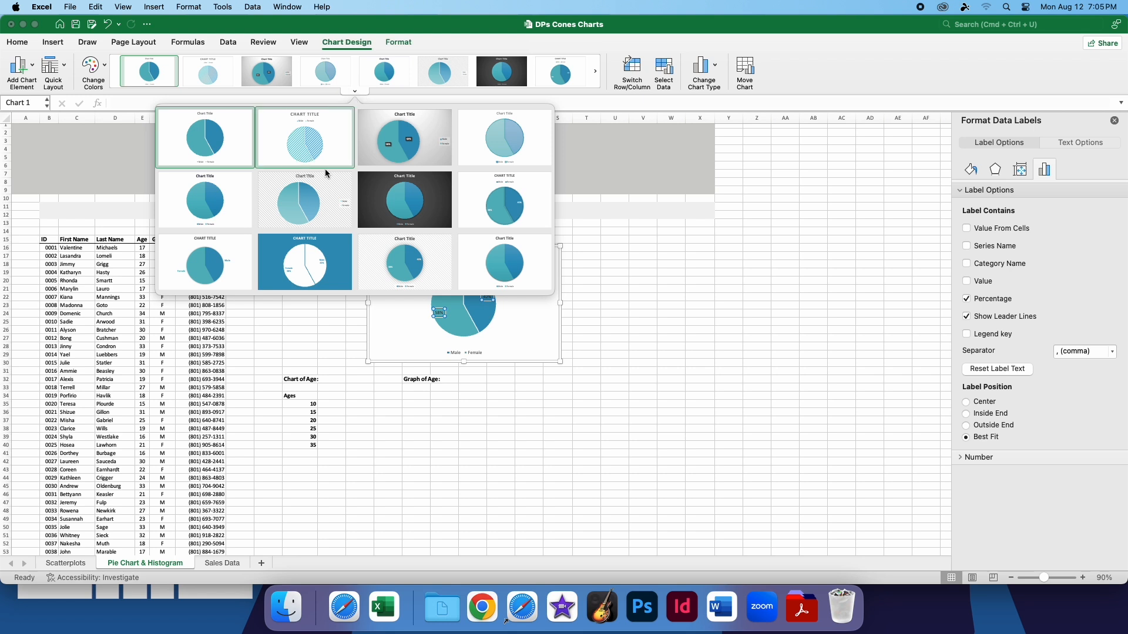
left_click(350, 94)
left_click(389, 42)
left_click(330, 42)
left_click(610, 365)
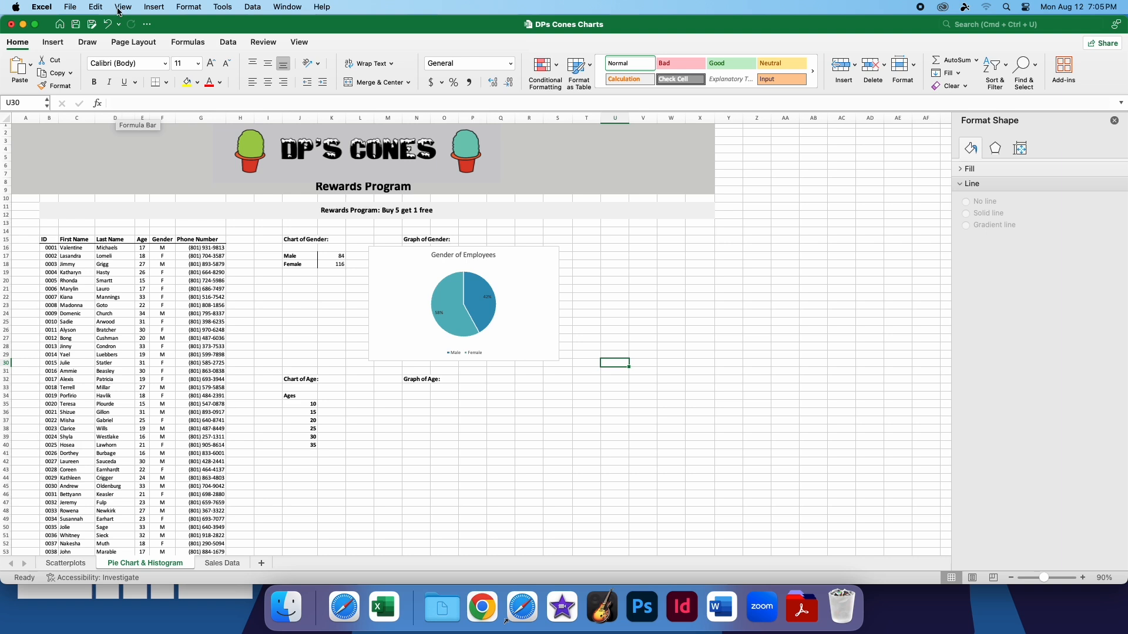
left_click(296, 48)
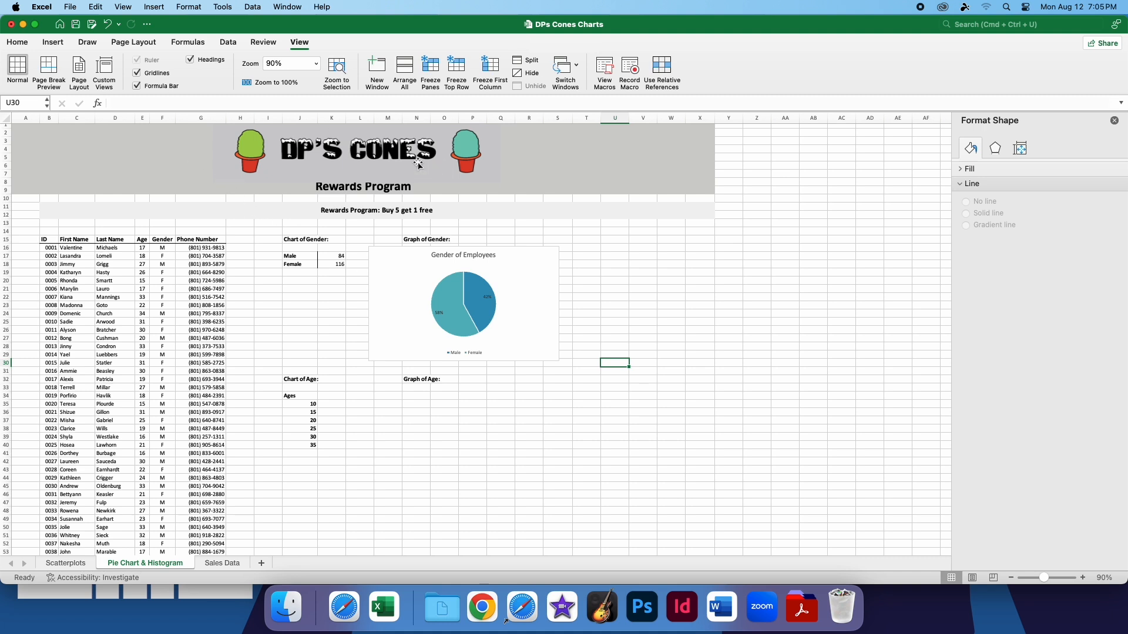
Split the sheet into panes at cell U30, scroll the panes separately, and remove the split
left_click(533, 62)
scroll(335, 282, "down", 10)
scroll(327, 287, "up", 10)
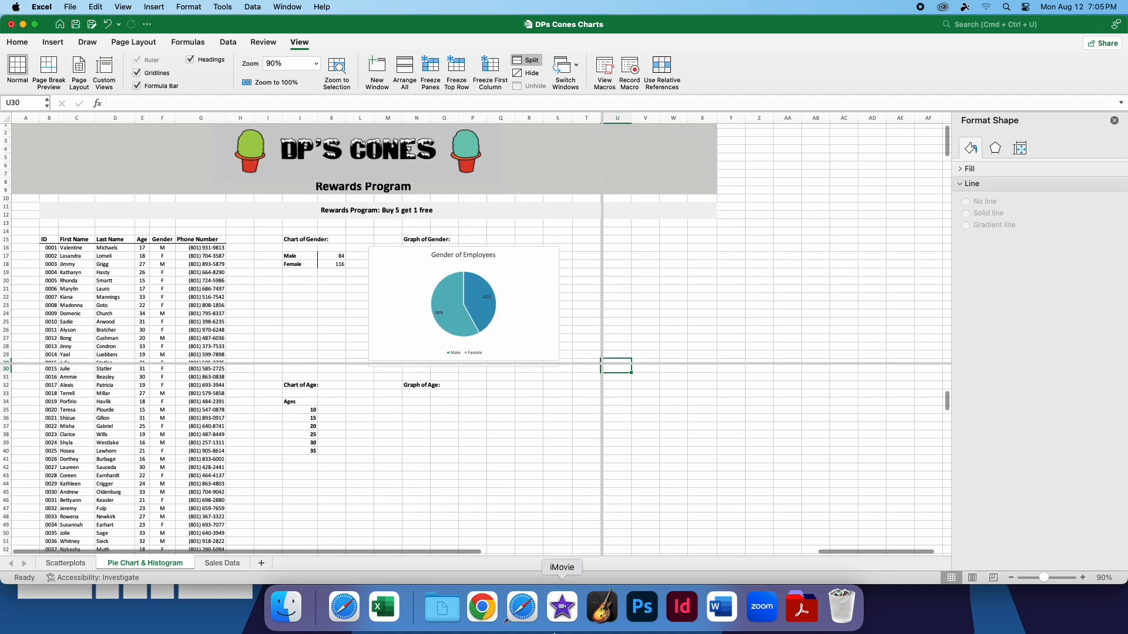
scroll(307, 447, "up", 5)
scroll(319, 455, "up", 5)
scroll(318, 459, "down", 10)
scroll(319, 459, "up", 1)
scroll(657, 284, "down", 10)
scroll(657, 283, "up", 10)
left_click(703, 307)
left_click_drag(431, 550, 499, 546)
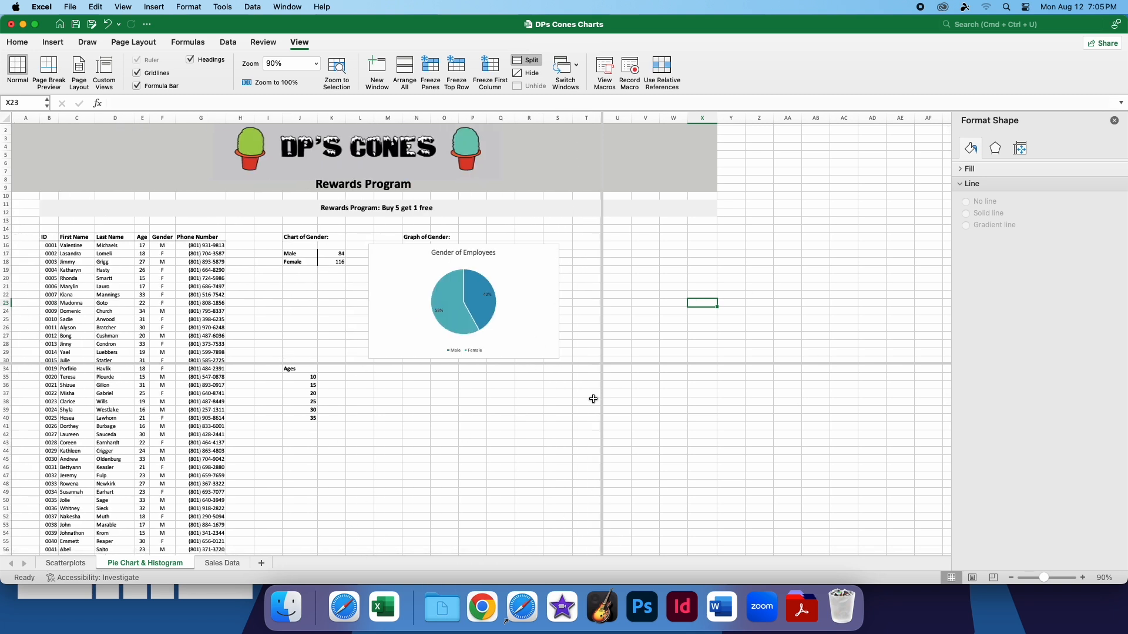
left_click(416, 418)
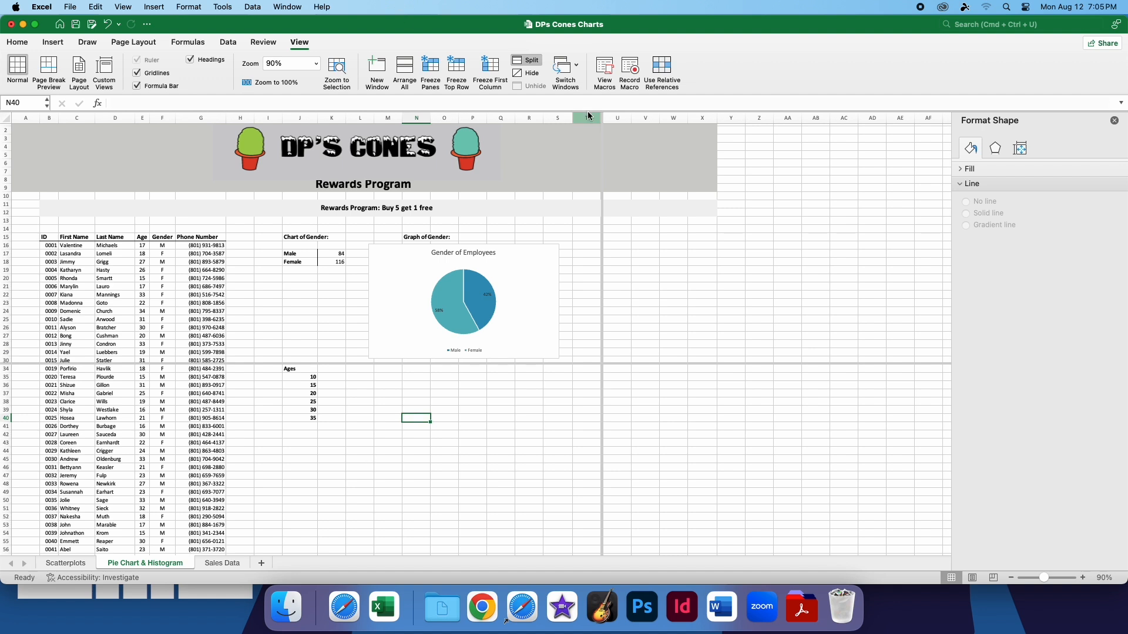
left_click(526, 61)
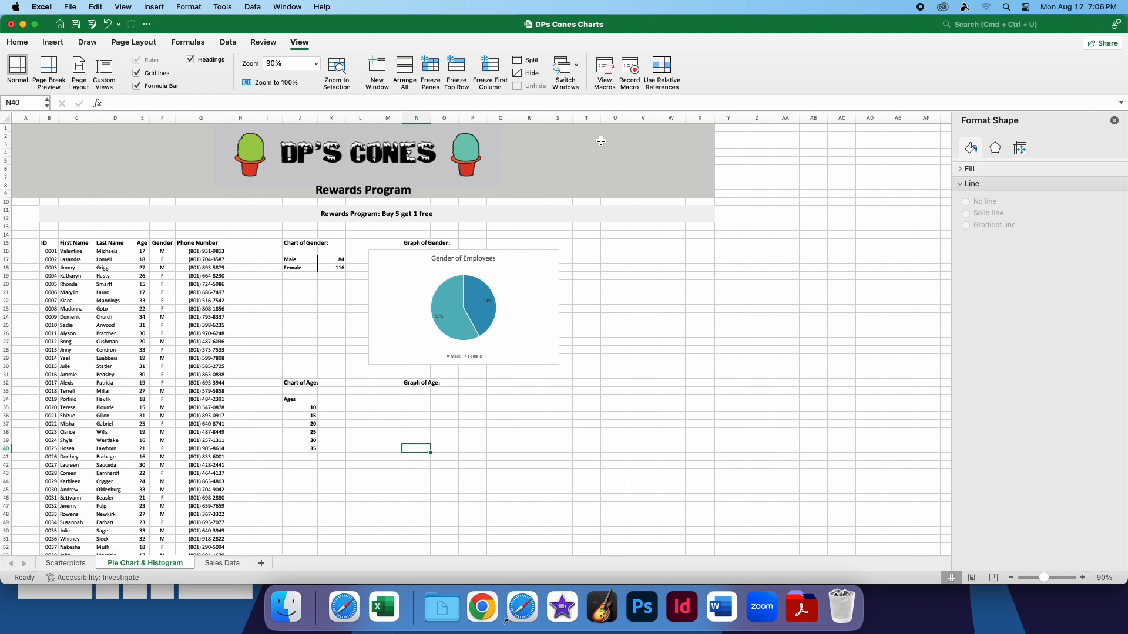
Hide the gridlines to view the sheet without them, and turn them back on
left_click(138, 73)
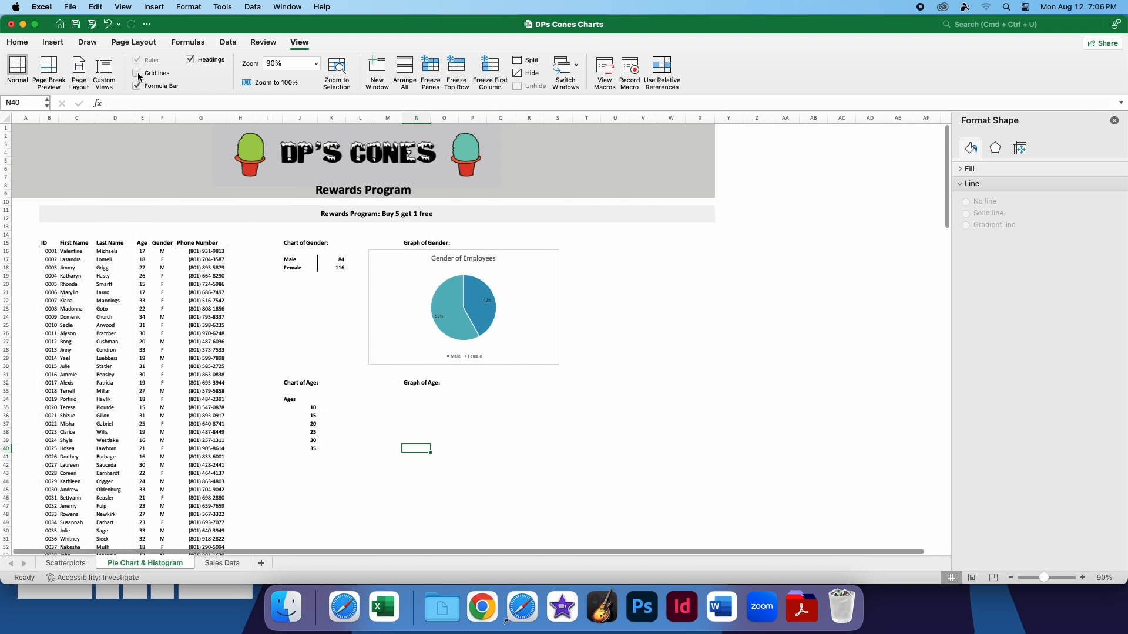
scroll(274, 362, "down", 3)
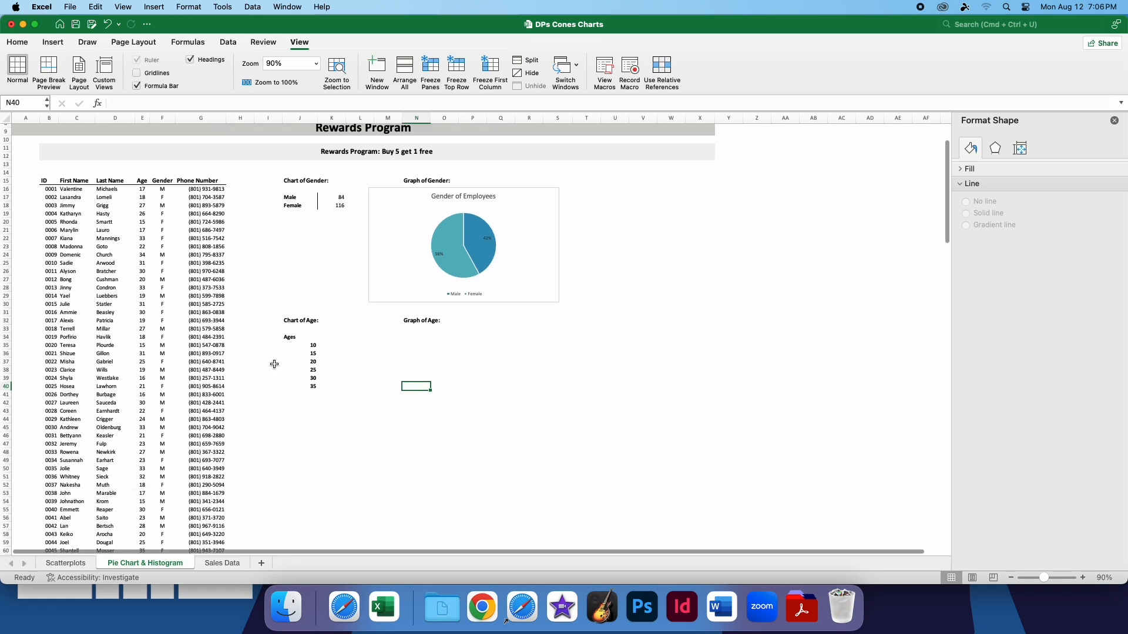
mouse_move(656, 474)
left_mouse_down()
mouse_move(220, 331)
mouse_move(57, 199)
left_mouse_up()
left_click(684, 493)
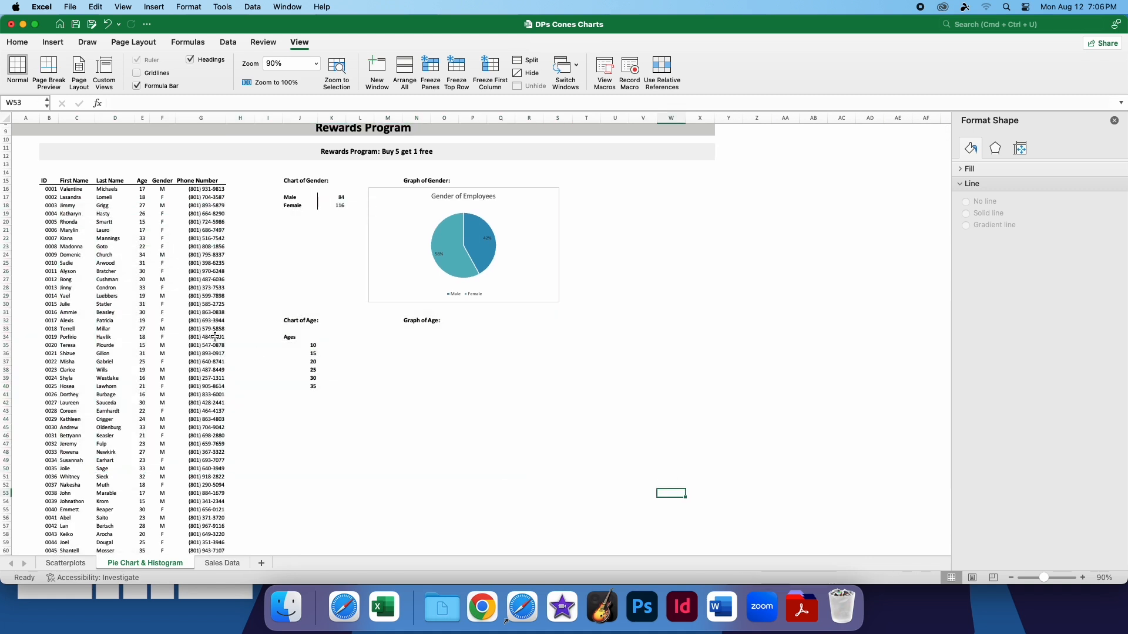
scroll(213, 433, "down", 5)
scroll(213, 433, "up", 7)
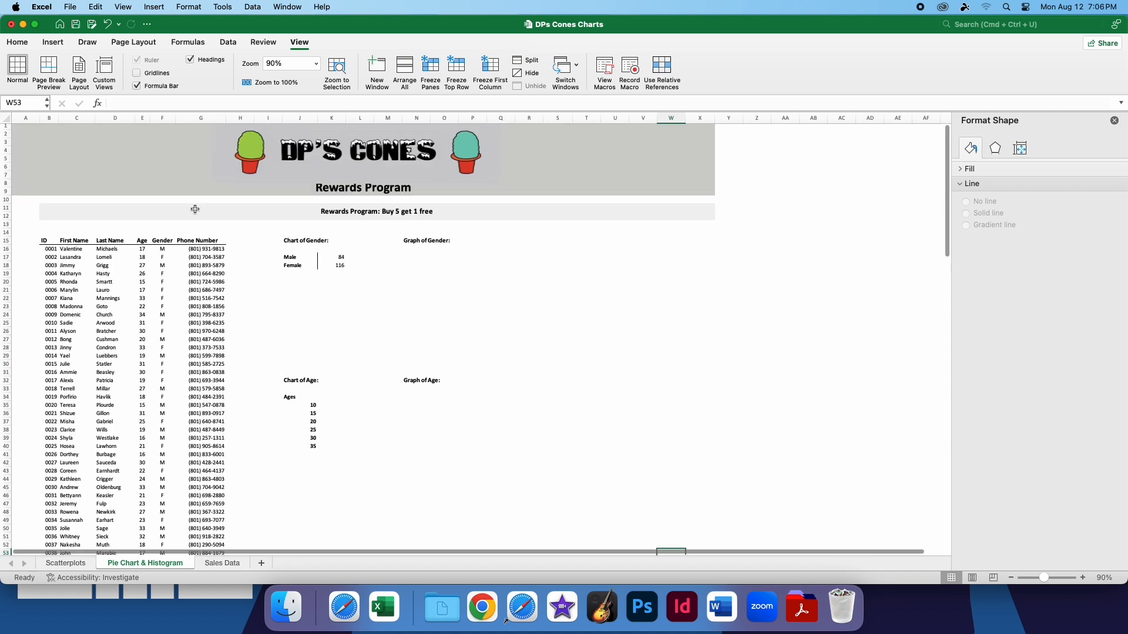
left_click(139, 73)
Toggle the formula bar and the row and column headings off and back on
left_click(147, 86)
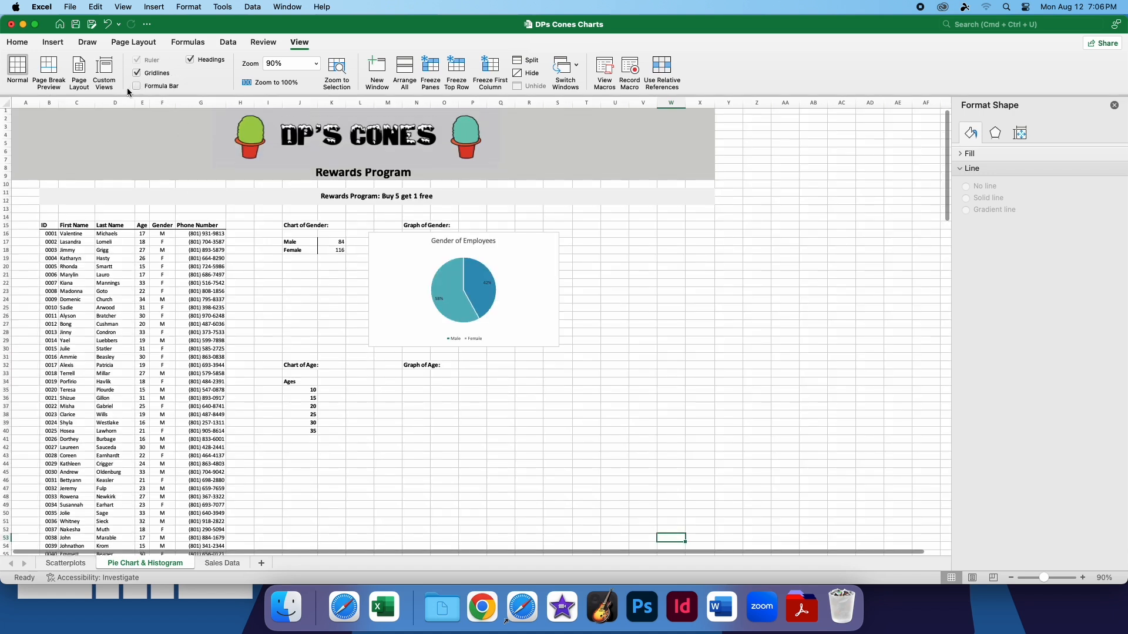
left_click(206, 60)
left_click(207, 61)
left_click(191, 60)
left_click(191, 60)
left_click(190, 60)
left_click(190, 60)
left_click(137, 85)
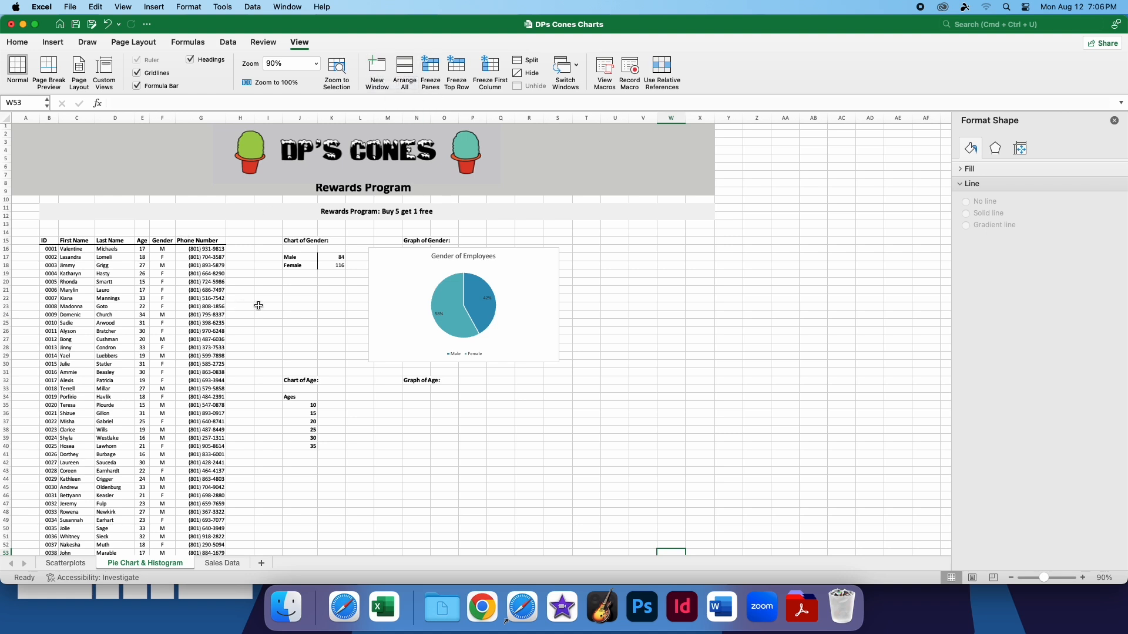
scroll(273, 320, "down", 5)
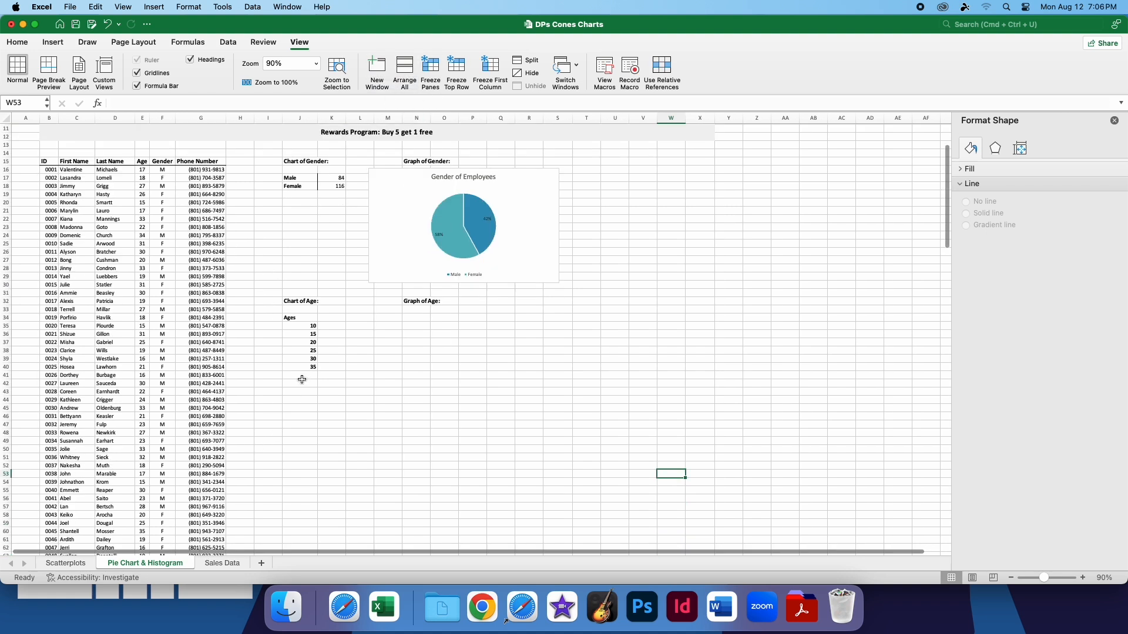
scroll(382, 353, "up", 5)
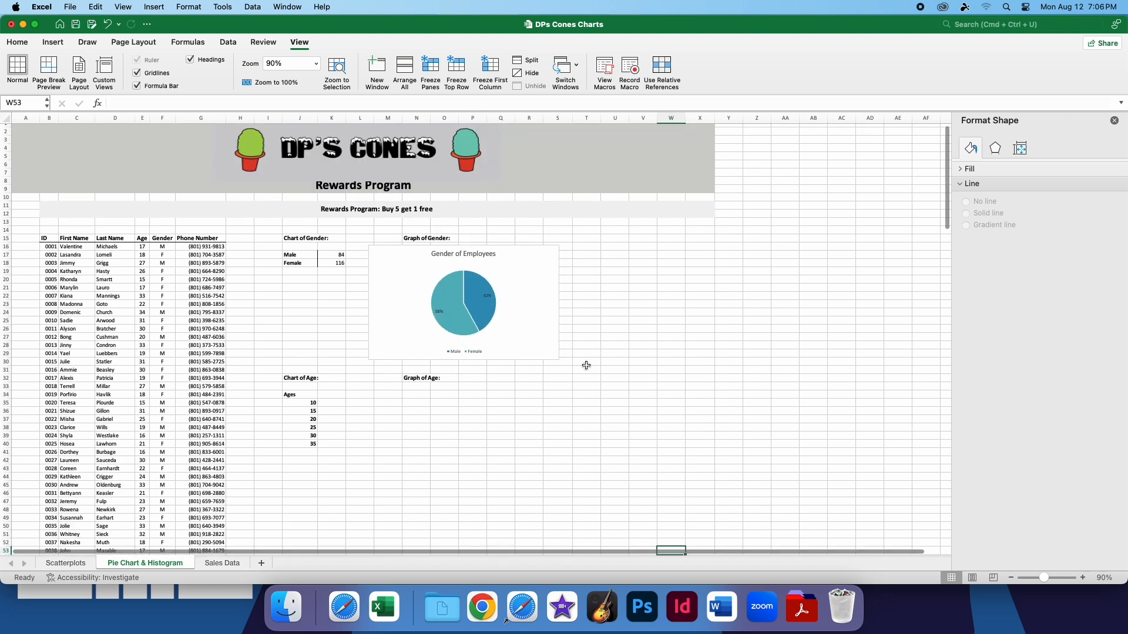
left_click(540, 344)
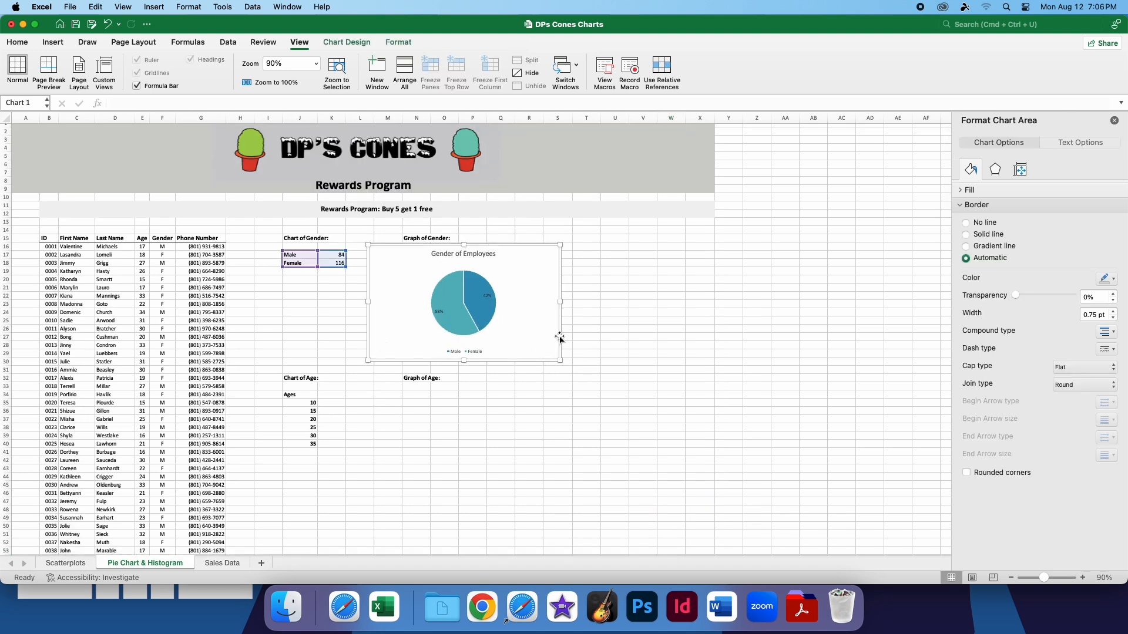
left_click(585, 370)
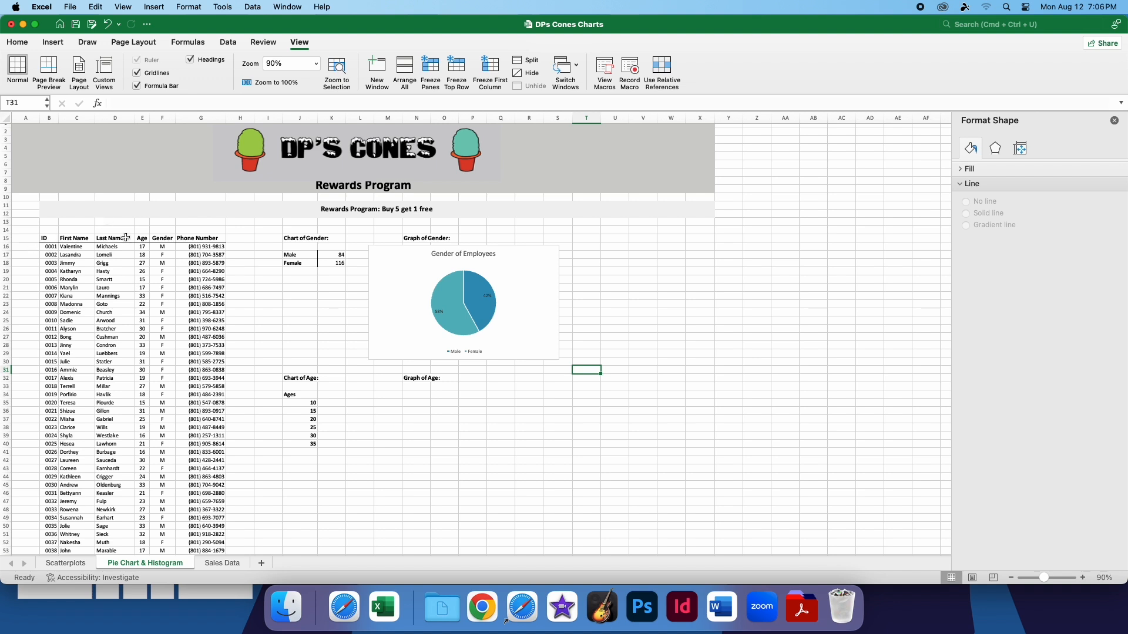
Freeze the panes at cell B15, the ID header of the customer table, and test scrolling the rows
left_click_drag(50, 239, 226, 323)
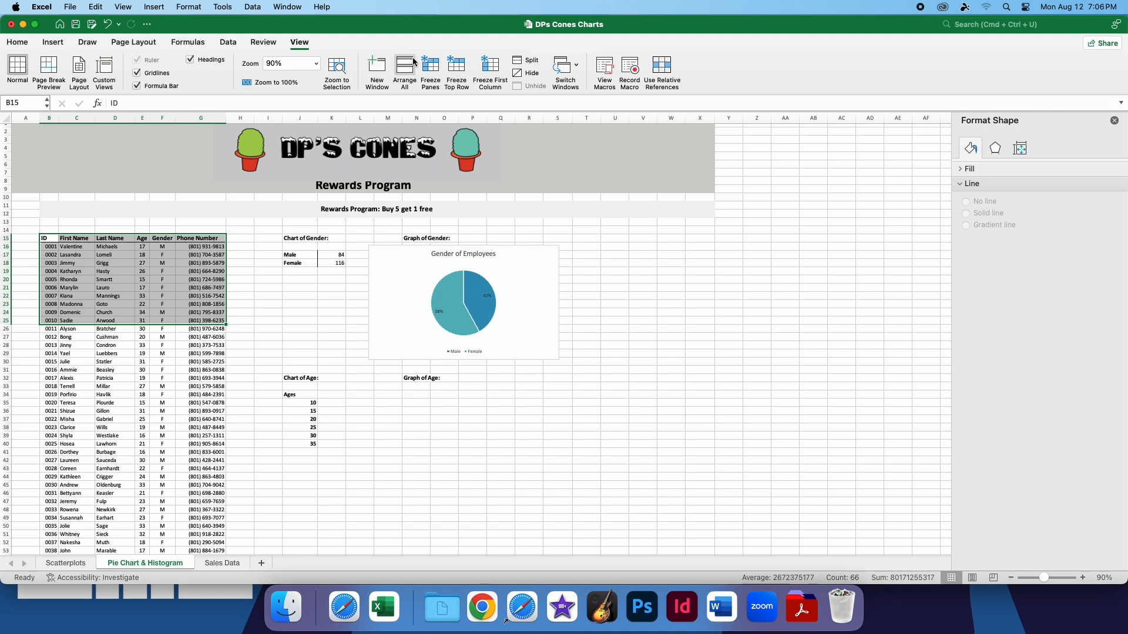
left_click(435, 64)
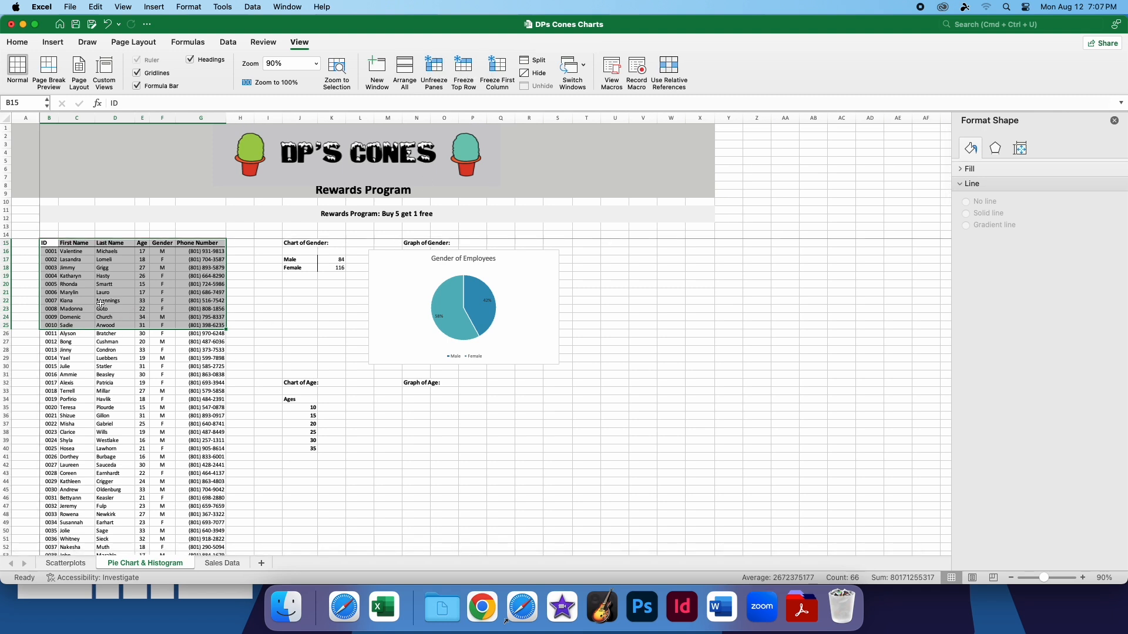
scroll(111, 352, "down", 5)
scroll(115, 358, "up", 5)
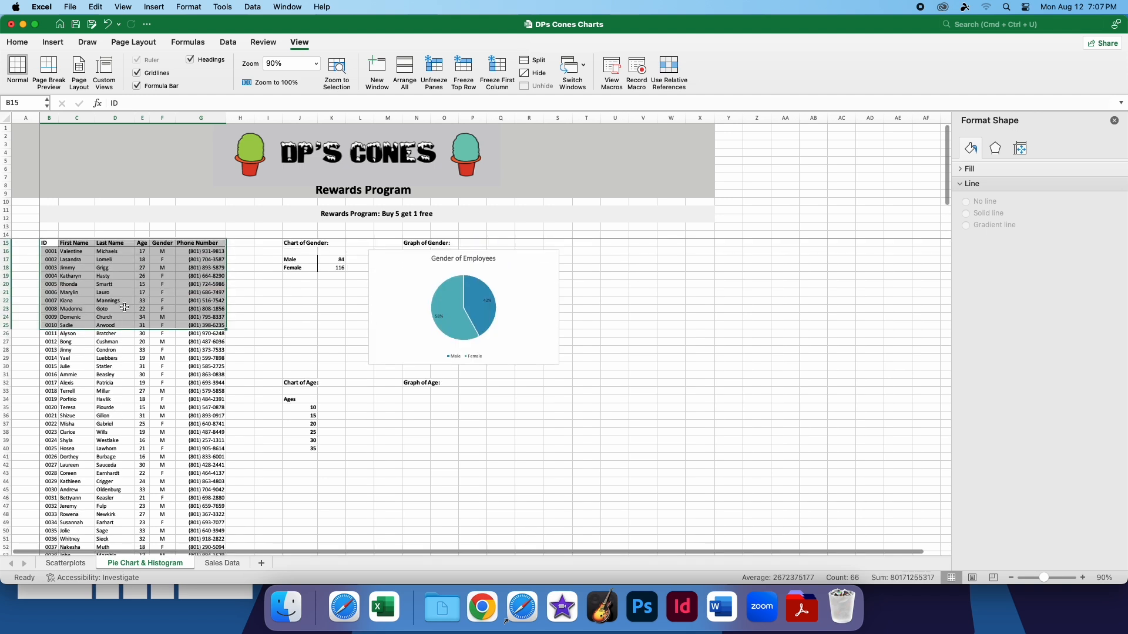
scroll(129, 289, "down", 3)
scroll(129, 289, "up", 3)
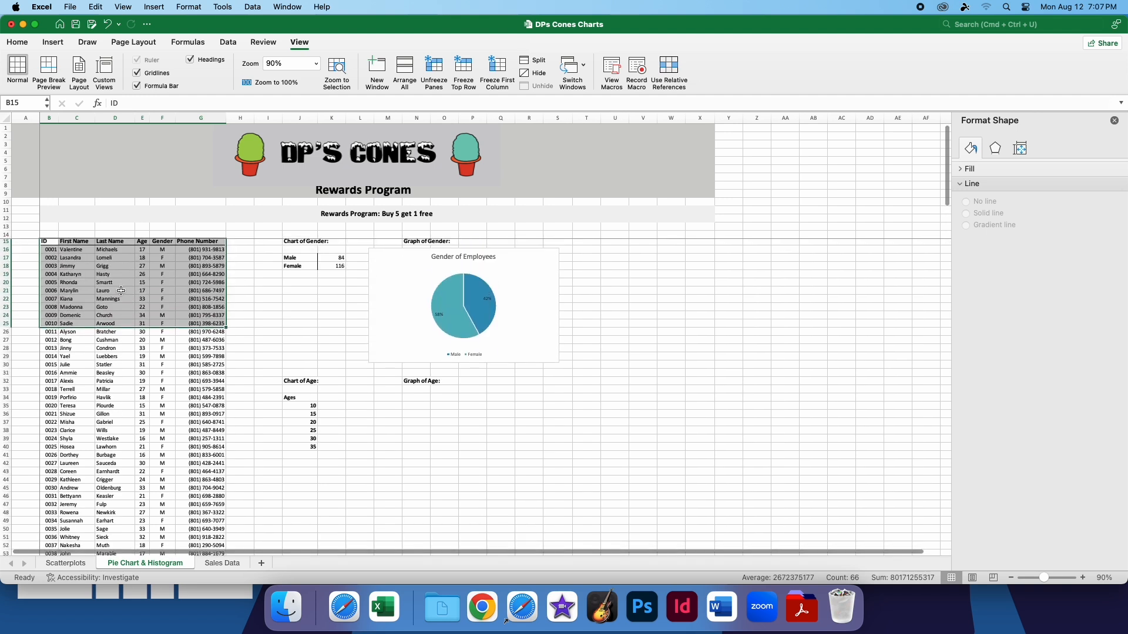
Scroll through the customer list beneath the frozen rows, and unfreeze the panes
left_click(281, 341)
scroll(195, 301, "down", 4)
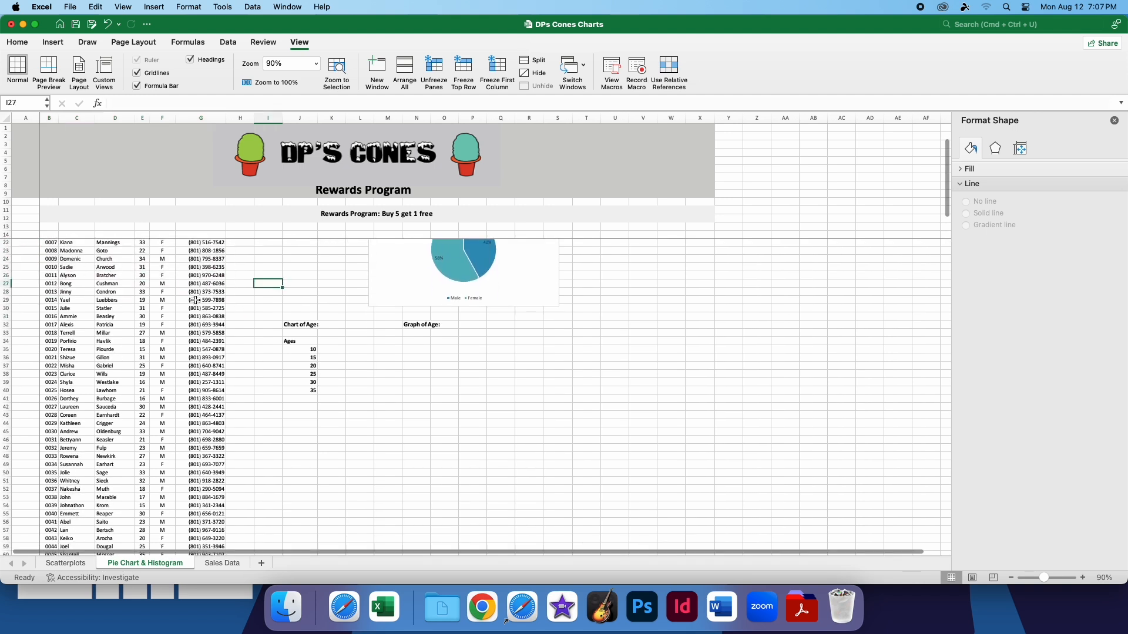
scroll(196, 301, "up", 4)
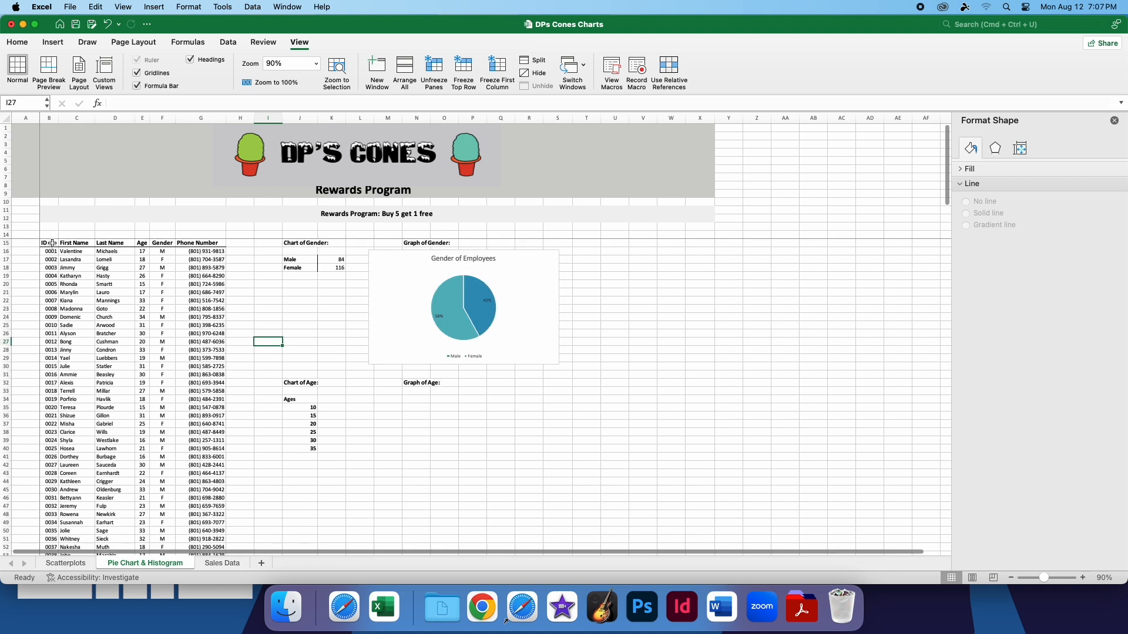
scroll(90, 308, "down", 15)
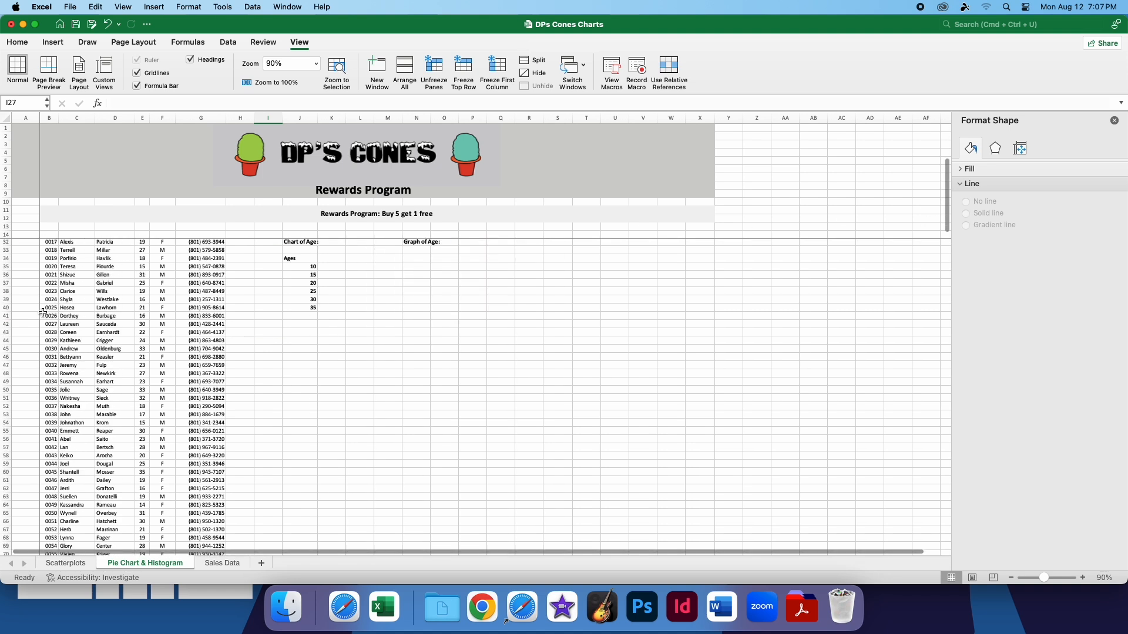
scroll(90, 308, "down", 8)
scroll(53, 331, "down", 15)
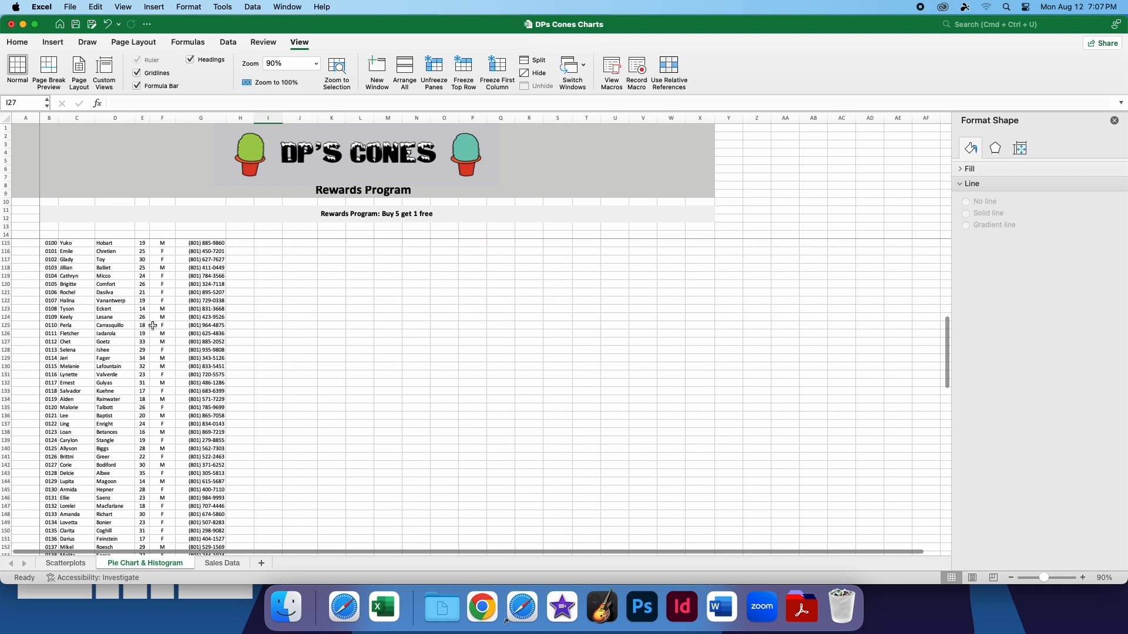
scroll(54, 330, "up", 20)
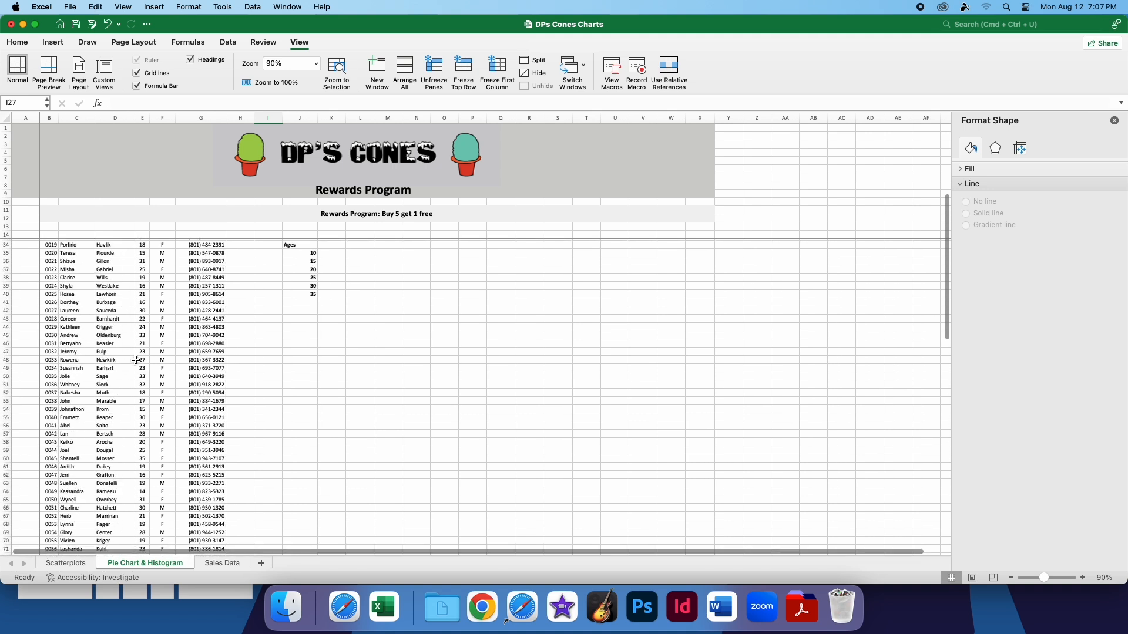
left_click(434, 69)
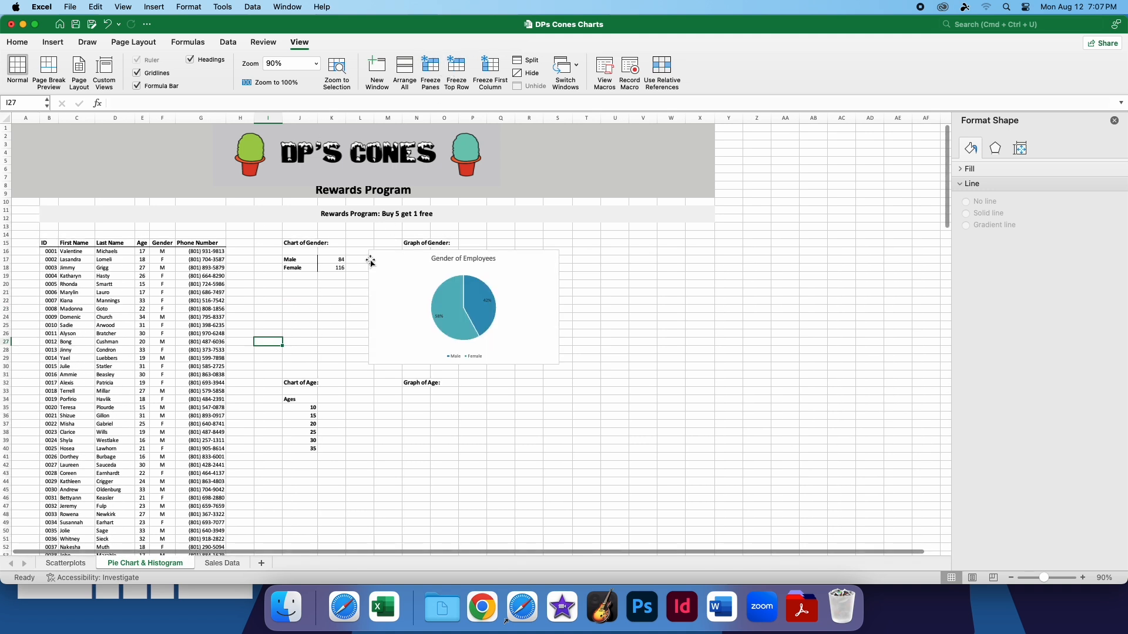
Freeze only the top row, scroll through the customer list, and unfreeze it again
left_click(460, 66)
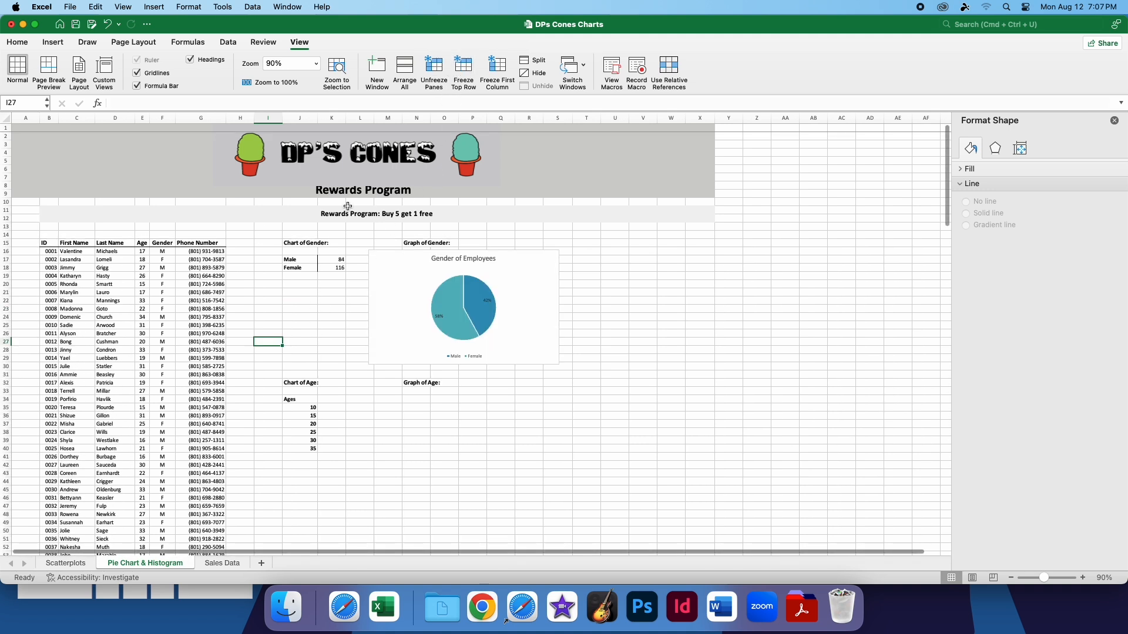
scroll(267, 243, "down", 8)
scroll(267, 243, "down", 15)
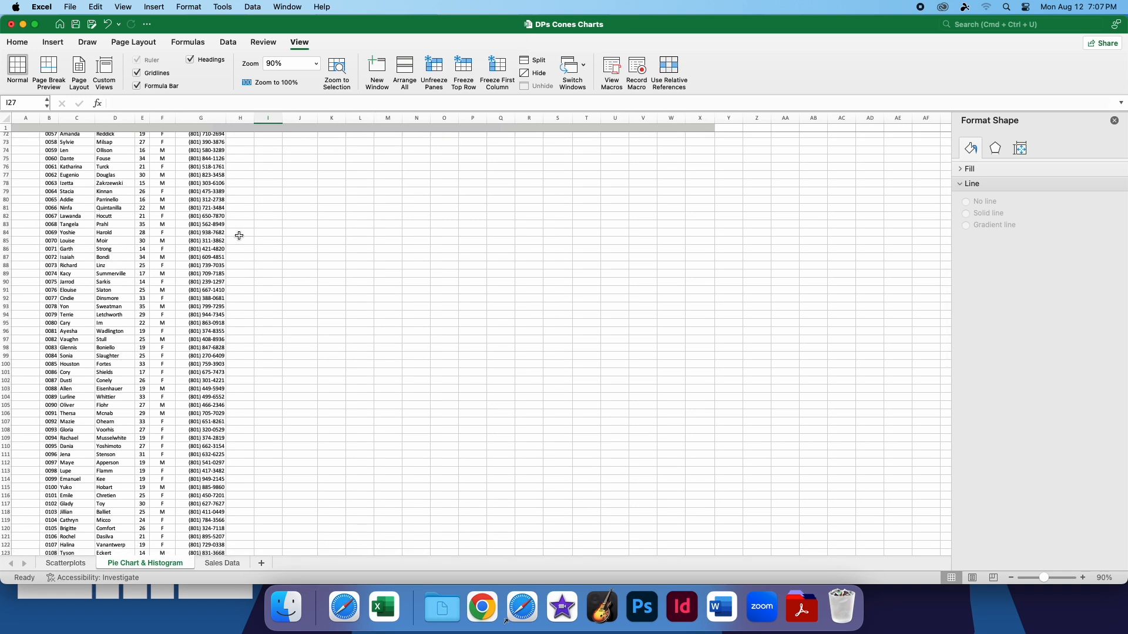
scroll(239, 235, "up", 20)
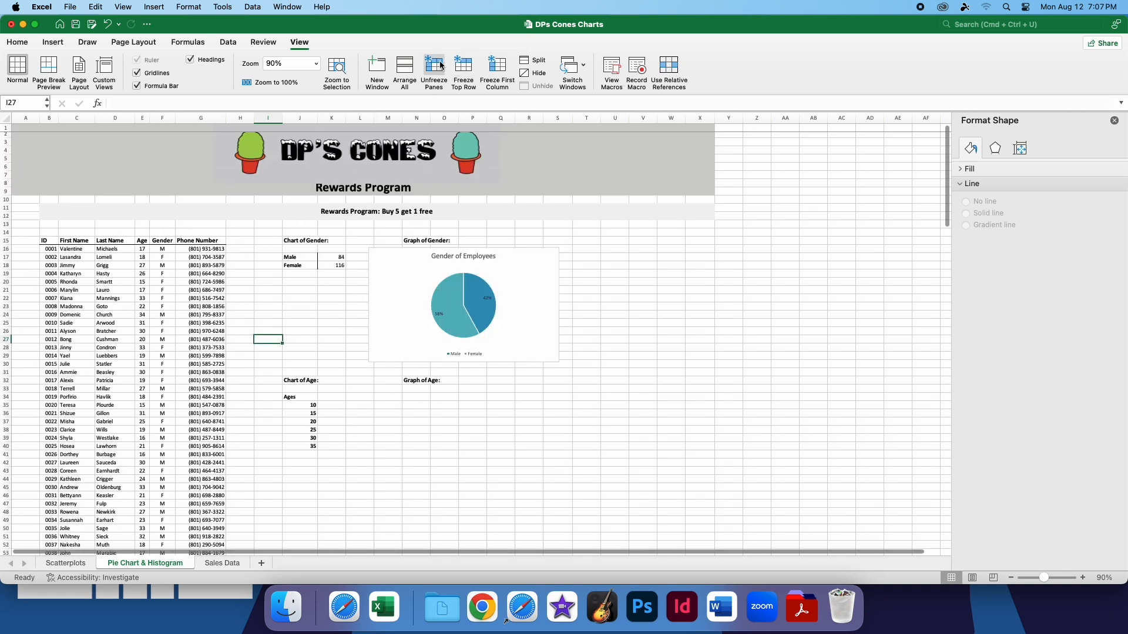
left_click(441, 66)
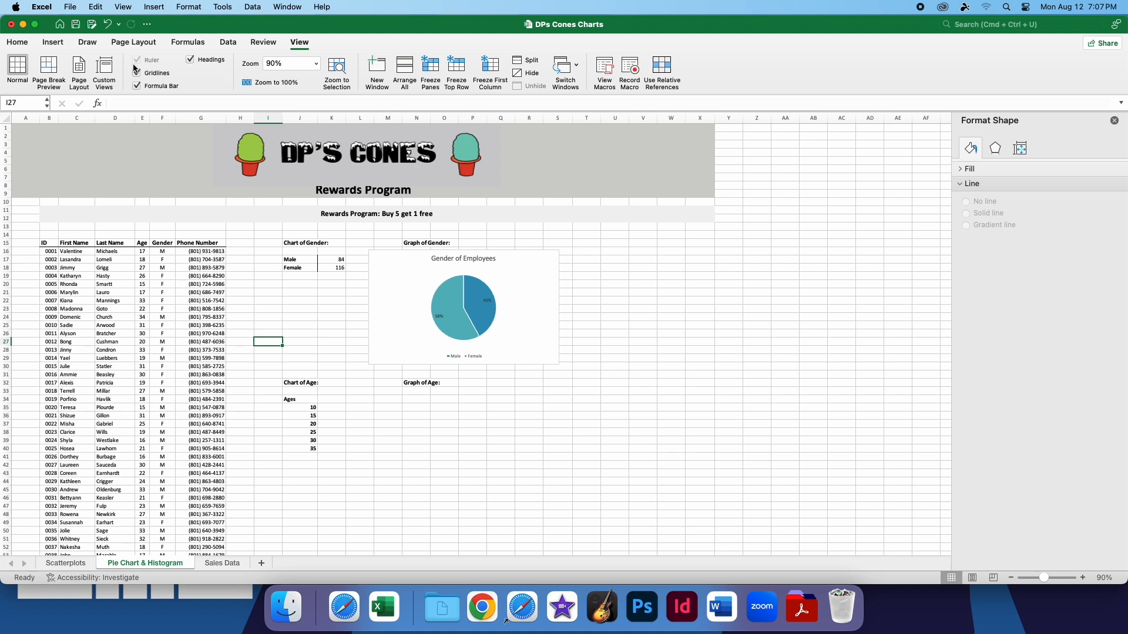
Look over the page margin presets and leave the list without choosing one
left_click(133, 42)
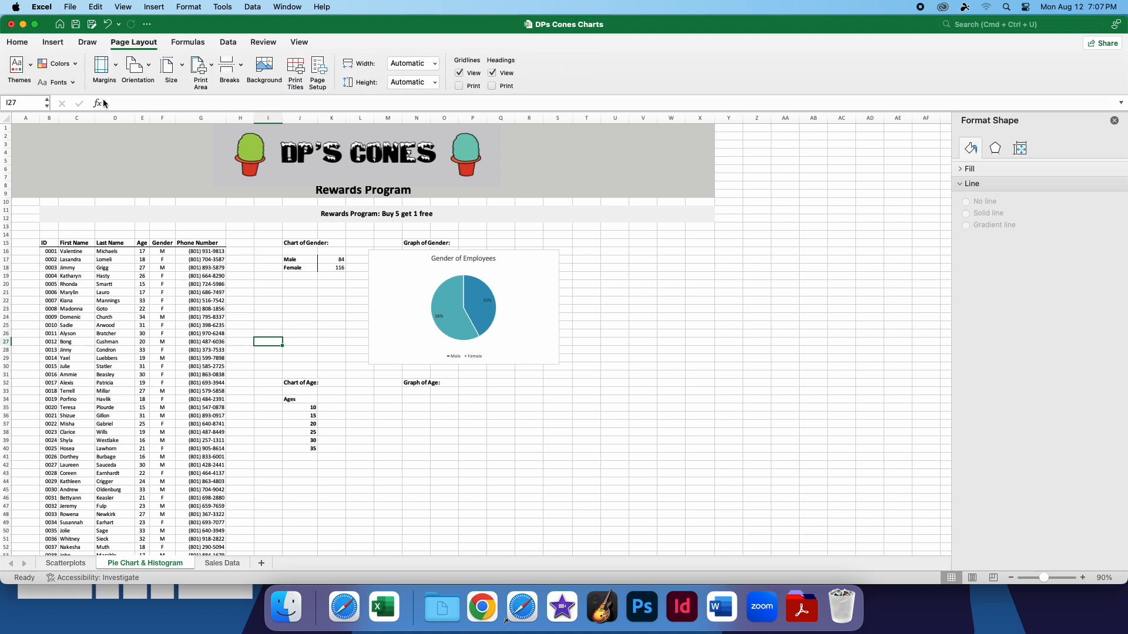
left_click(109, 70)
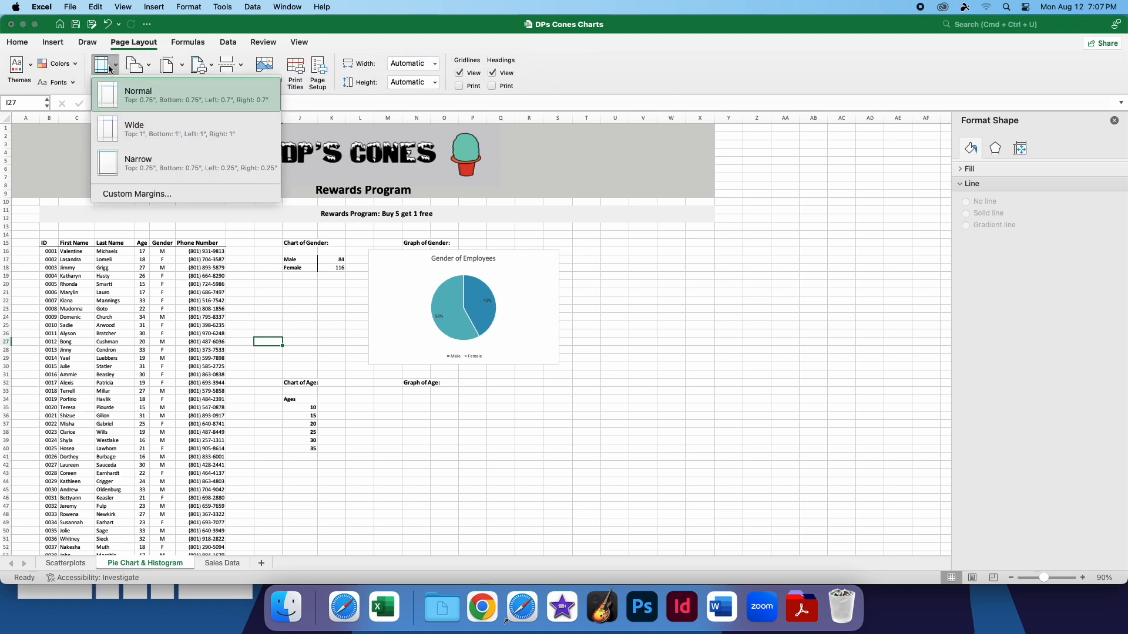
left_click(110, 69)
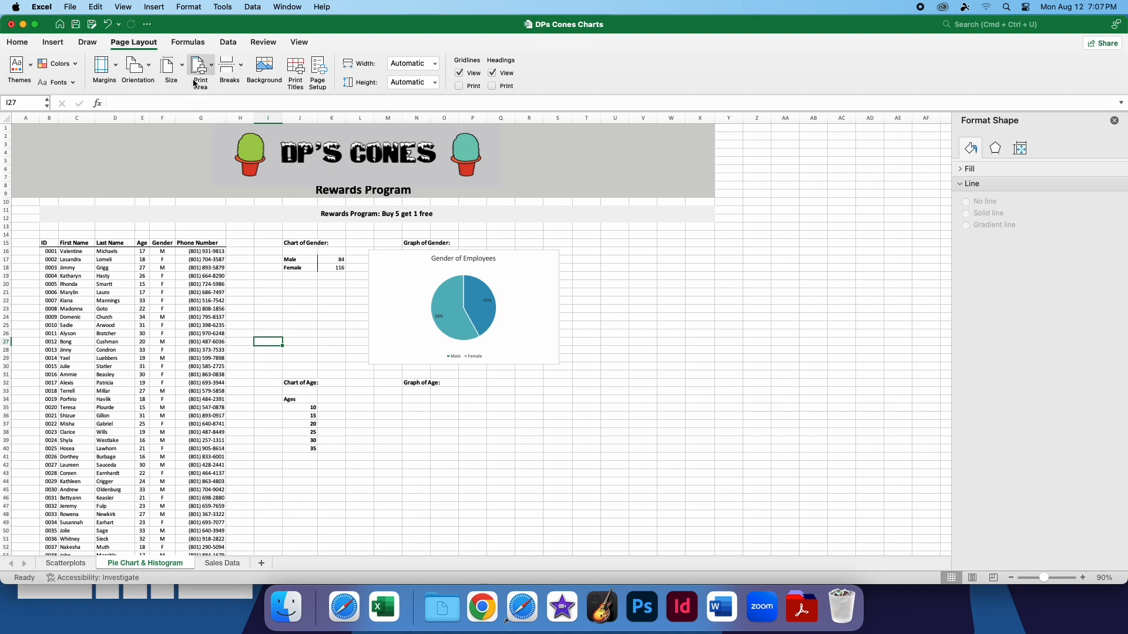
Switch the sheet to Page Break Preview and examine how its content divides across the printed pages
left_click(299, 43)
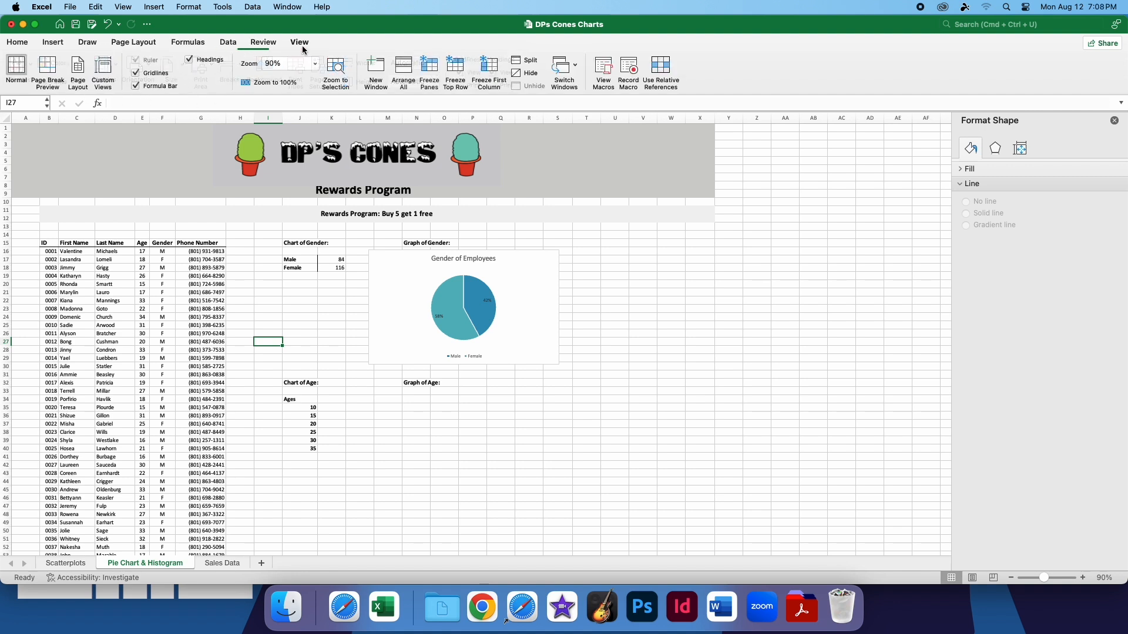
left_click(49, 70)
scroll(161, 280, "down", 3)
scroll(160, 279, "up", 2)
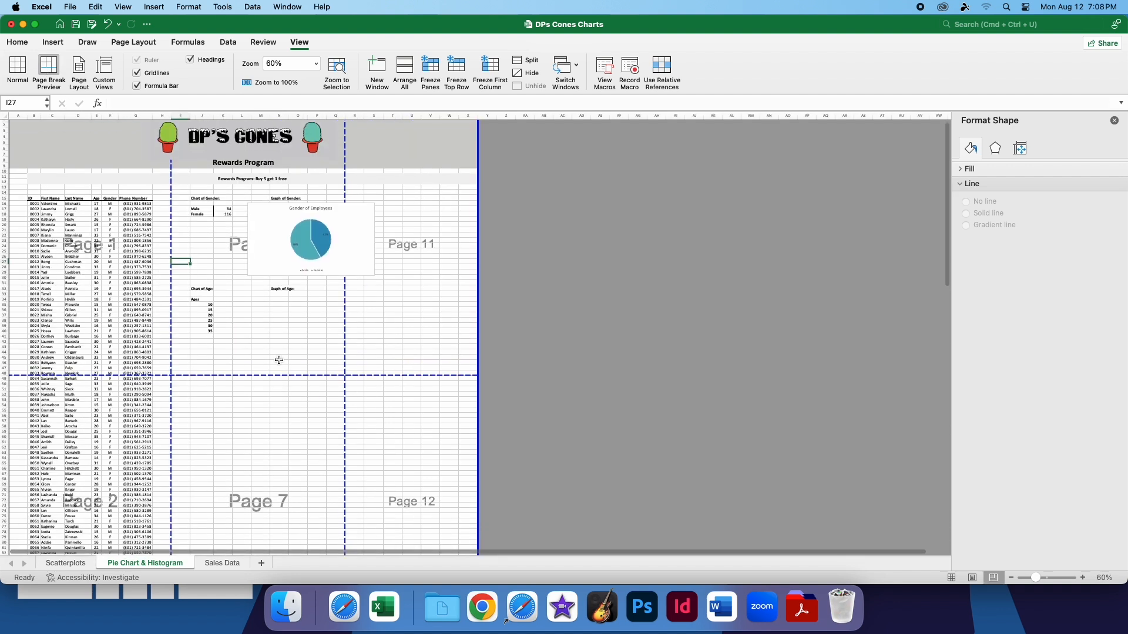
scroll(160, 390, "down", 10)
scroll(160, 390, "down", 4)
scroll(161, 391, "up", 10)
scroll(166, 390, "up", 3)
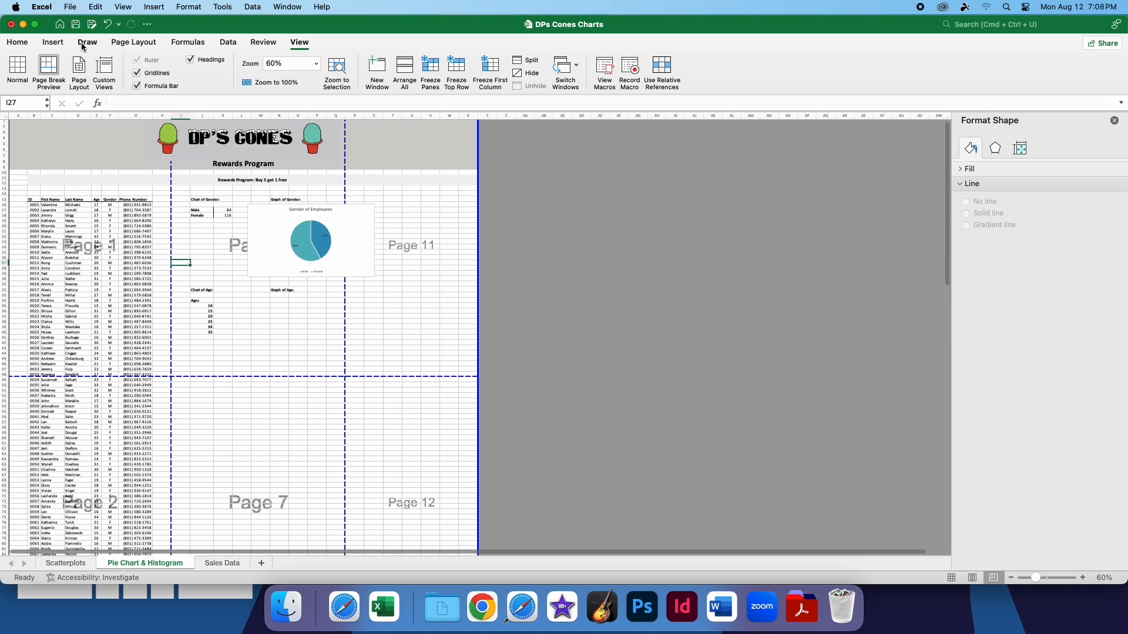
left_click(62, 41)
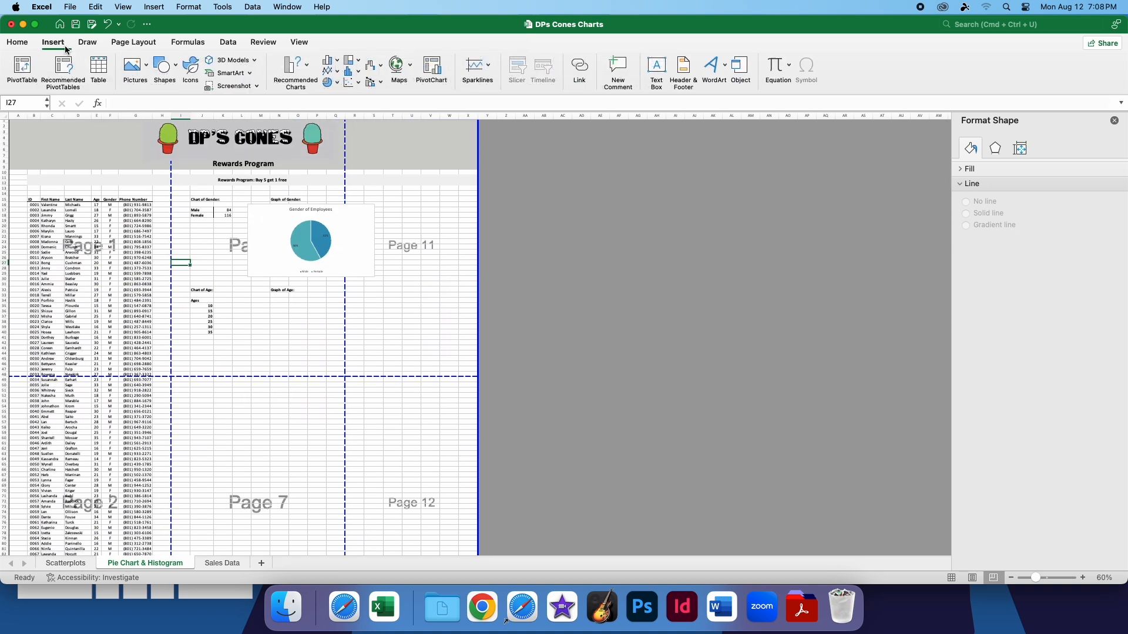
Try the Wide and Narrow page margins on the sheet, and return the margins to Normal
left_click(134, 42)
left_click(113, 74)
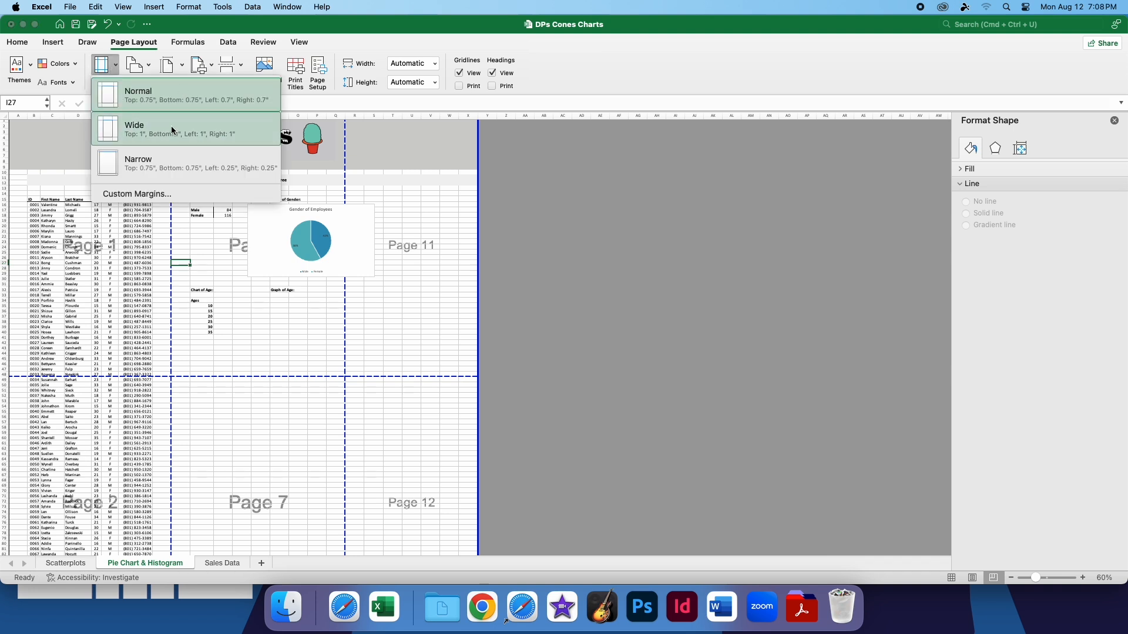
left_click(206, 117)
left_click(105, 69)
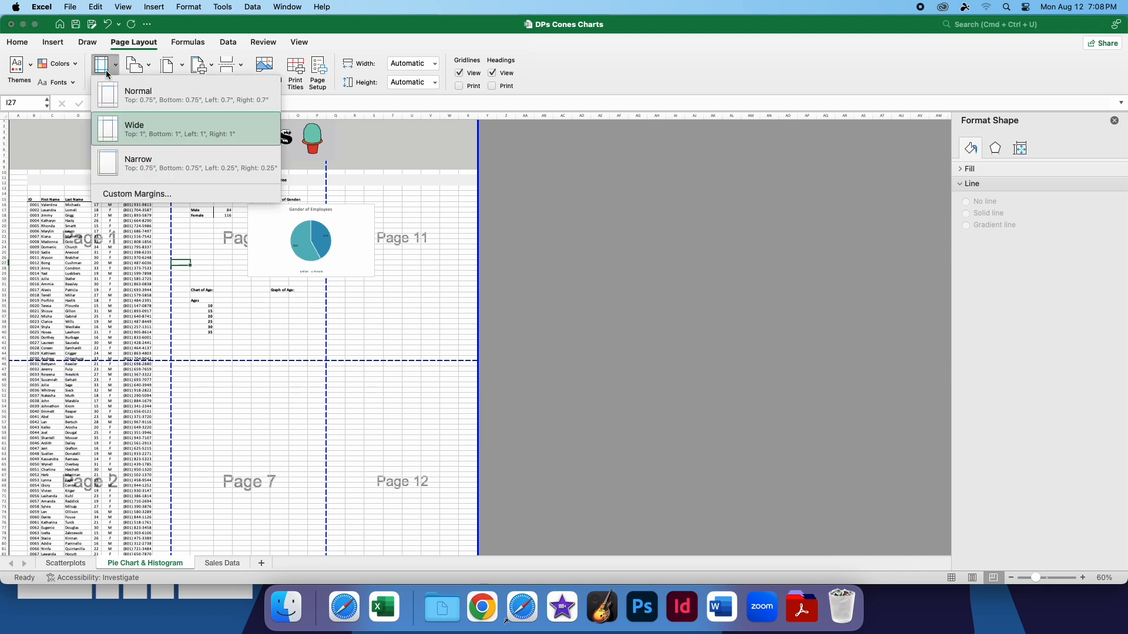
left_click(148, 160)
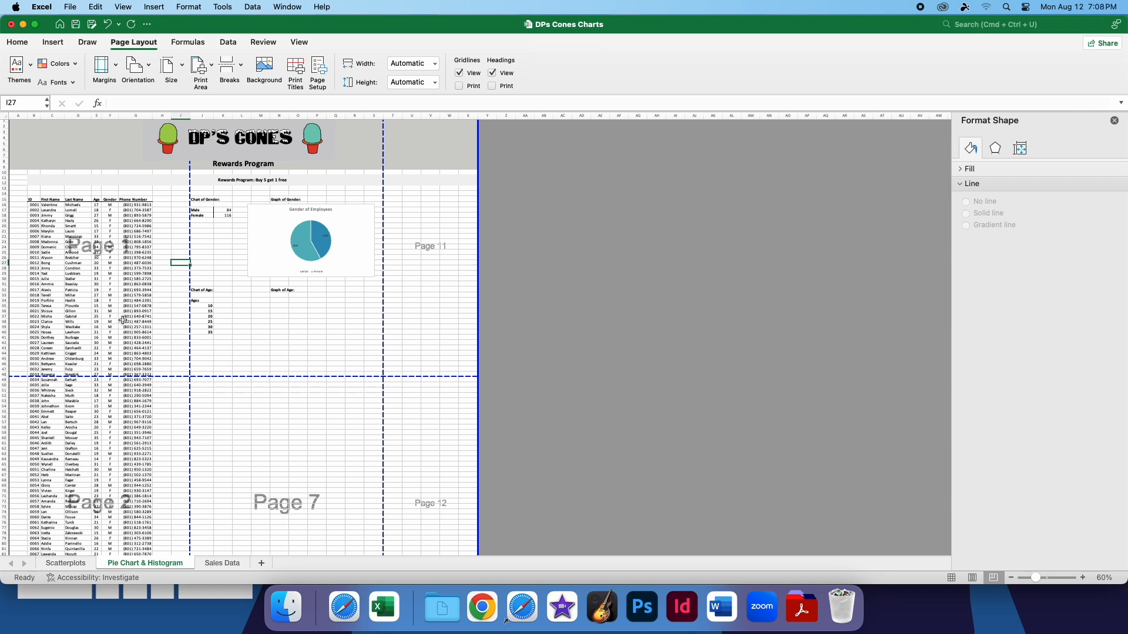
left_click(104, 65)
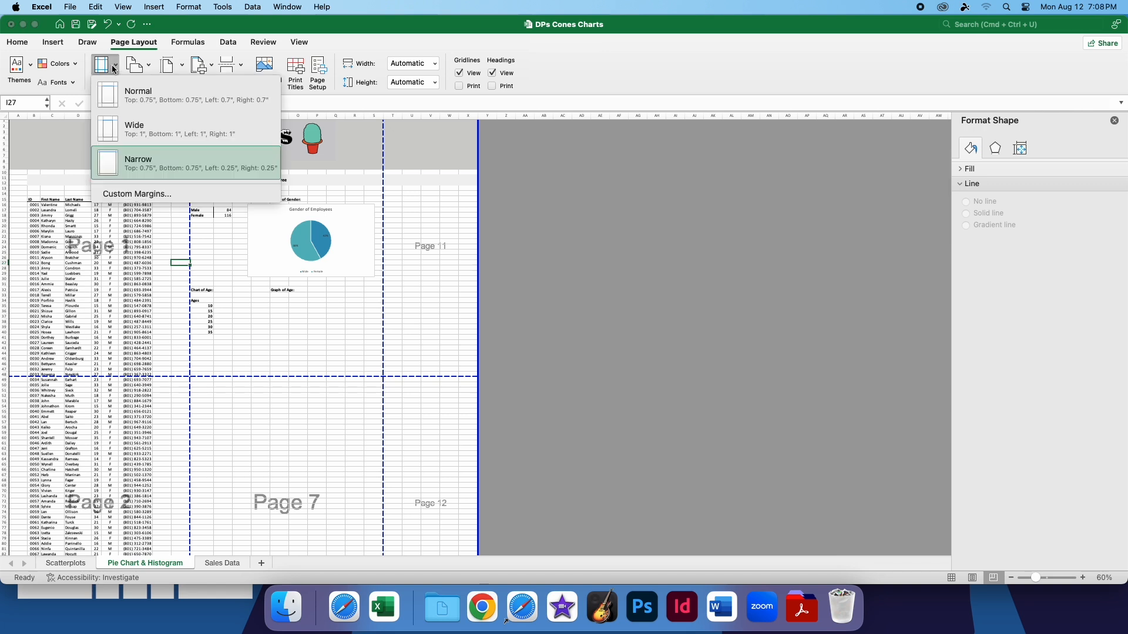
left_click(162, 99)
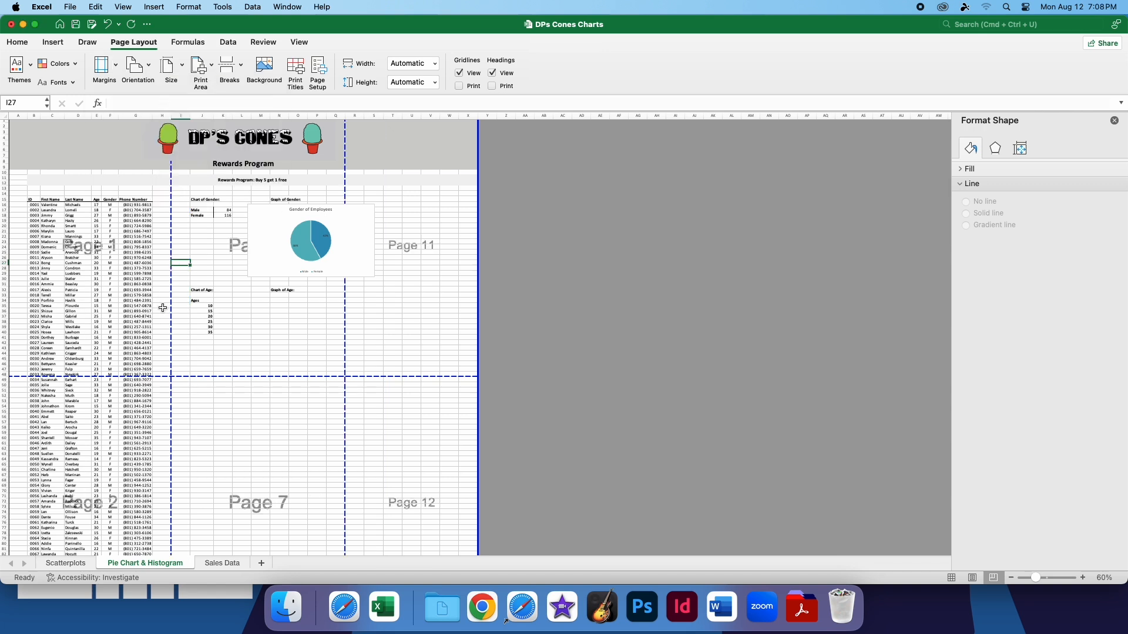
Try the Landscape page orientation and return the sheet to Portrait
left_click(140, 65)
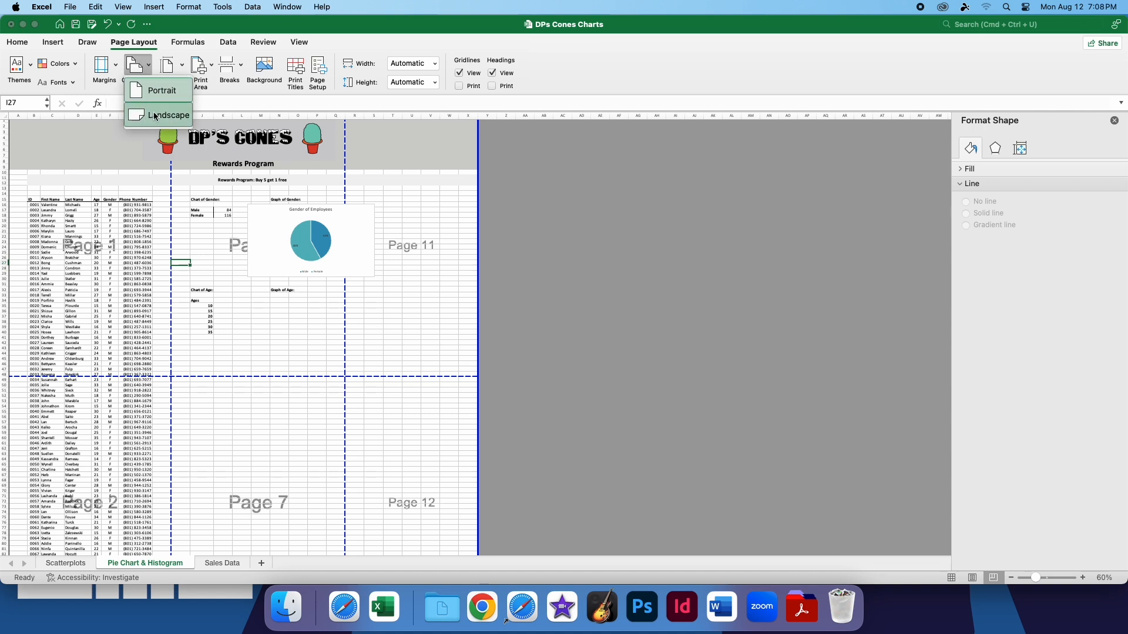
left_click(149, 118)
left_click(151, 73)
left_click(150, 115)
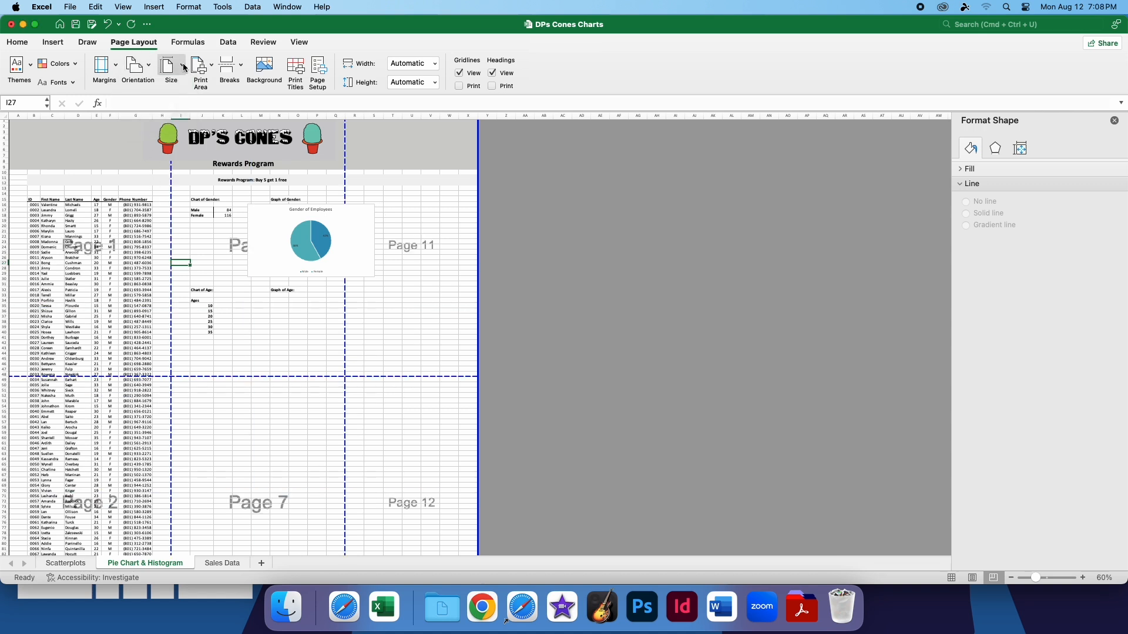
Browse the available paper sizes and choose Letter 8½ x 11 in
left_click(170, 65)
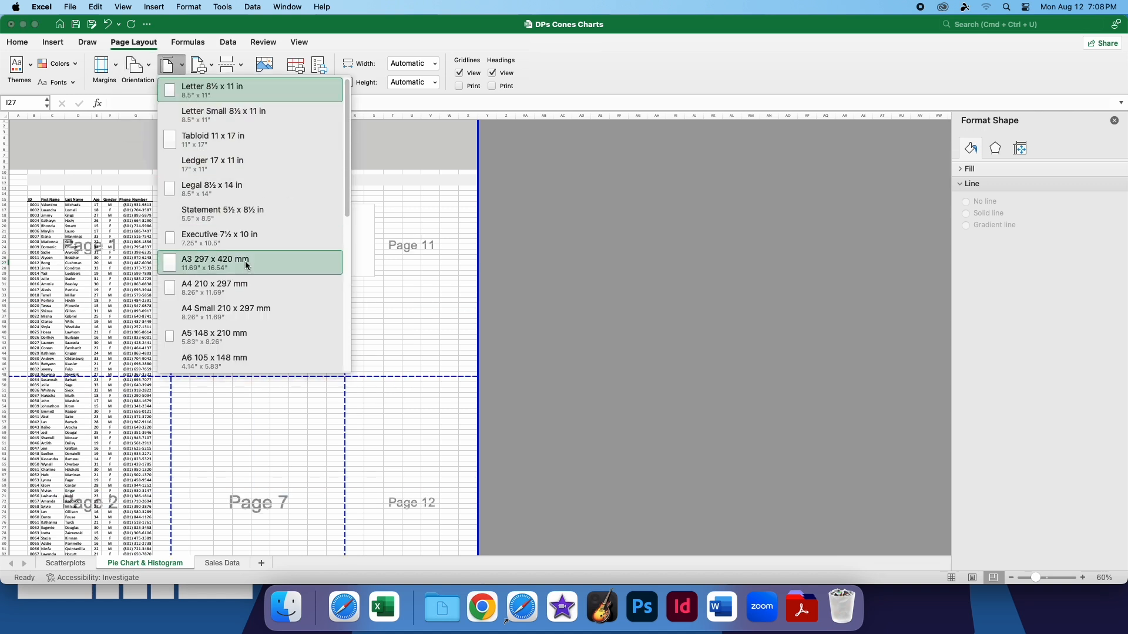
scroll(245, 262, "down", 5)
scroll(242, 267, "up", 4)
scroll(241, 267, "up", 1)
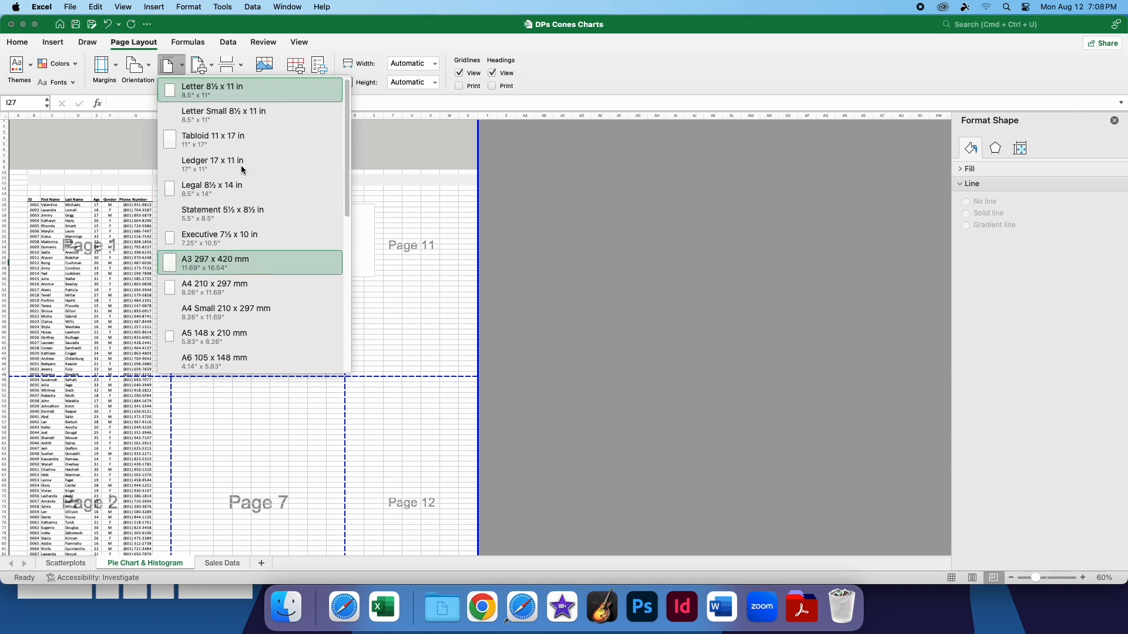
left_click(230, 94)
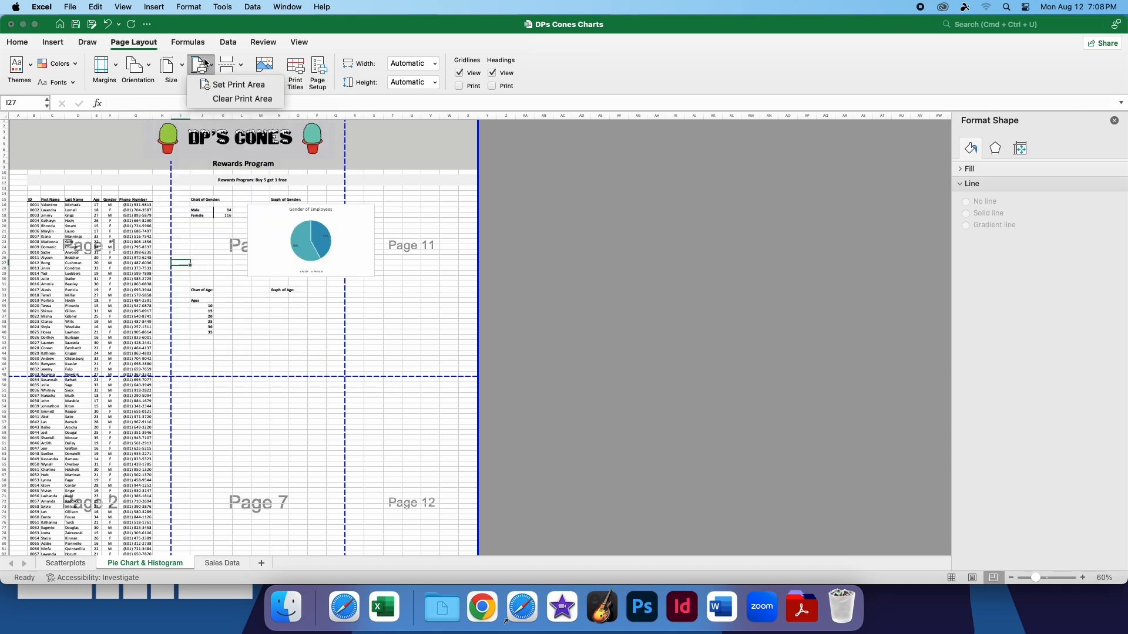
Insert a horizontal page break above row 35, using the selected row 35 cells from column A to the first vertical page break
left_click(238, 70)
left_click(238, 70)
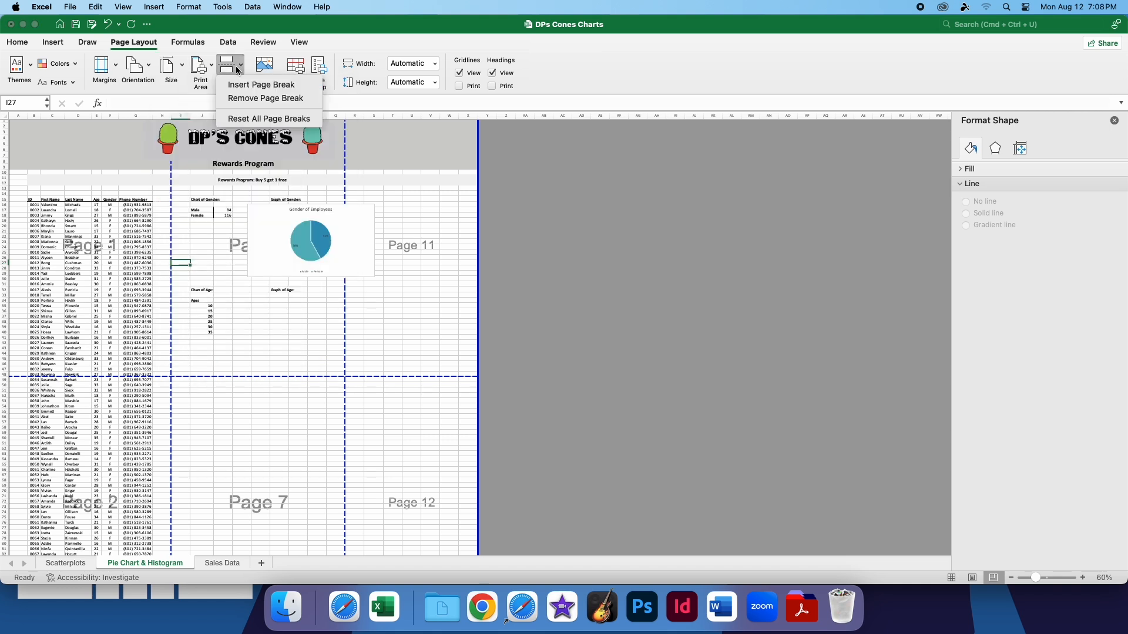
left_click(116, 207)
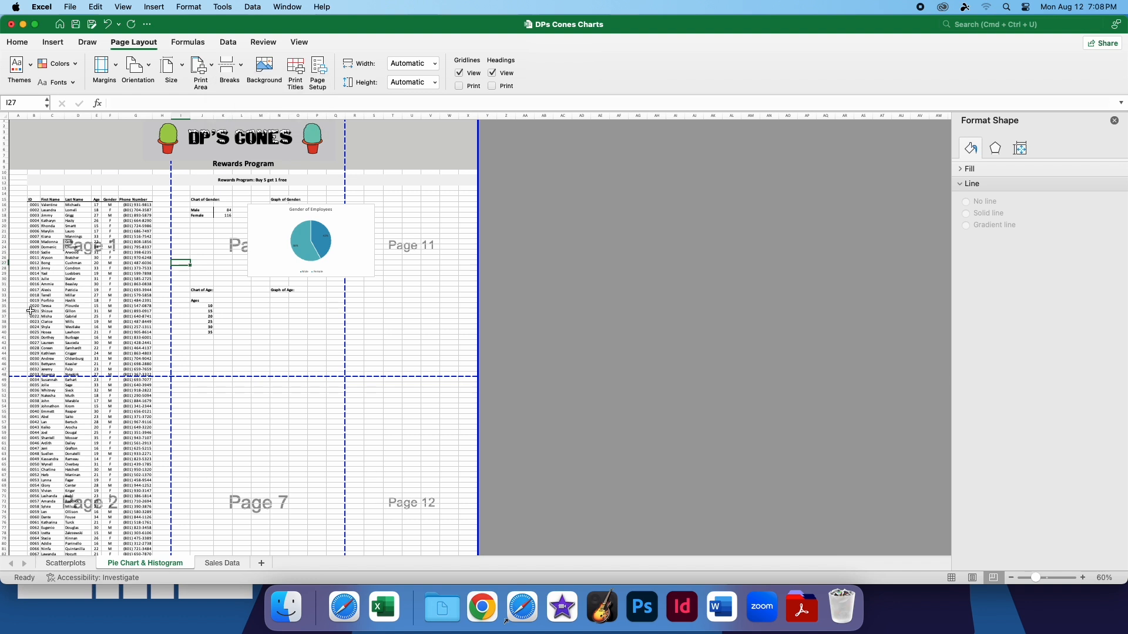
left_click(30, 306)
left_click_drag(22, 307, 171, 309)
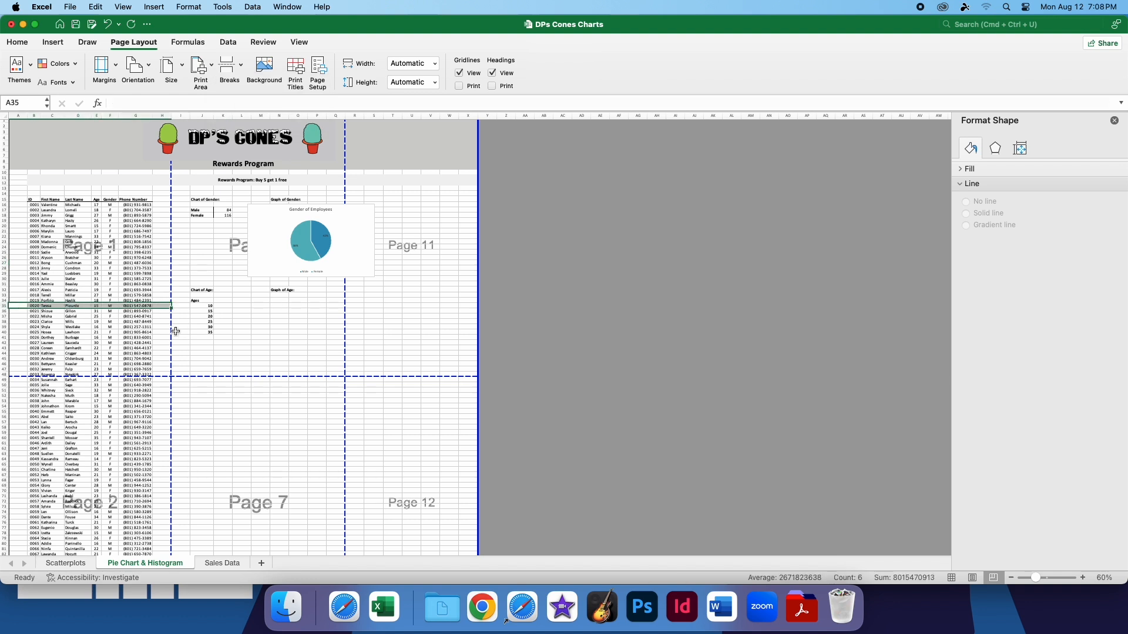
left_click(228, 67)
left_click(236, 86)
left_click(179, 334)
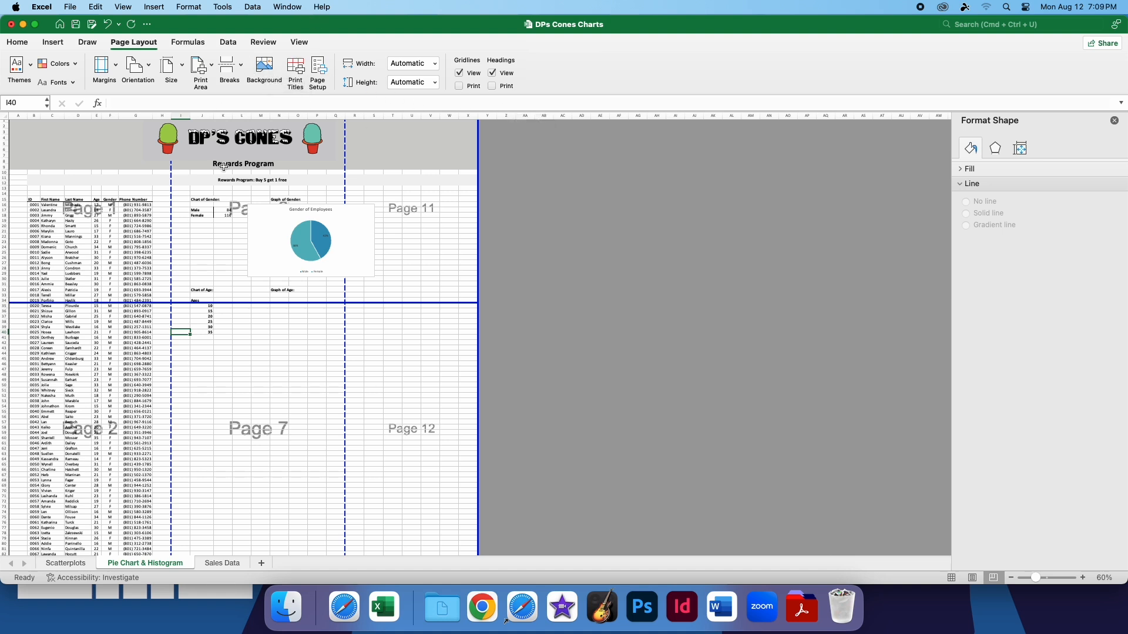
Apply the Feathered theme to the workbook
left_click(21, 66)
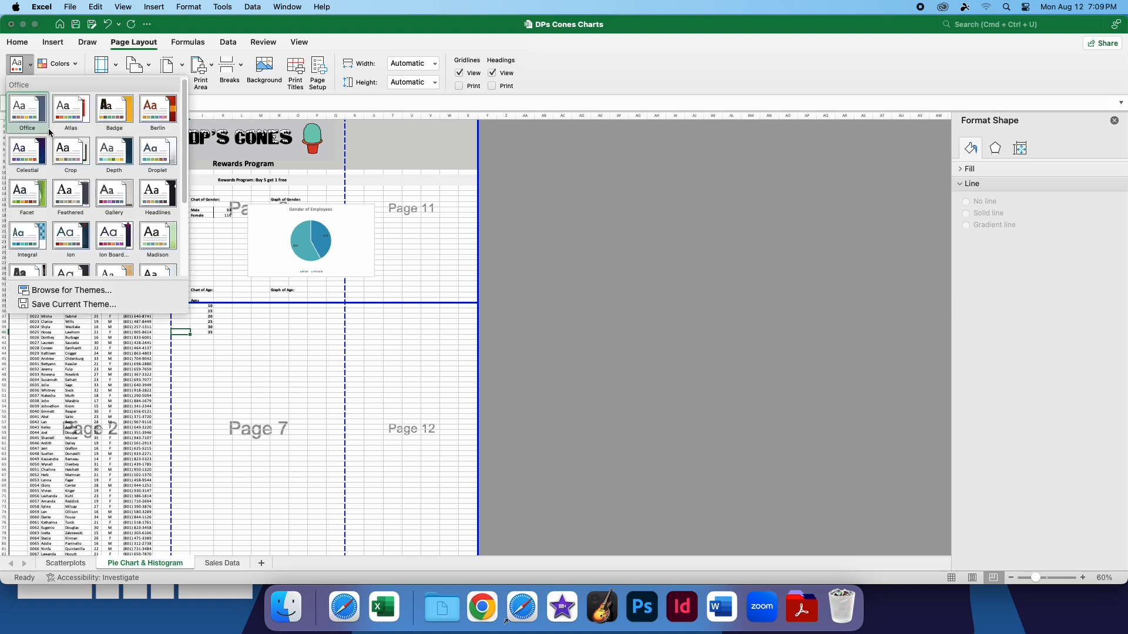
left_click(77, 200)
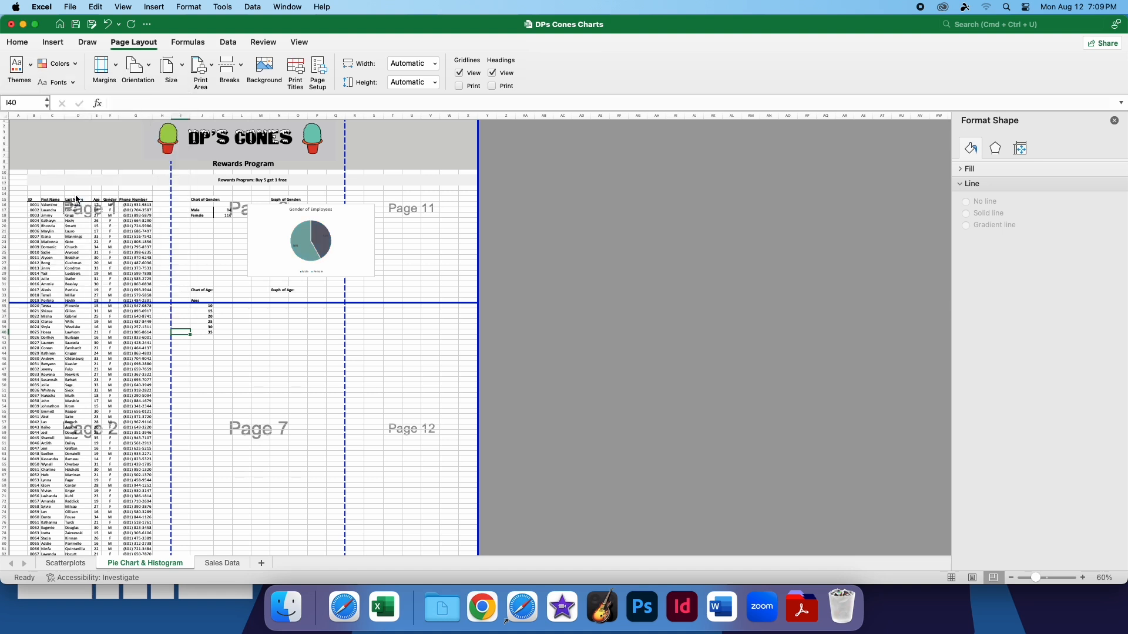
Try the Berlin theme on the workbook and undo it
left_click(27, 69)
left_click(141, 126)
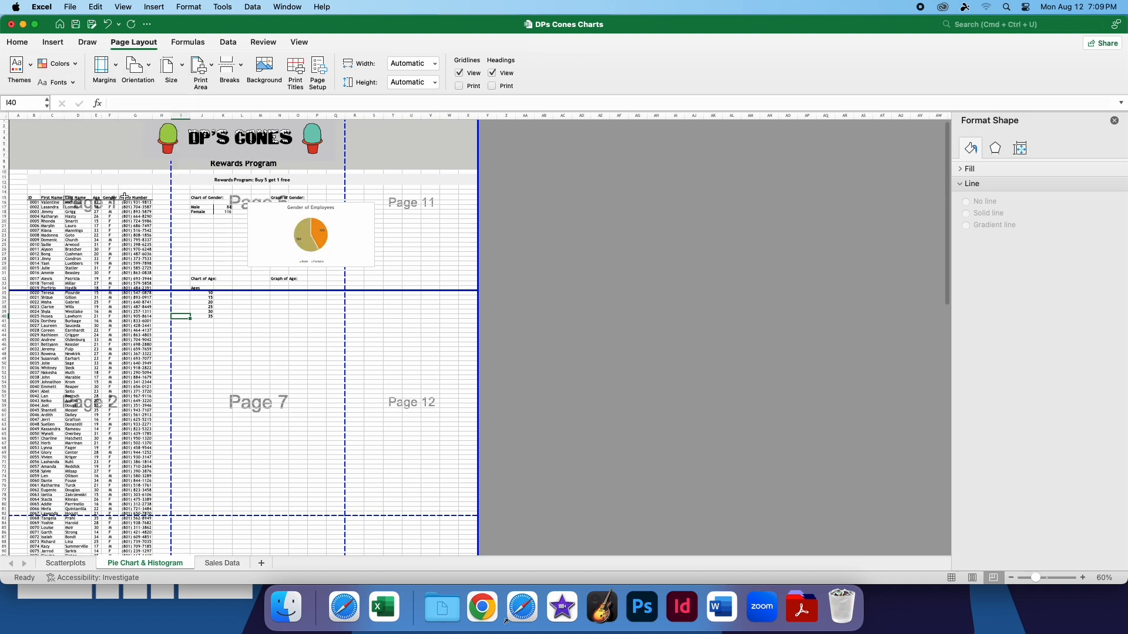
key("super+z")
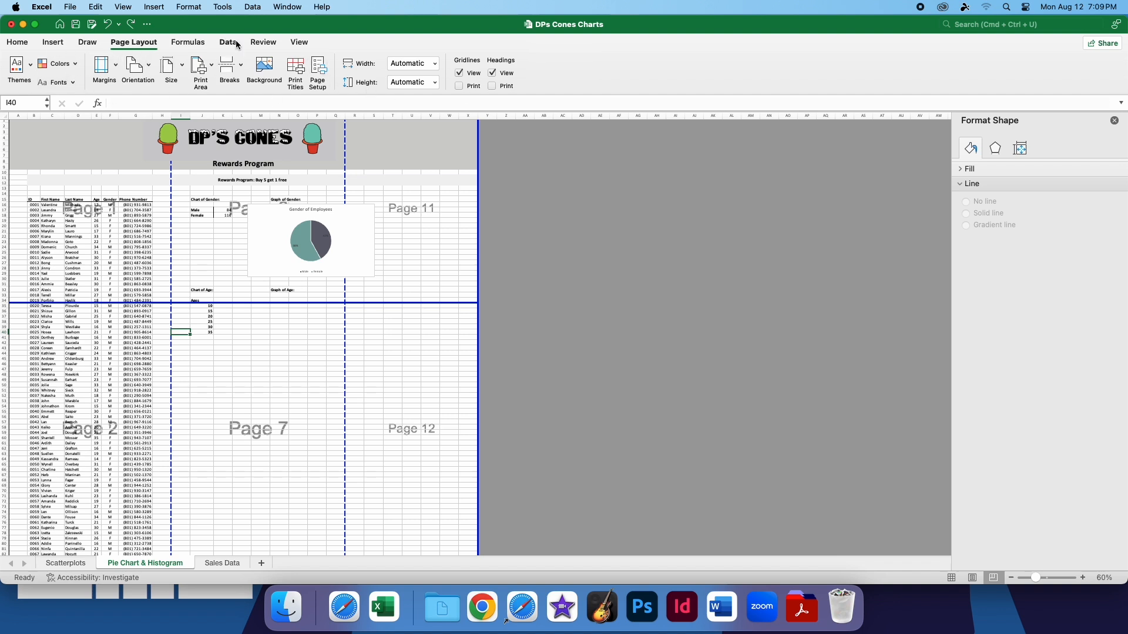
Open the print settings, examine the page previews and margin options, and cancel without printing
left_click(300, 43)
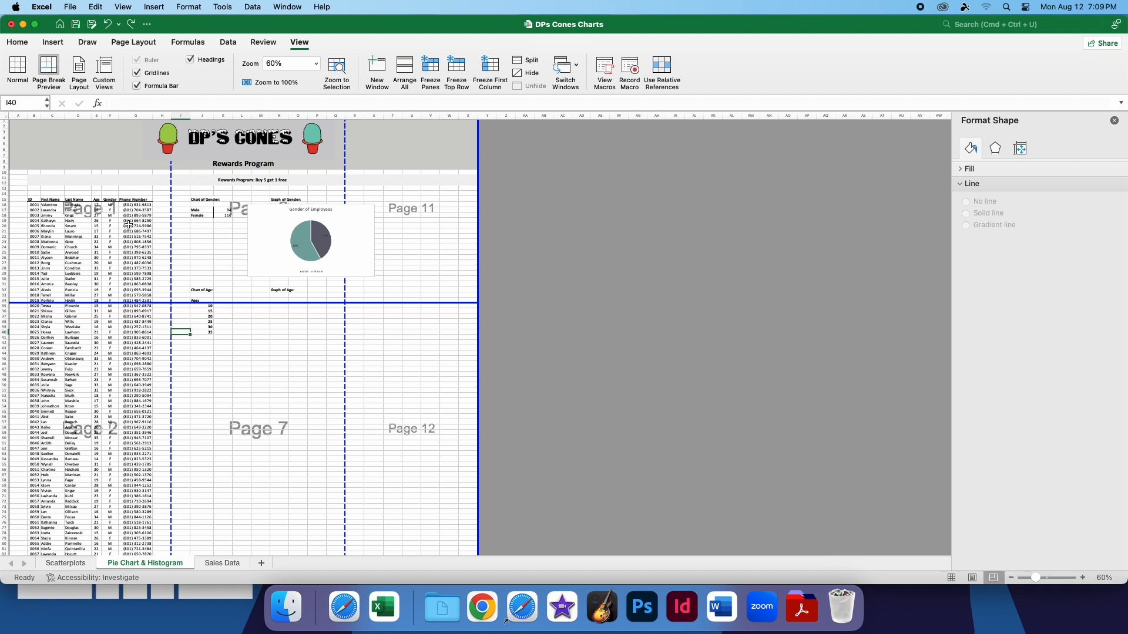
left_click(71, 7)
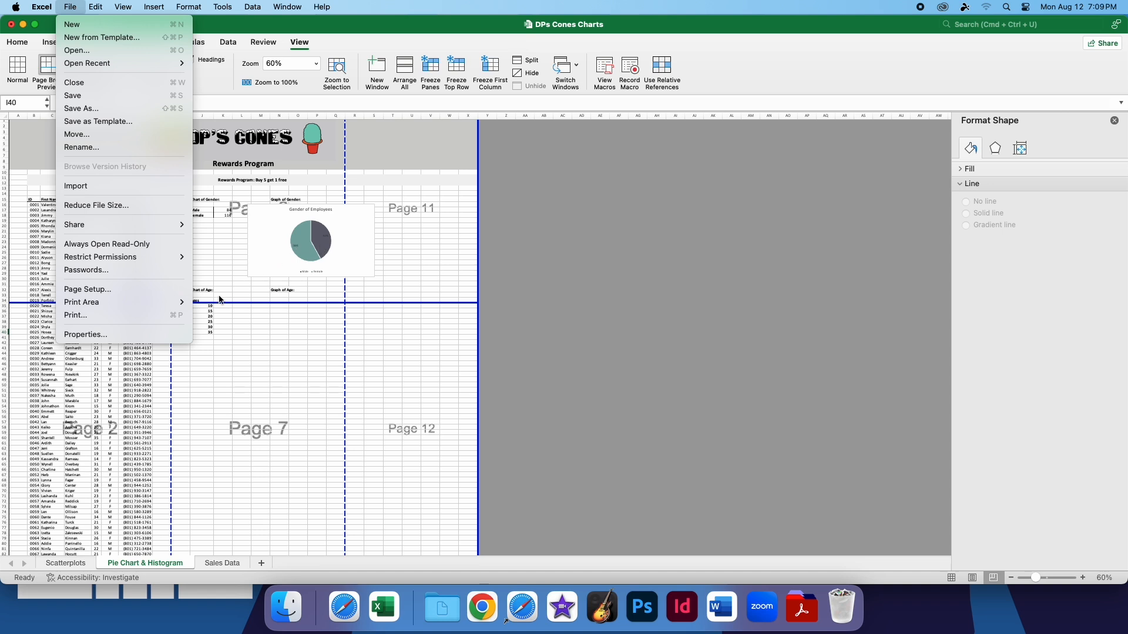
left_click(124, 316)
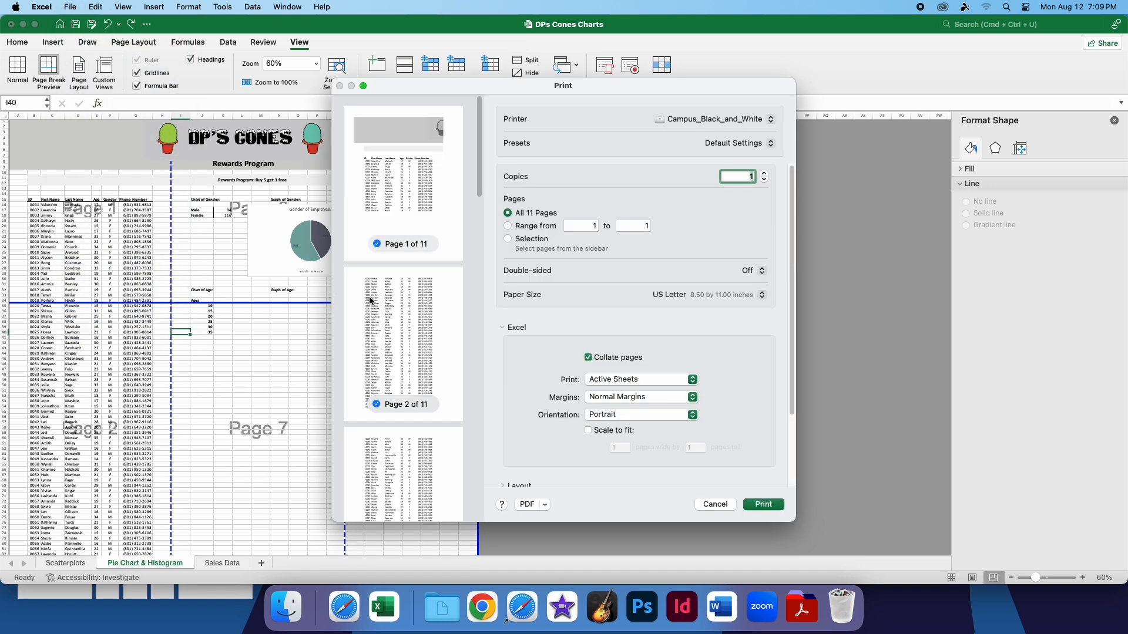
scroll(371, 350, "up", 3)
left_click_drag(335, 79, 474, 46)
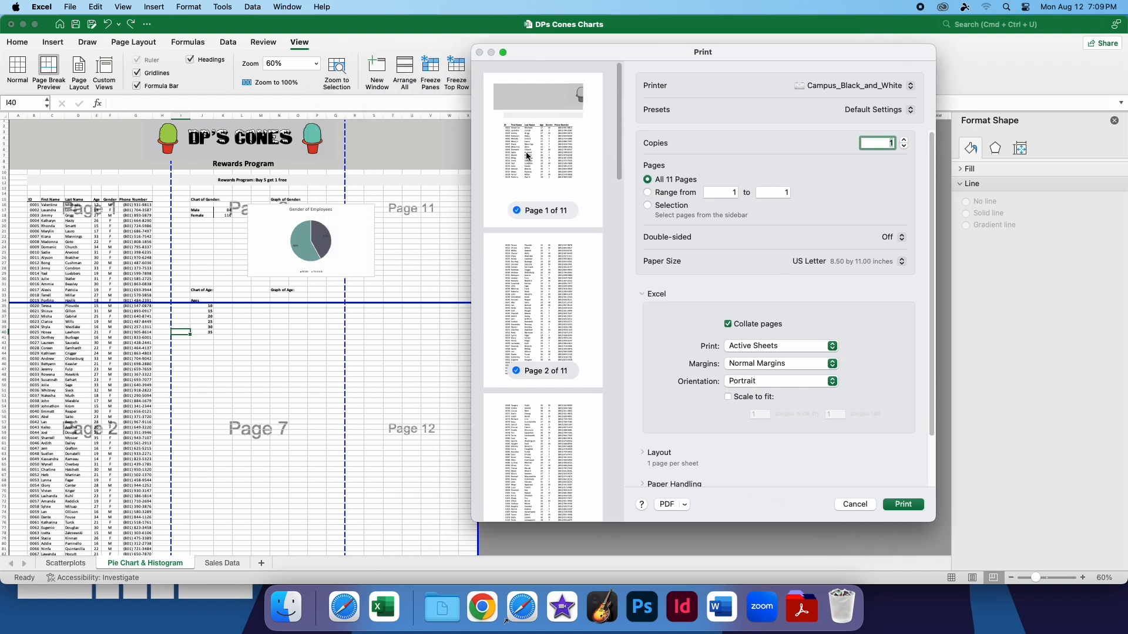
left_click_drag(632, 54, 523, 74)
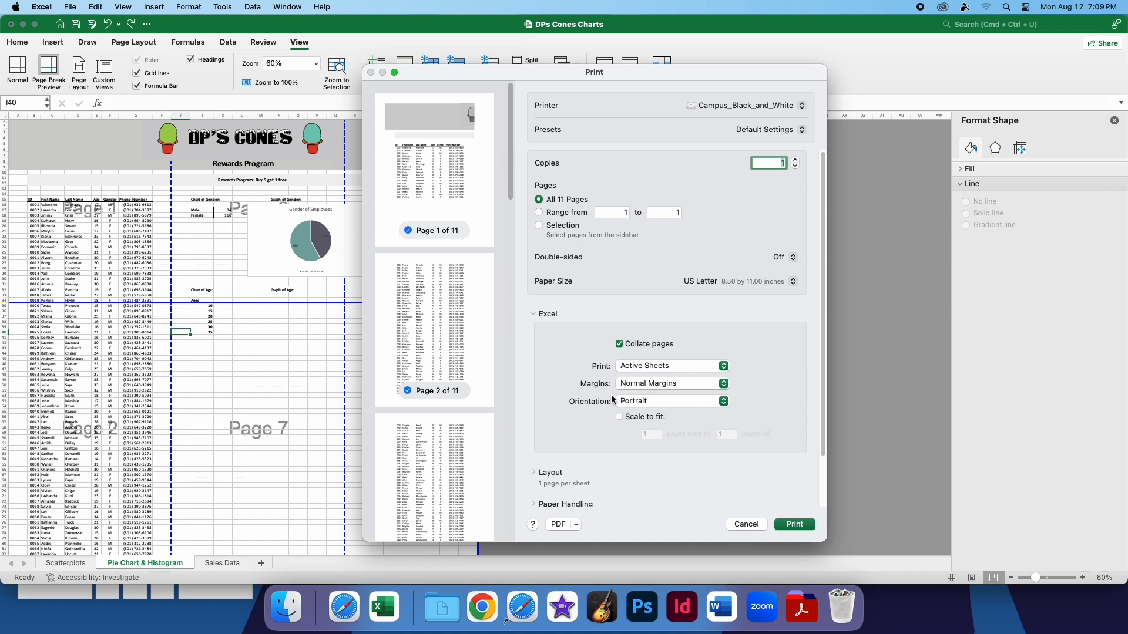
left_click(666, 389)
left_click(694, 384)
left_click(746, 524)
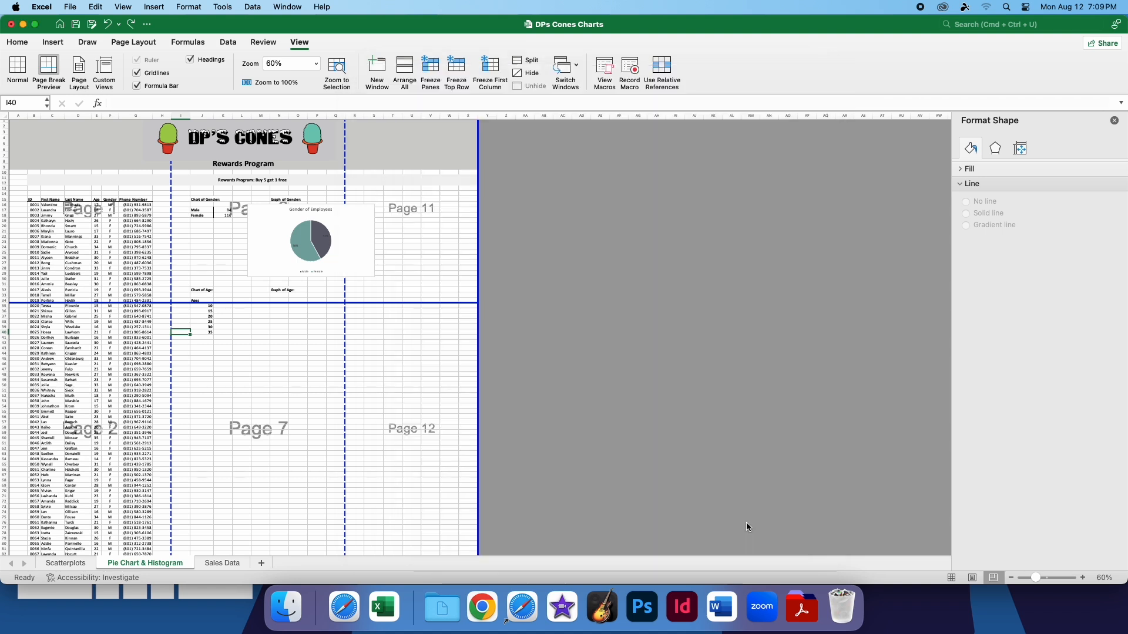
Switch to the Sales Data sheet, look through its monthly flavor sales, and close the Format Shape pane
left_click(18, 43)
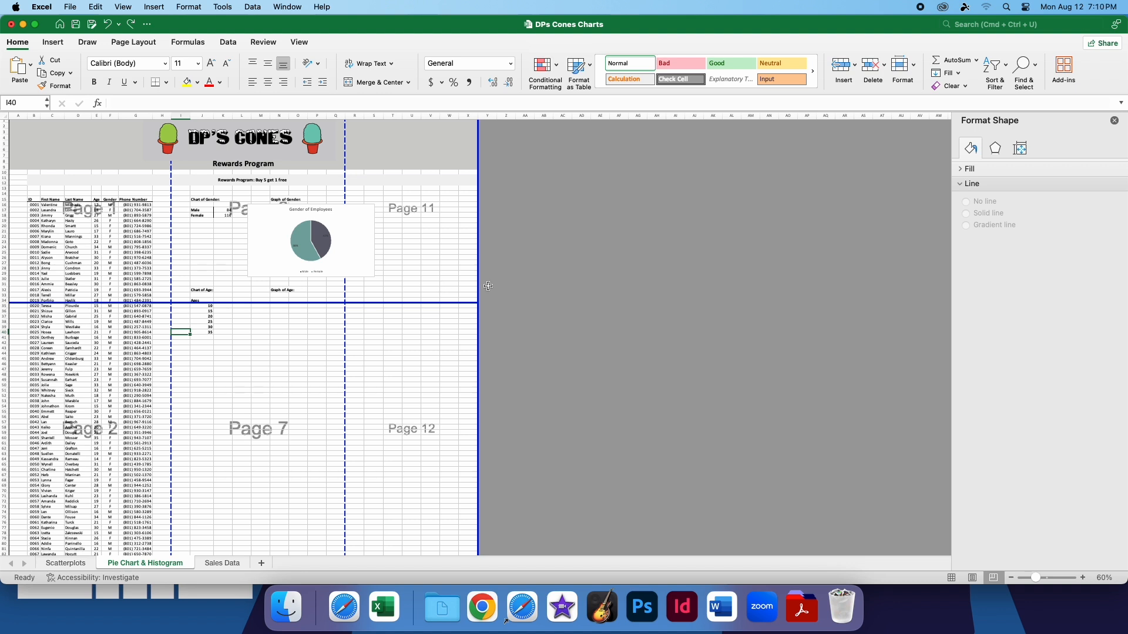
left_click(224, 563)
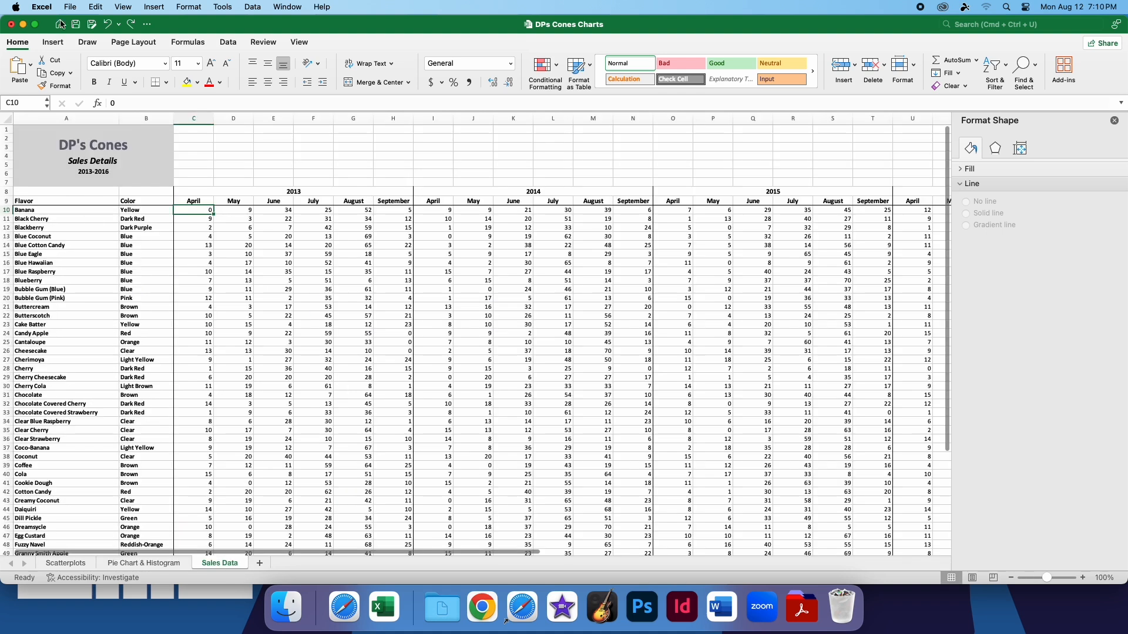
scroll(254, 403, "down", 6)
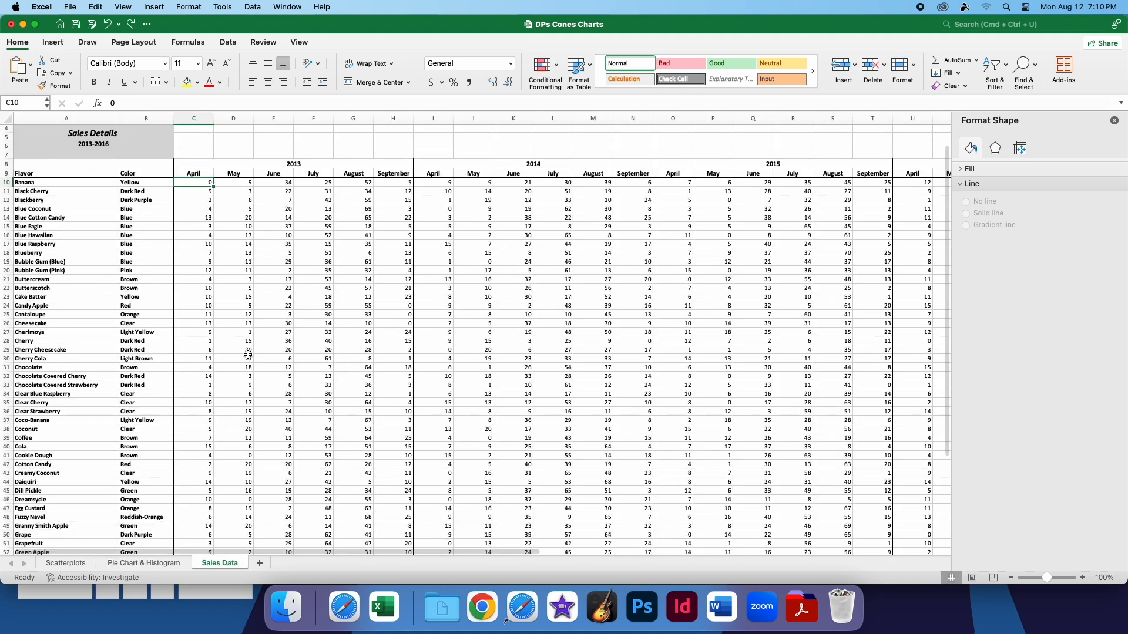
scroll(254, 359, "up", 6)
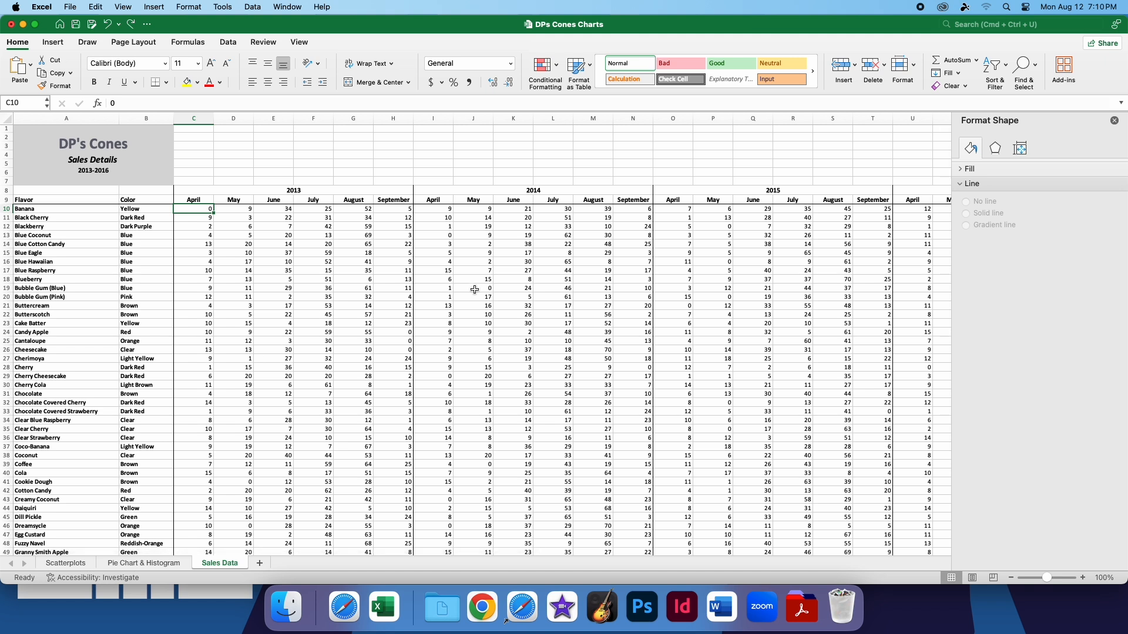
left_click(1115, 122)
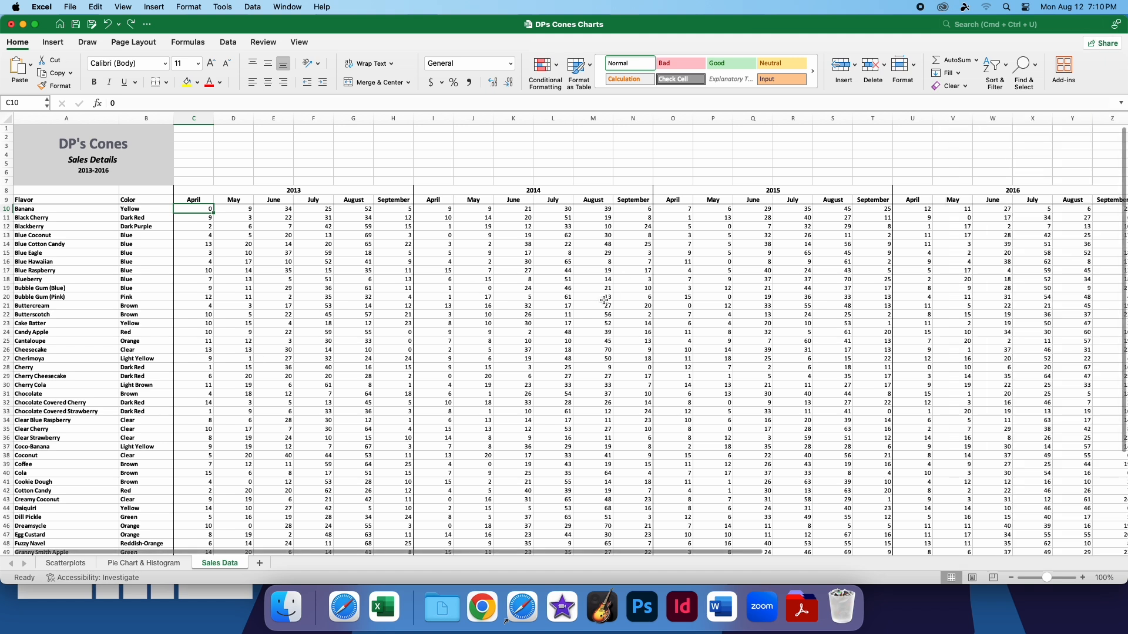
scroll(600, 305, "down", 5)
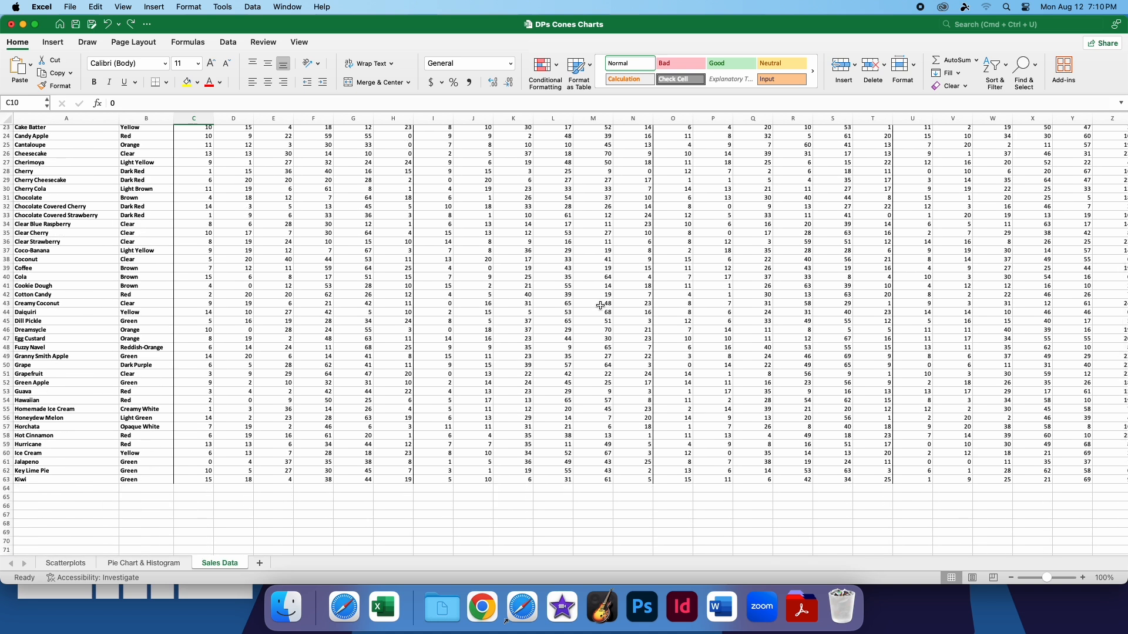
Look over the recommended charts for the sales data without inserting one
left_click(52, 41)
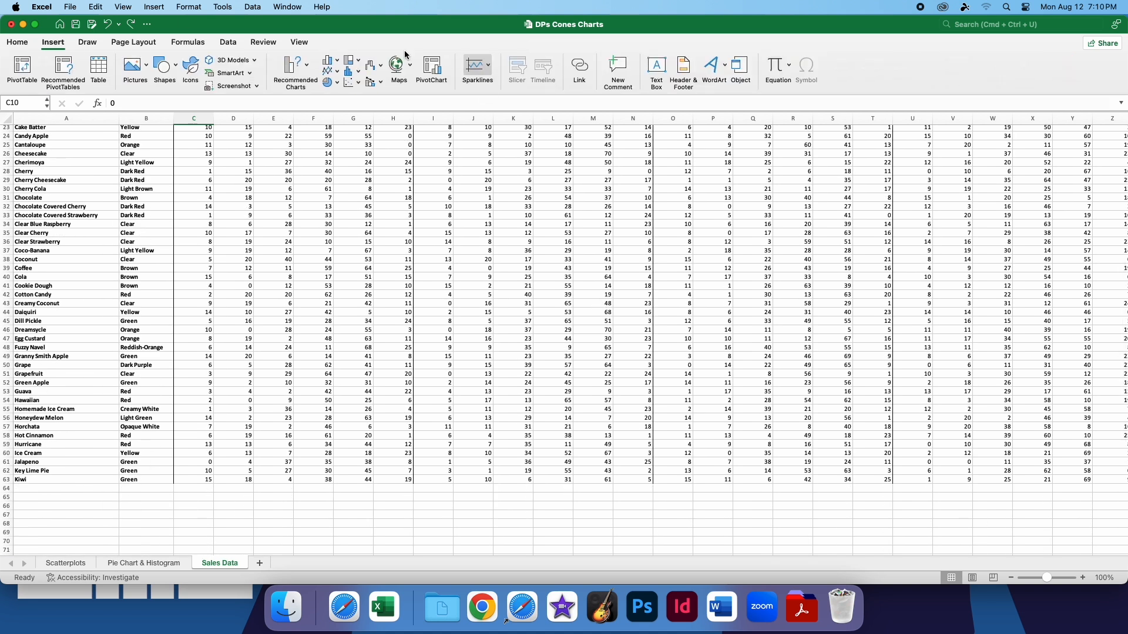
left_click(309, 68)
left_click(310, 70)
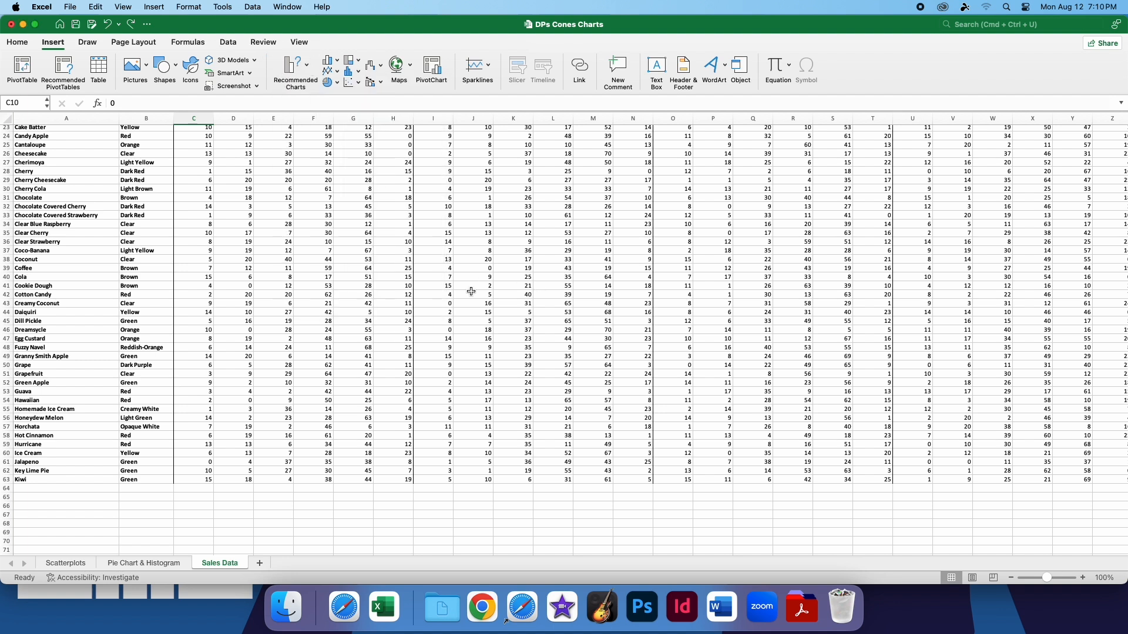
Select cell AB15 in the empty area beside the 2016 sales columns
scroll(471, 292, "up", 5)
scroll(503, 337, "up", 5)
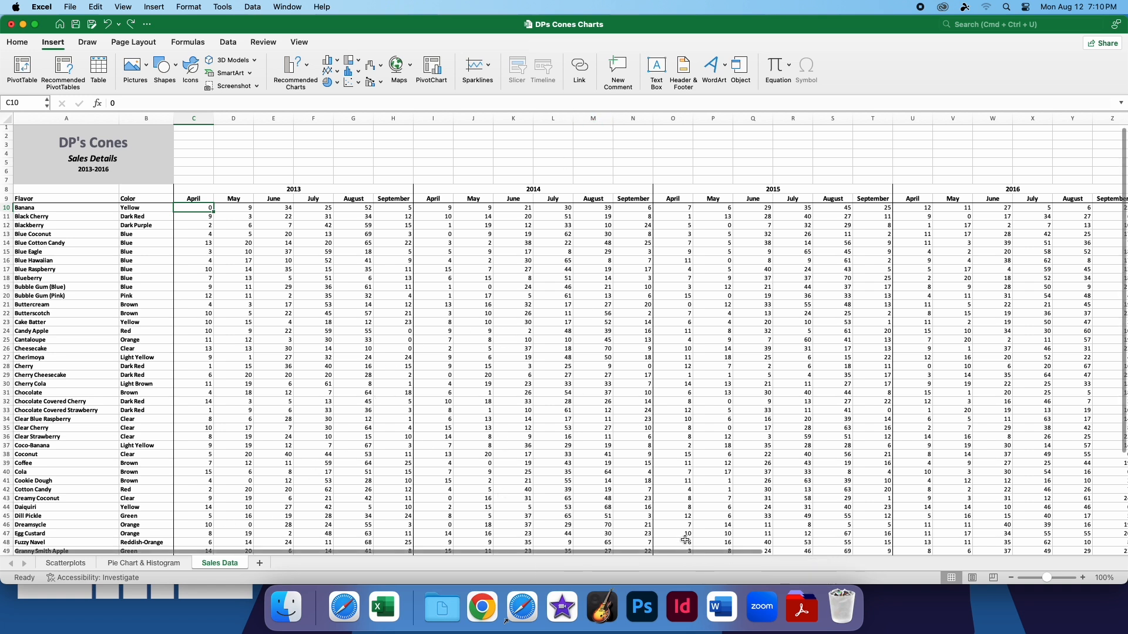
scroll(682, 550, "right", 5)
left_click_drag(881, 251, 1115, 433)
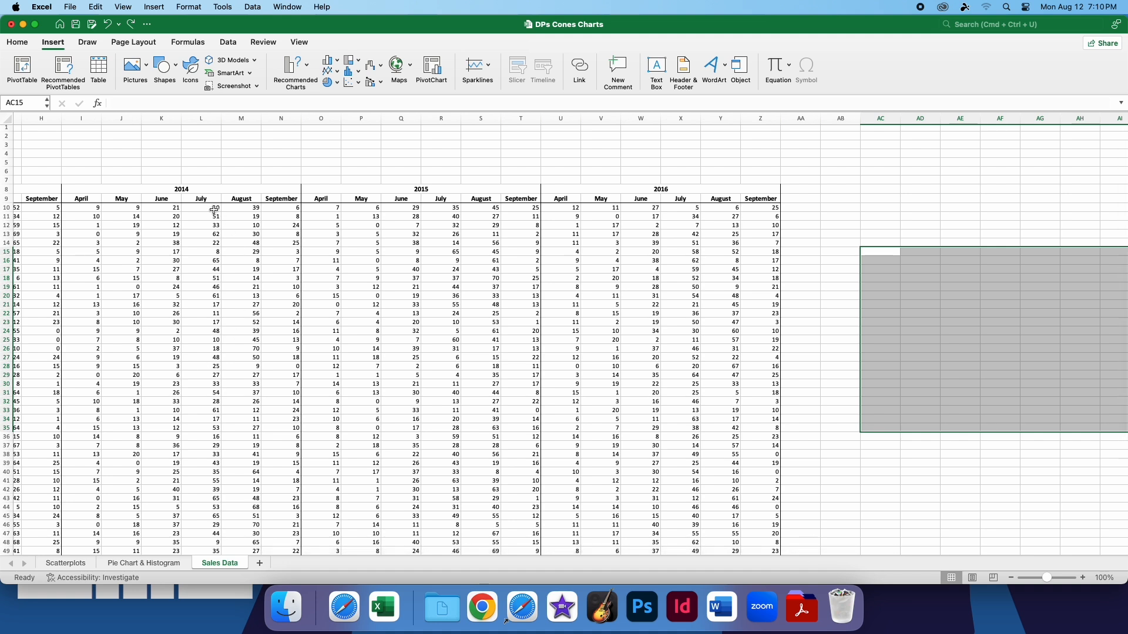
left_click(843, 254)
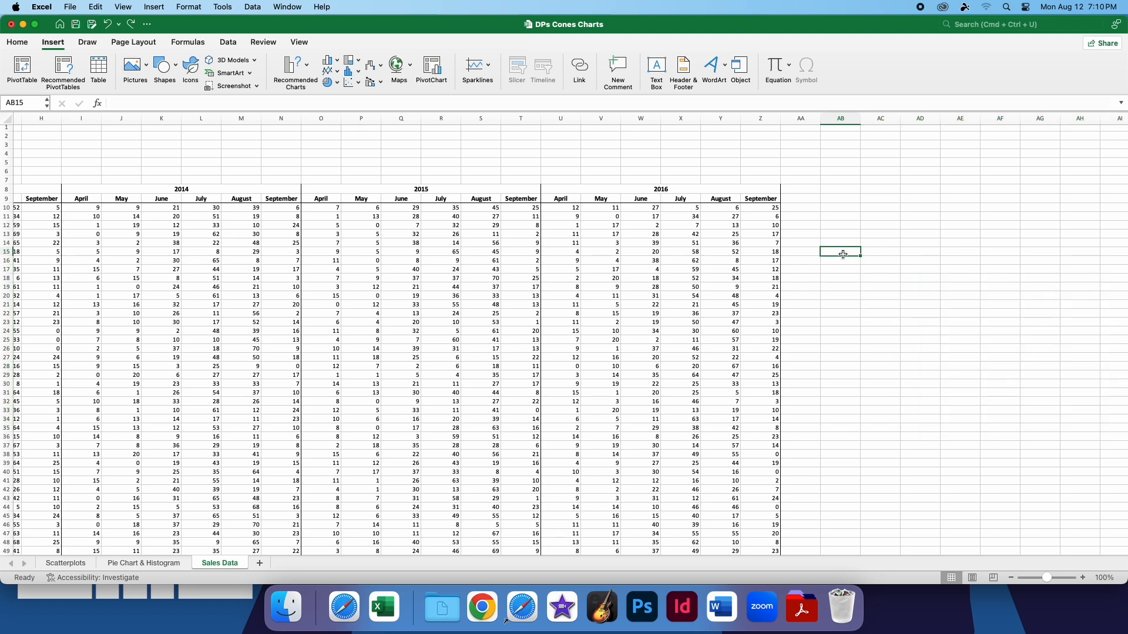